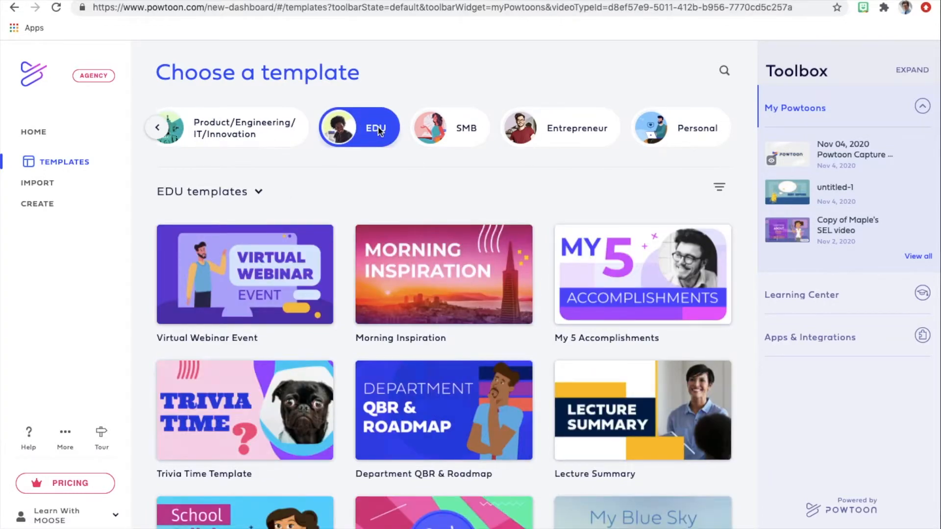
# Filter the EDU templates to the Training category and open the Whiteboard explainer template for editing.
pyautogui.click(258, 192)
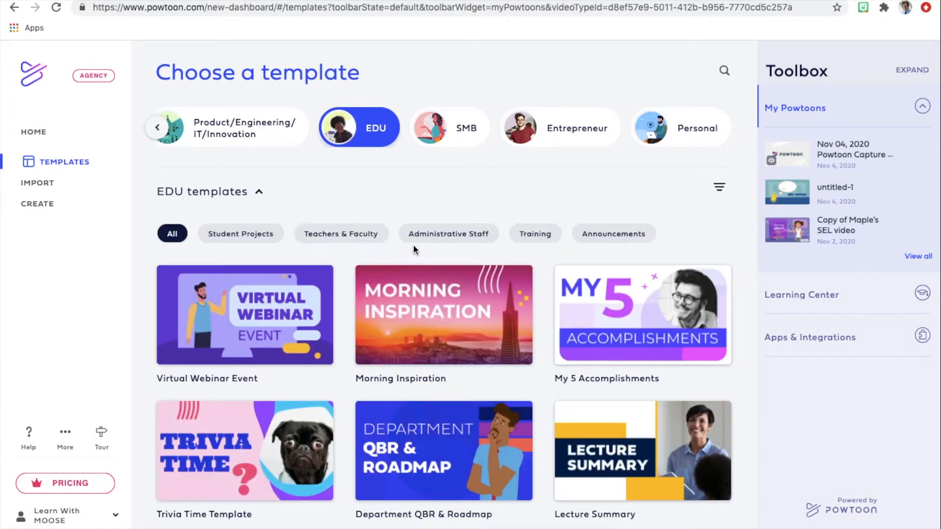
pyautogui.click(534, 235)
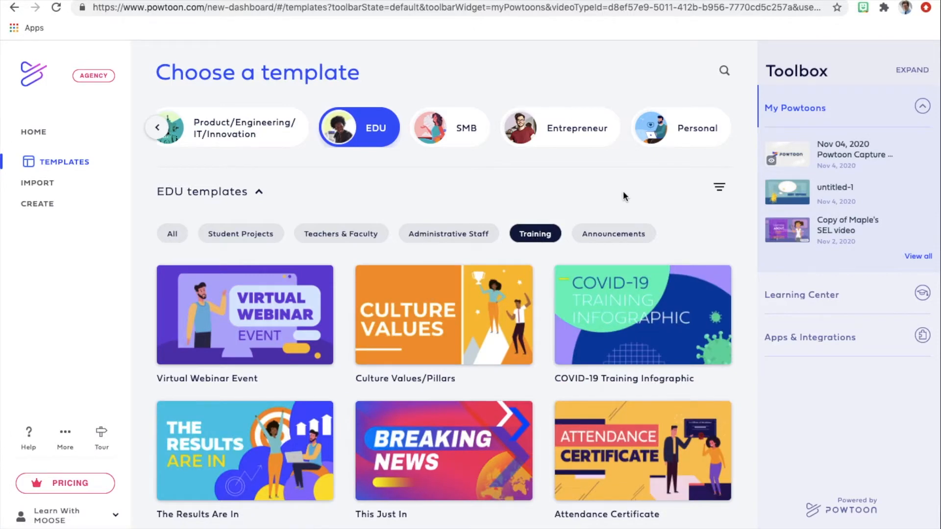
pyautogui.scroll(-8, 623, 193)
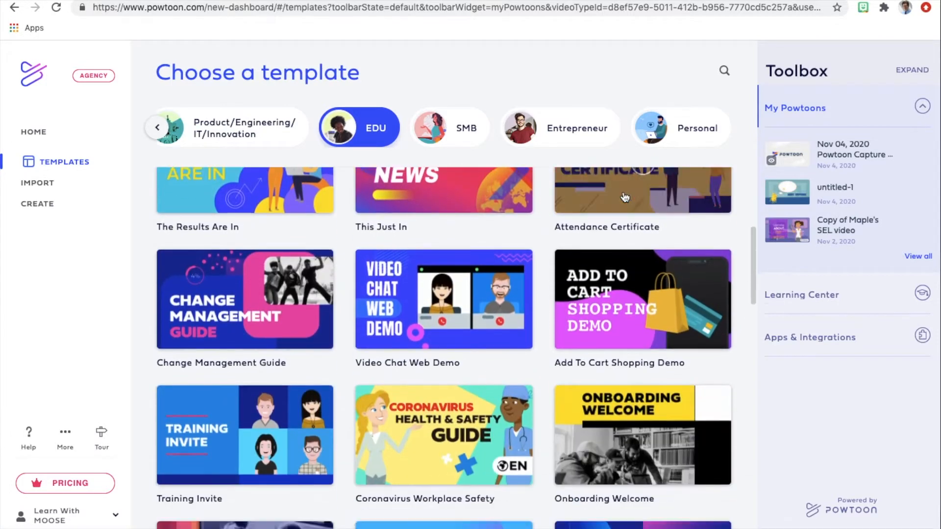
pyautogui.scroll(-6, 625, 197)
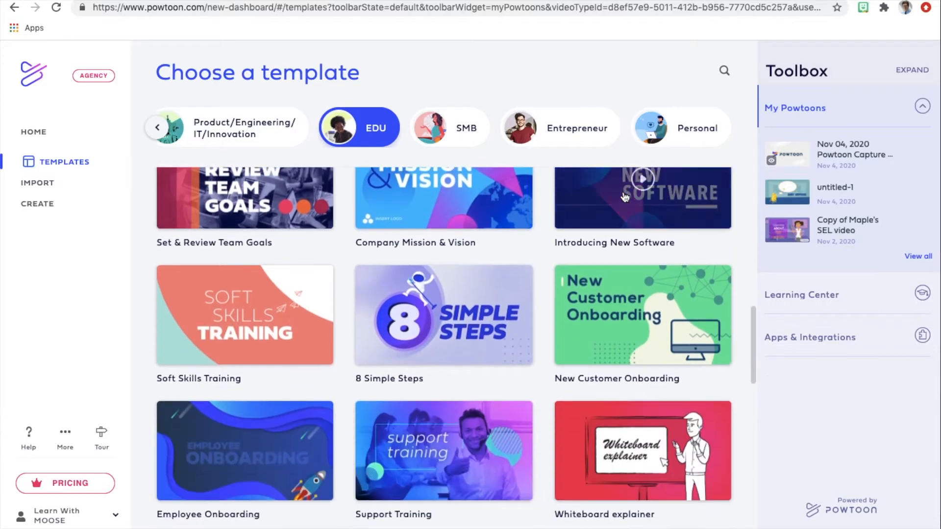
pyautogui.scroll(-3, 625, 197)
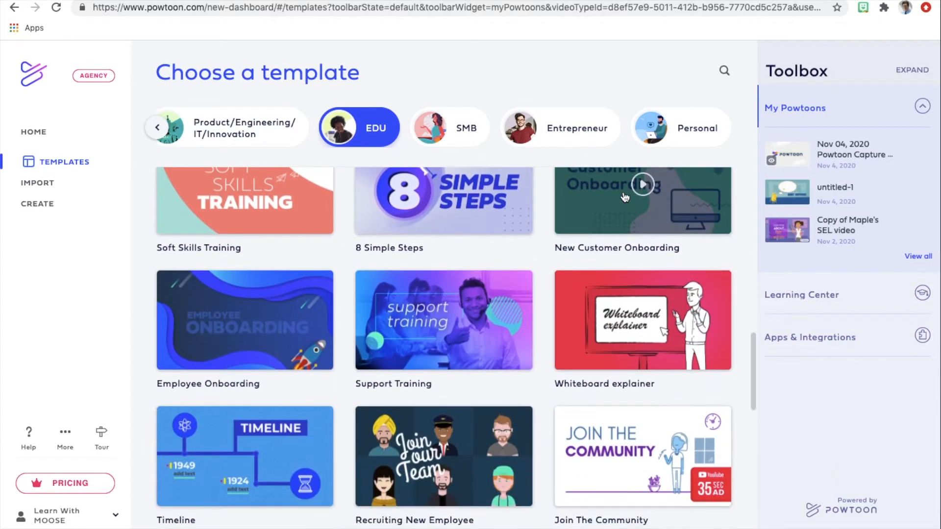
pyautogui.scroll(-3, 624, 197)
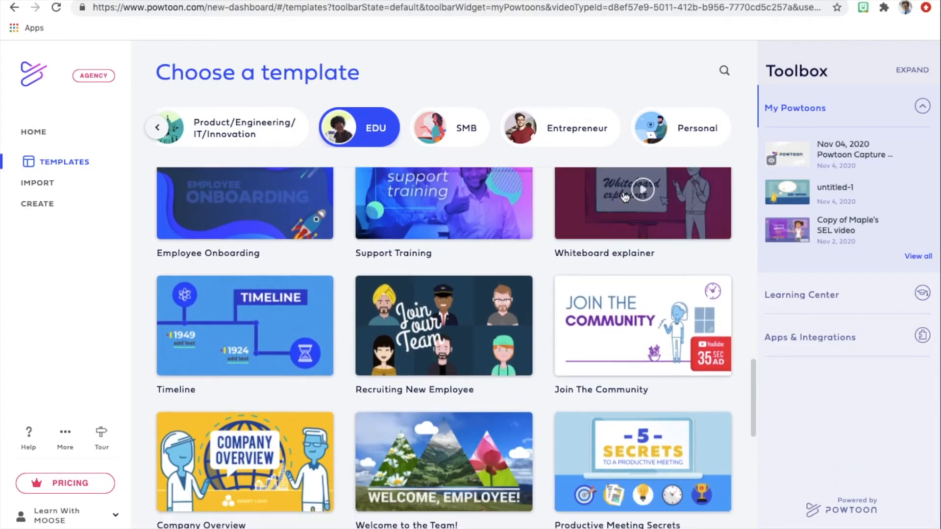
pyautogui.scroll(2, 624, 197)
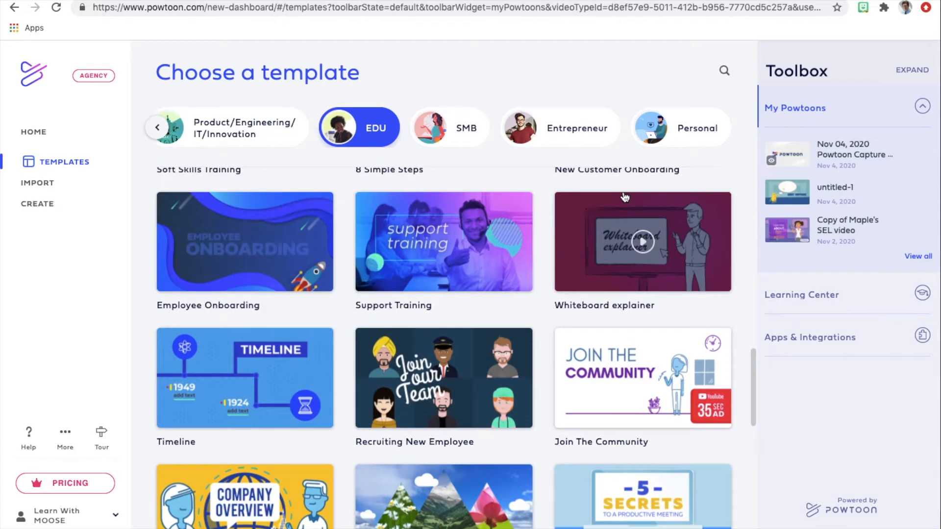
pyautogui.click(619, 249)
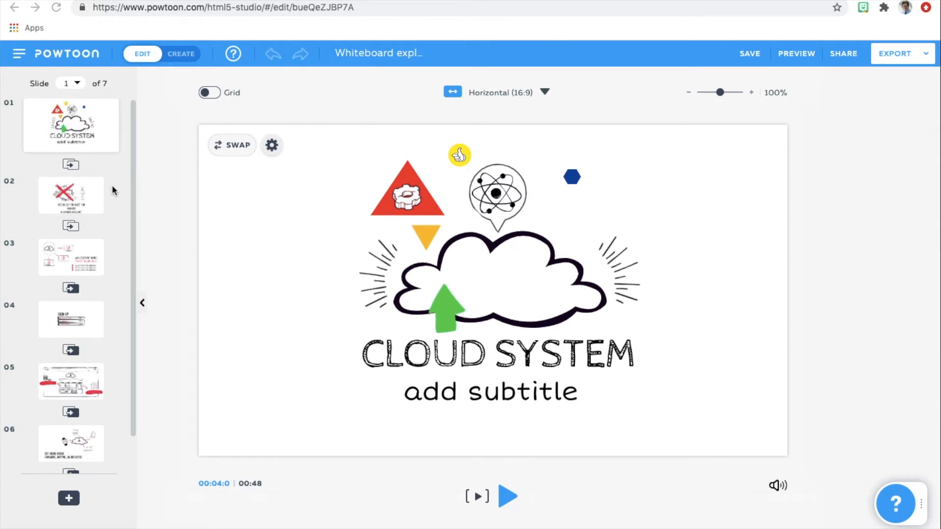
# Examine the options menu of slide 2 and the transitions available between slides 1 and 2.
pyautogui.click(105, 120)
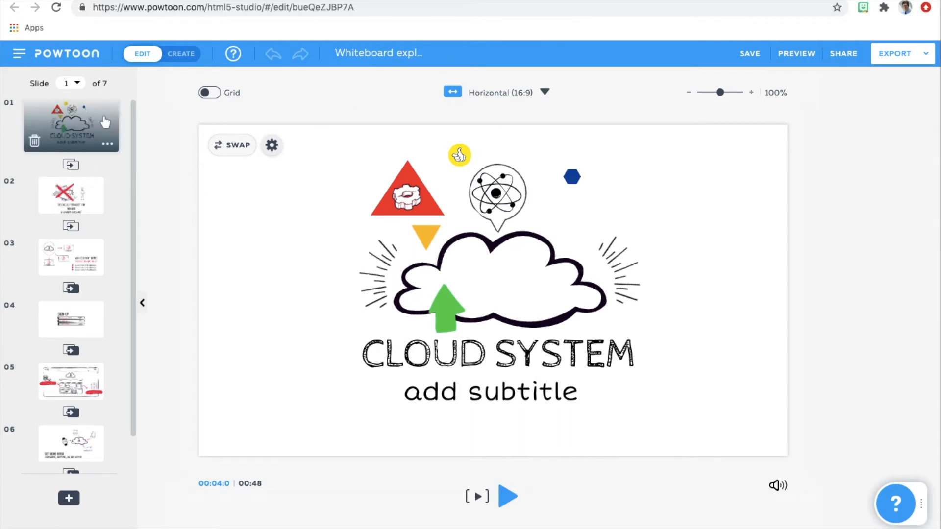
pyautogui.click(94, 206)
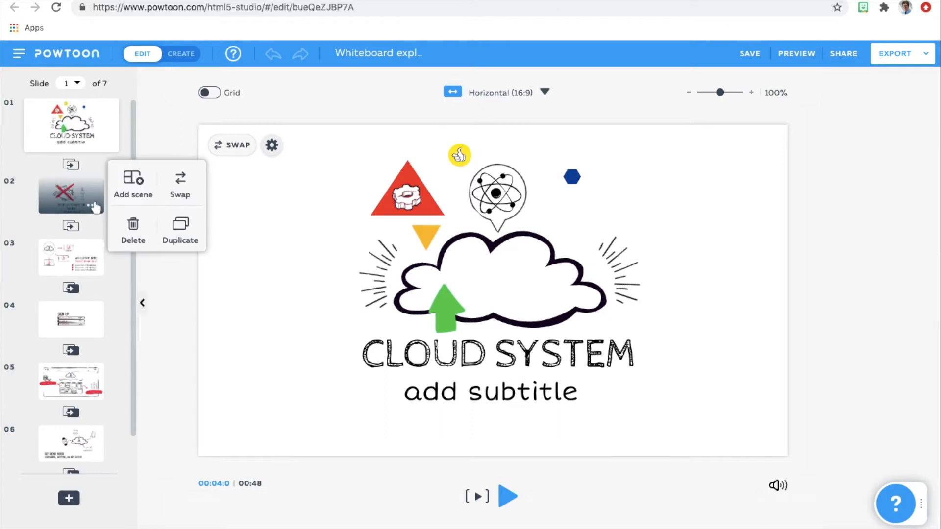
pyautogui.click(156, 128)
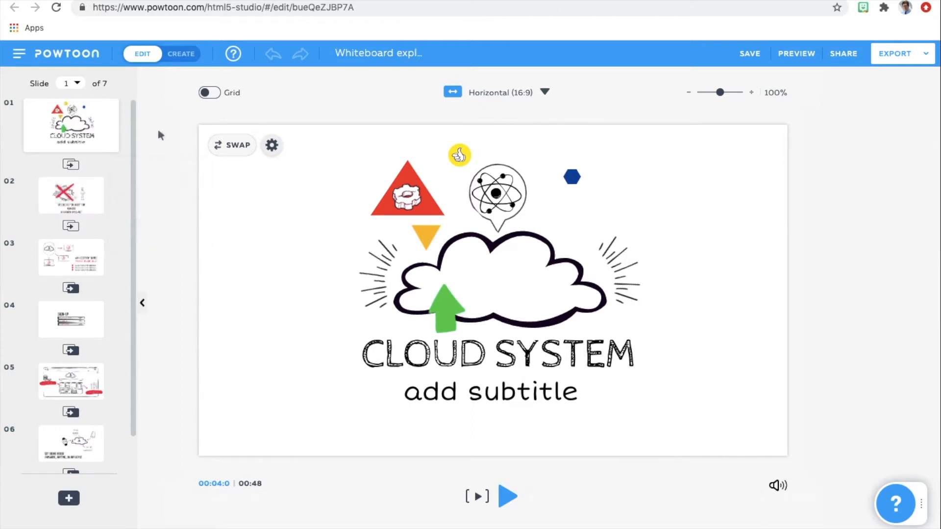
pyautogui.click(71, 165)
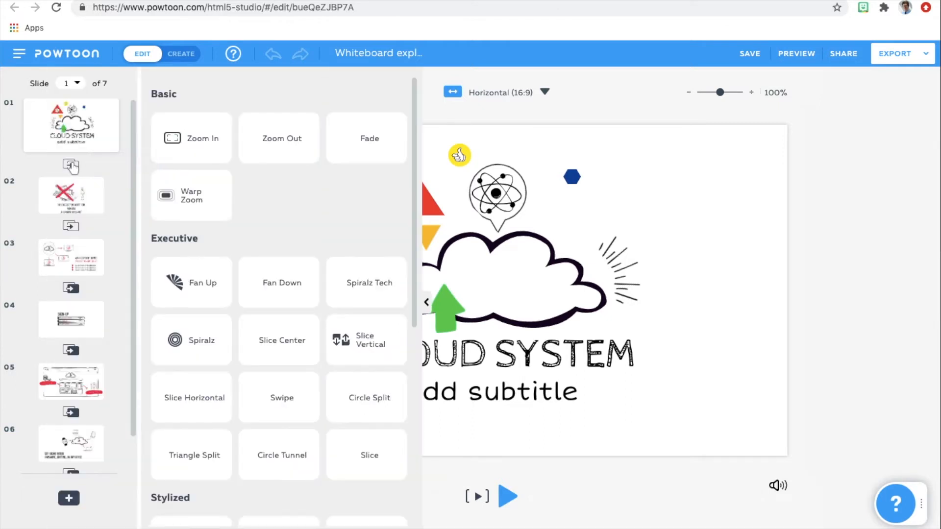
pyautogui.moveTo(413, 177)
pyautogui.mouseDown()
pyautogui.moveTo(437, 439)
pyautogui.moveTo(413, 161)
pyautogui.mouseUp()
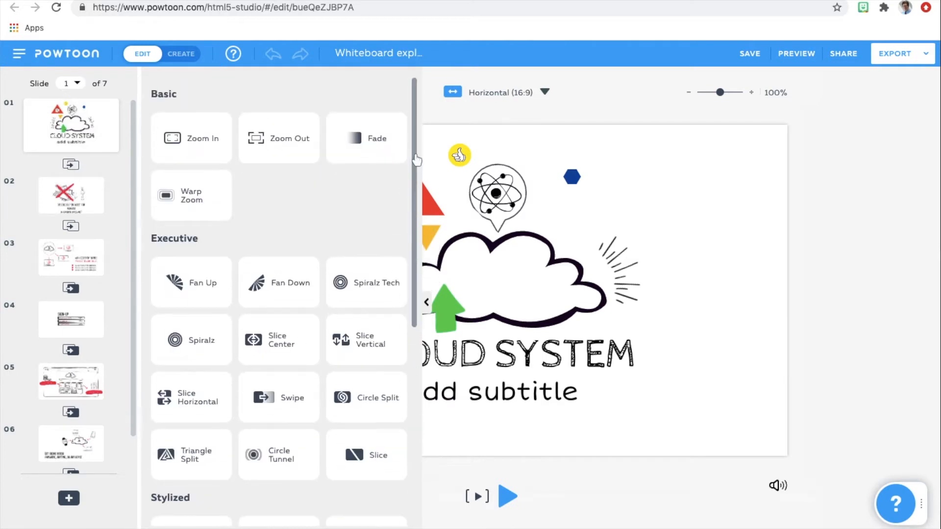
pyautogui.click(124, 90)
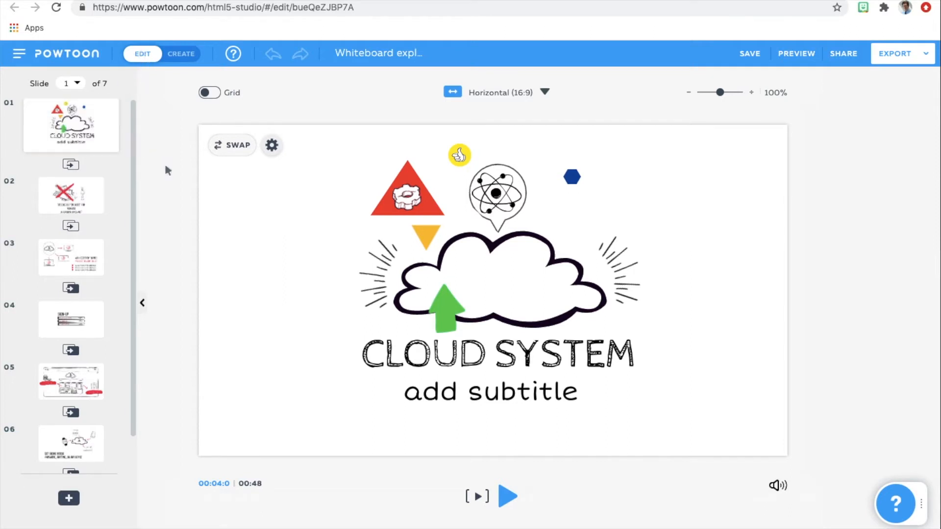
# Preview the canvas grid, hide it again, and examine the horizontal, square and vertical format options.
pyautogui.click(210, 94)
pyautogui.click(210, 94)
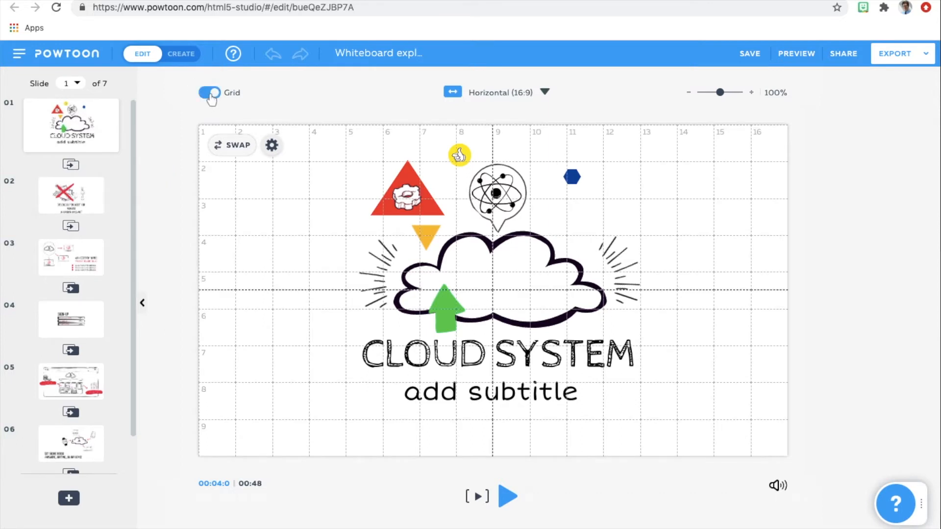
pyautogui.click(211, 93)
pyautogui.click(544, 93)
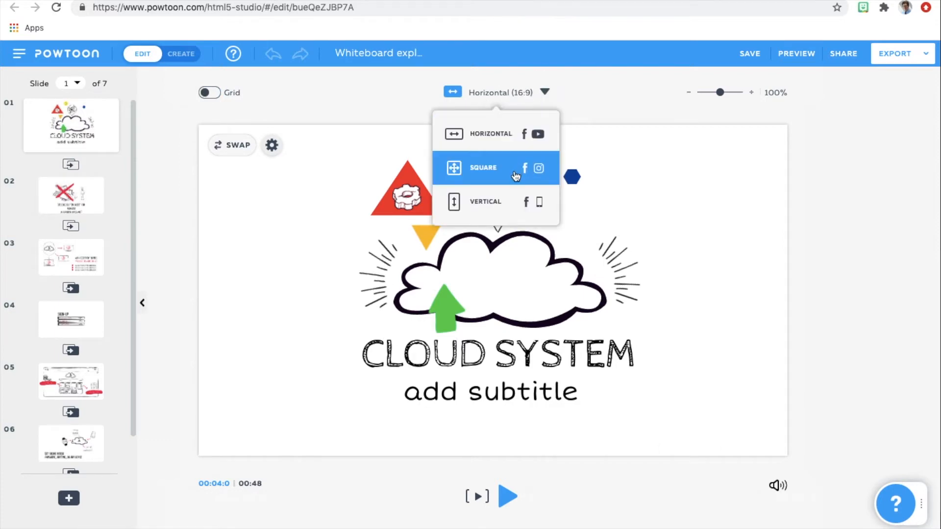
pyautogui.click(609, 107)
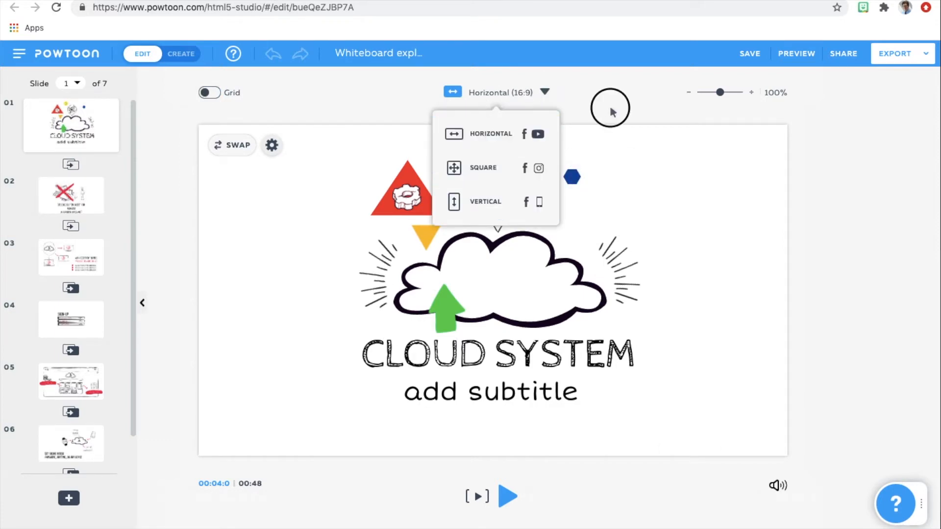
# Zoom the canvas to 125% and back down to 75%, and open the slide's settings.
pyautogui.click(719, 94)
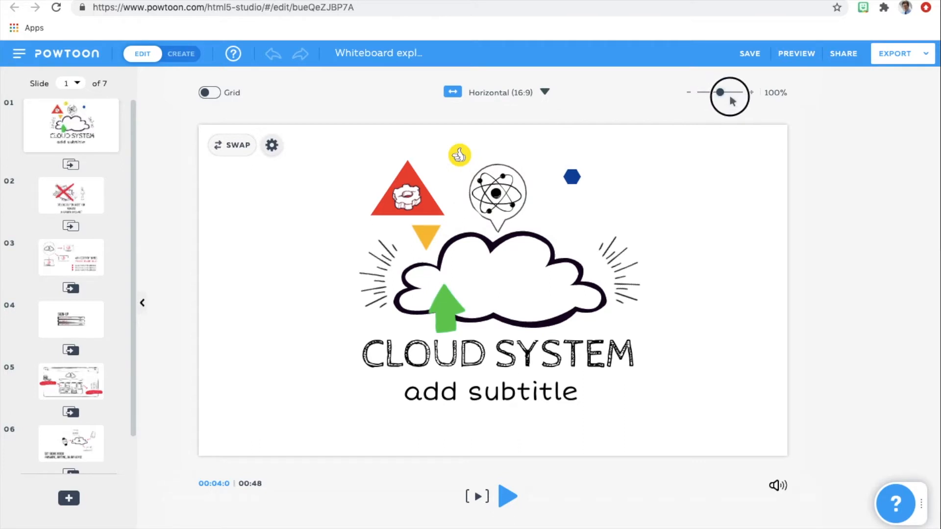
pyautogui.click(731, 94)
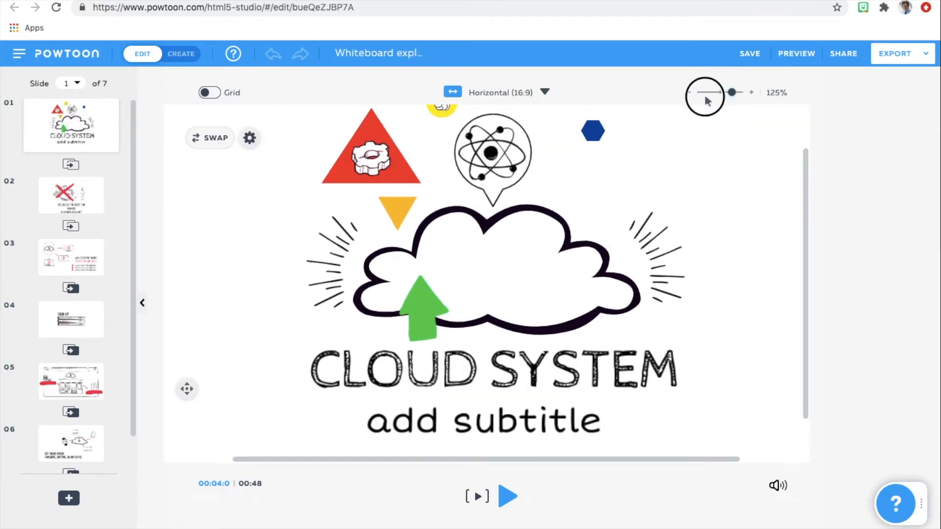
pyautogui.click(705, 93)
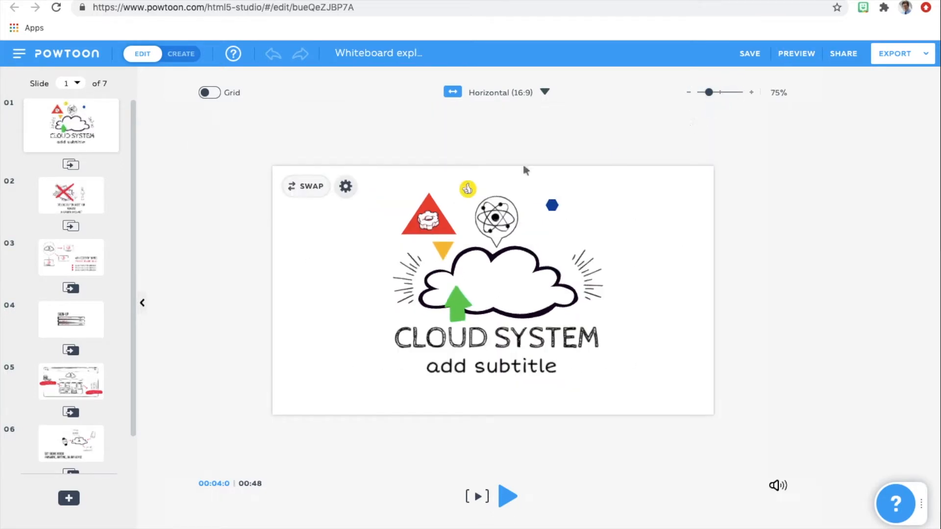
pyautogui.click(347, 188)
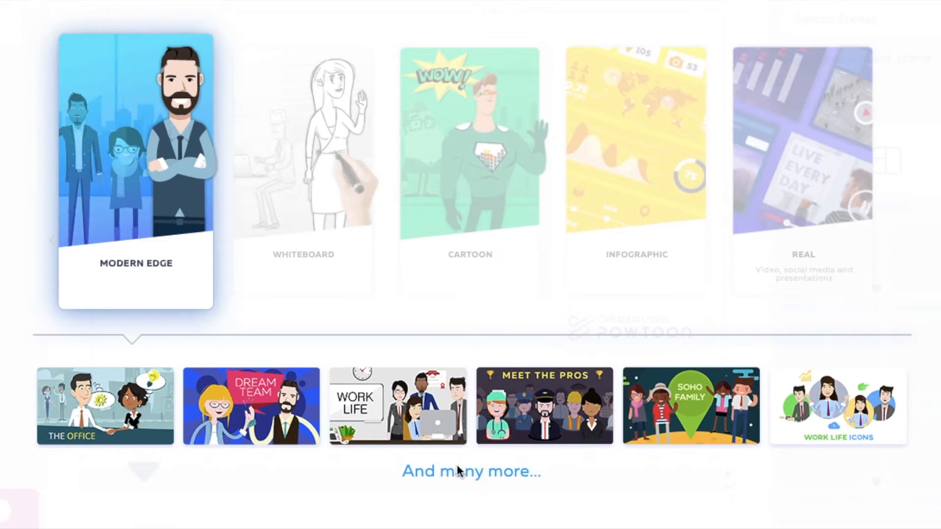
# Compare the sample styles offered for the Modern Edge, Whiteboard, Cartoon, Infographic and Real looks.
pyautogui.doubleClick(471, 472)
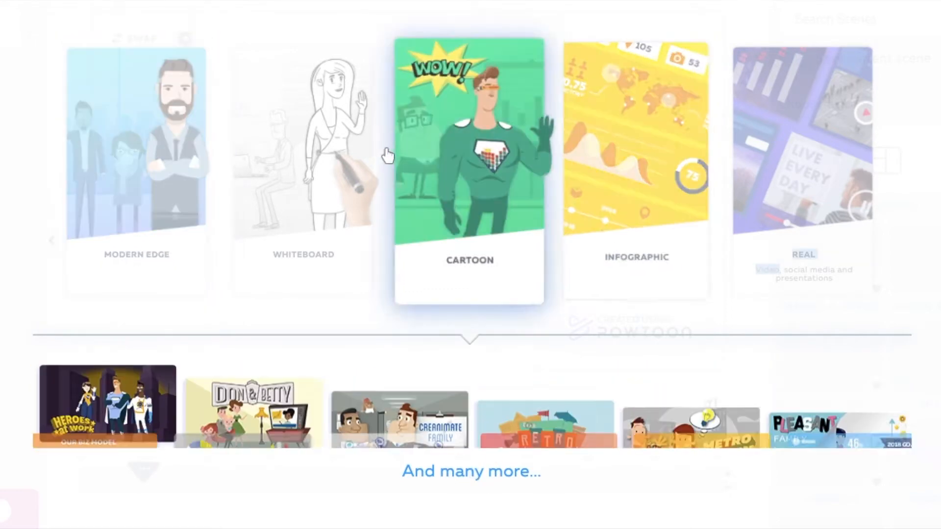
pyautogui.moveTo(297, 157)
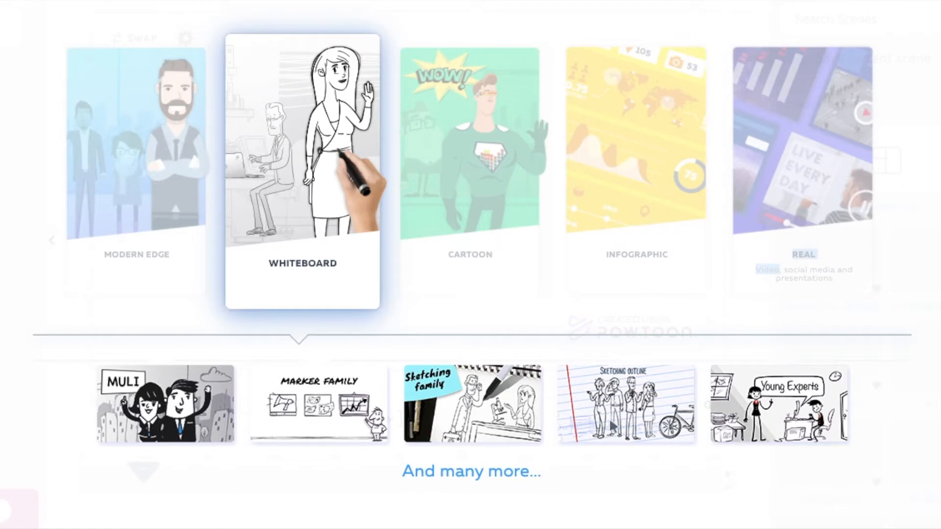
pyautogui.click(450, 158)
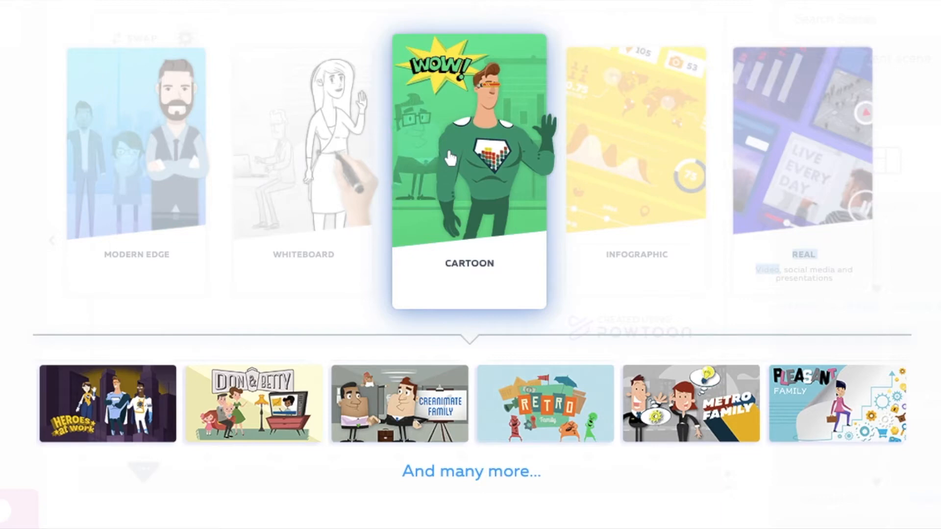
pyautogui.click(609, 109)
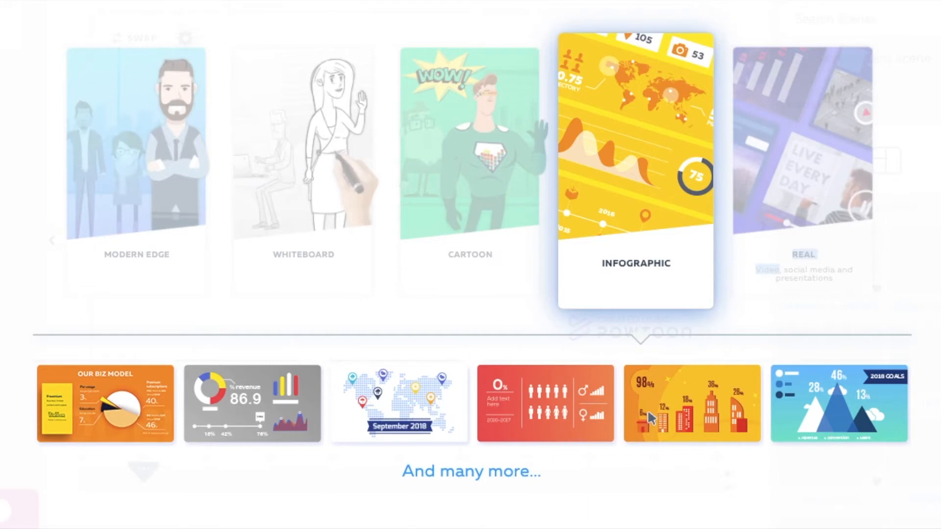
pyautogui.click(768, 164)
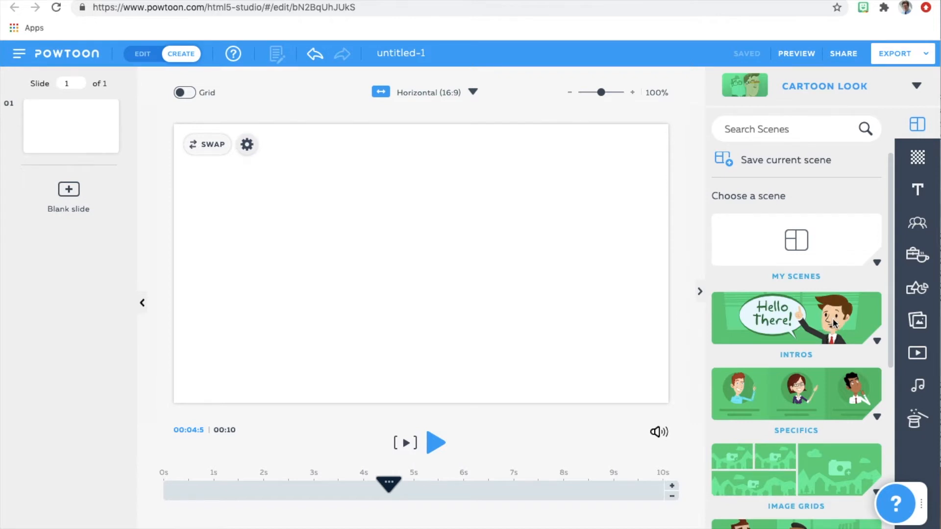
# Fill the blank slide with the Intros scene showing a thinking businessman, a title and a subtitle.
pyautogui.click(877, 341)
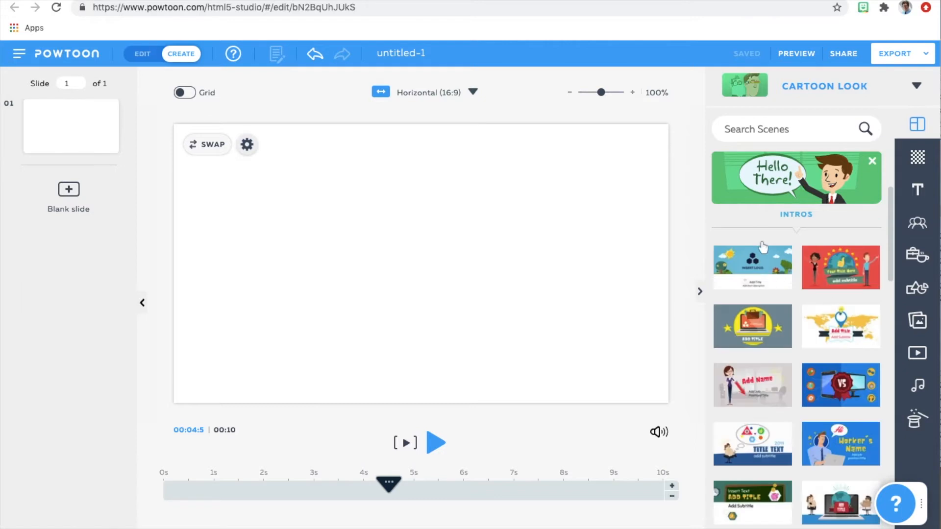
pyautogui.moveTo(889, 221)
pyautogui.mouseDown()
pyautogui.moveTo(895, 390)
pyautogui.moveTo(887, 235)
pyautogui.mouseUp()
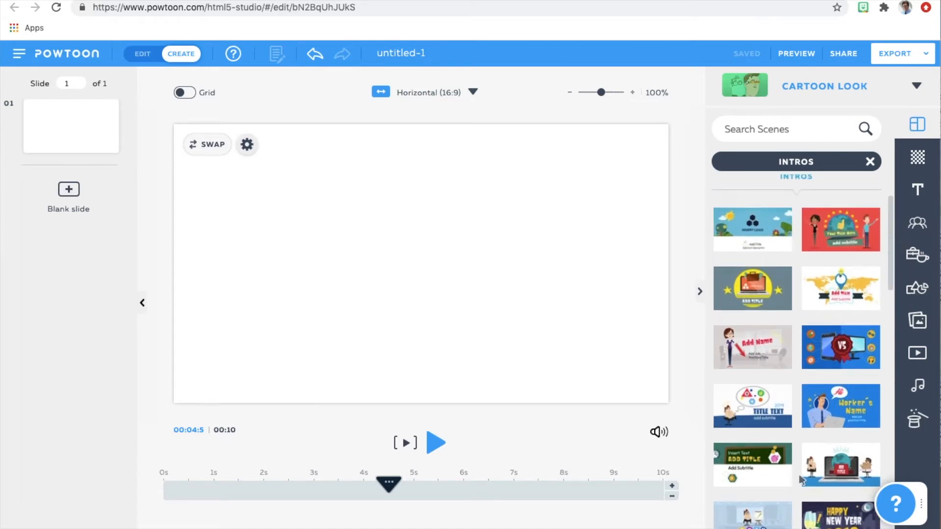
pyautogui.click(766, 409)
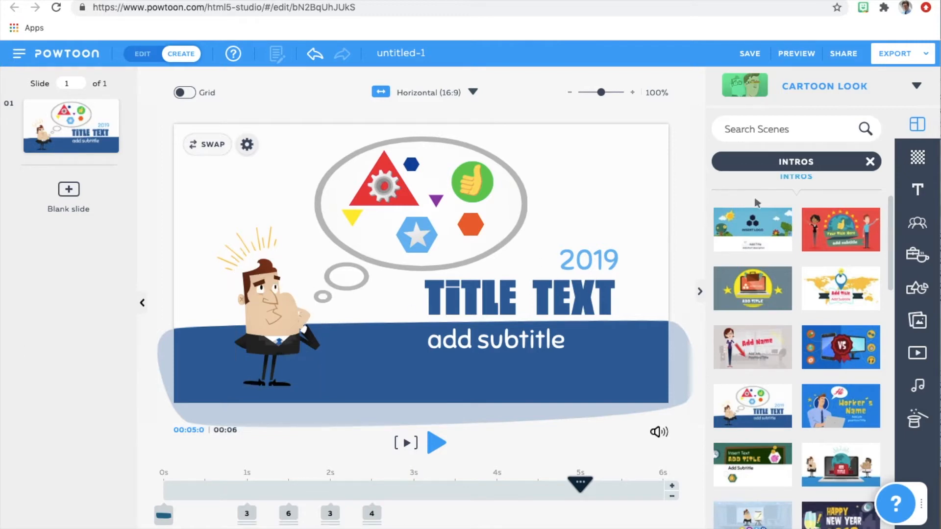
# Apply the teal office background from the Locations collection to slide 1.
pyautogui.click(917, 161)
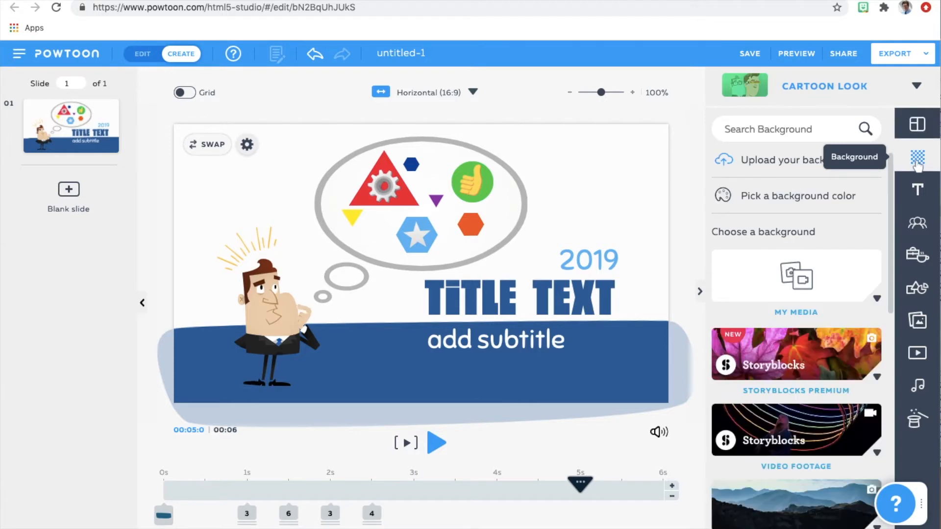
pyautogui.moveTo(893, 253); pyautogui.dragTo(900, 411)
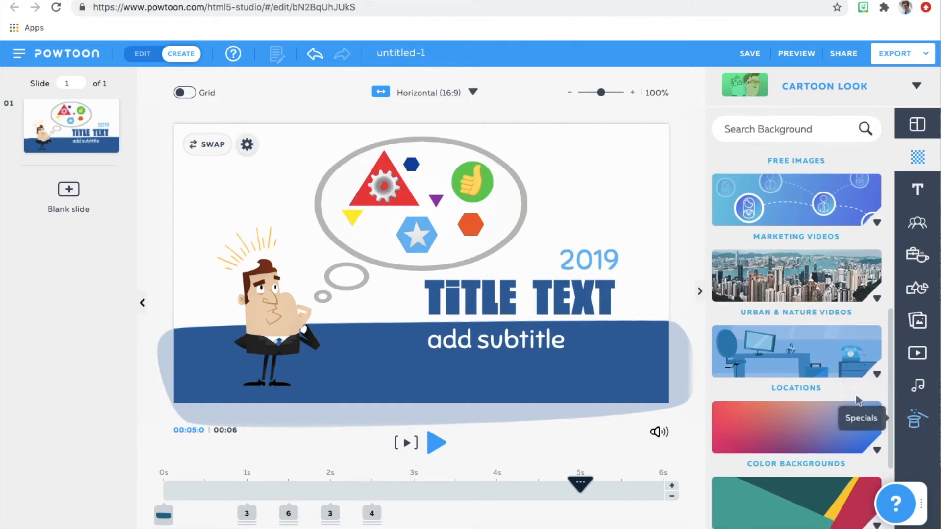
pyautogui.click(877, 374)
pyautogui.moveTo(886, 252); pyautogui.dragTo(885, 258)
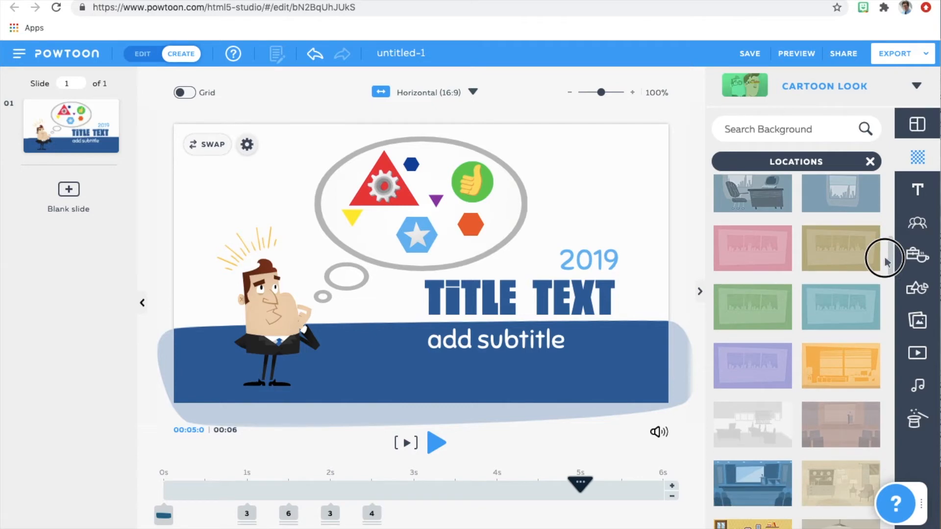
pyautogui.moveTo(840, 319); pyautogui.dragTo(446, 321)
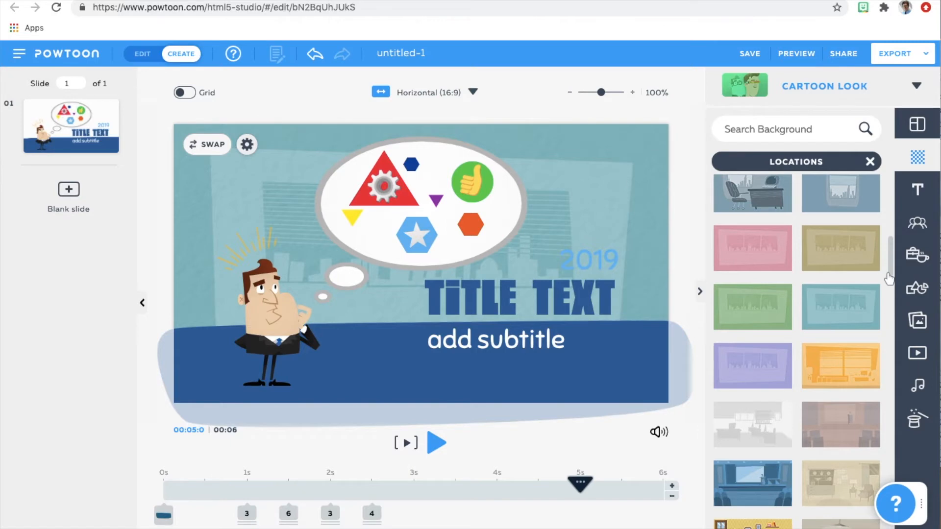
# Change the year text above the title to 2020.
pyautogui.scroll(-5, 888, 278)
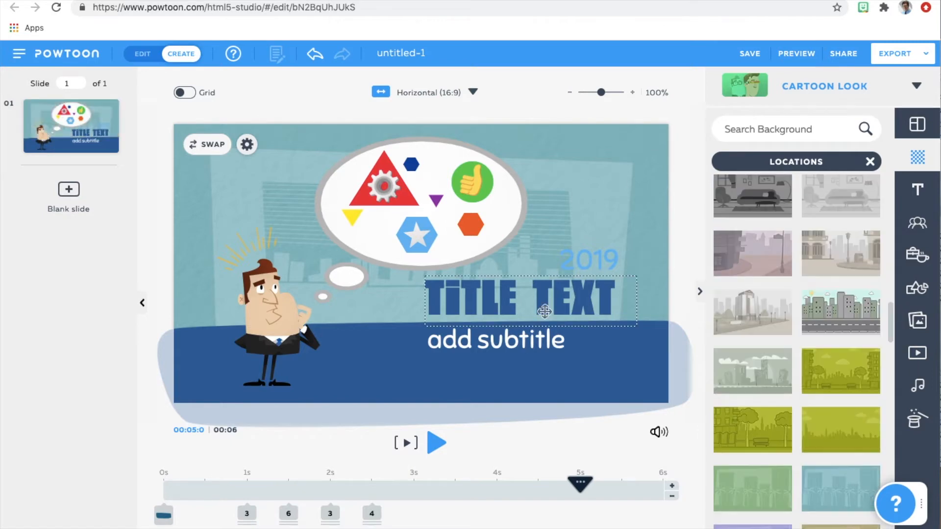
pyautogui.click(590, 262)
pyautogui.click(590, 263)
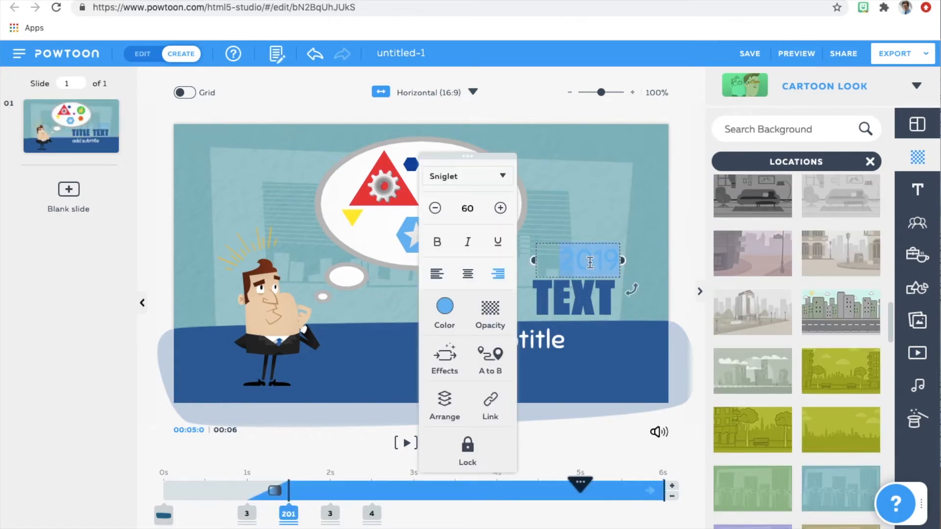
pyautogui.write('2020')
# Replace the slide's title text with WHAT HAPPENED.
pyautogui.click(578, 308)
pyautogui.click(578, 308)
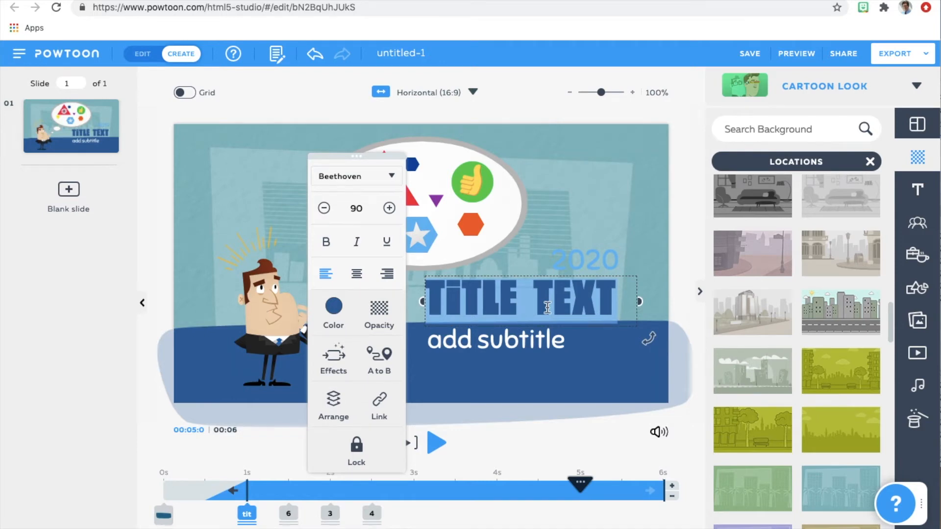
pyautogui.write('WHA')
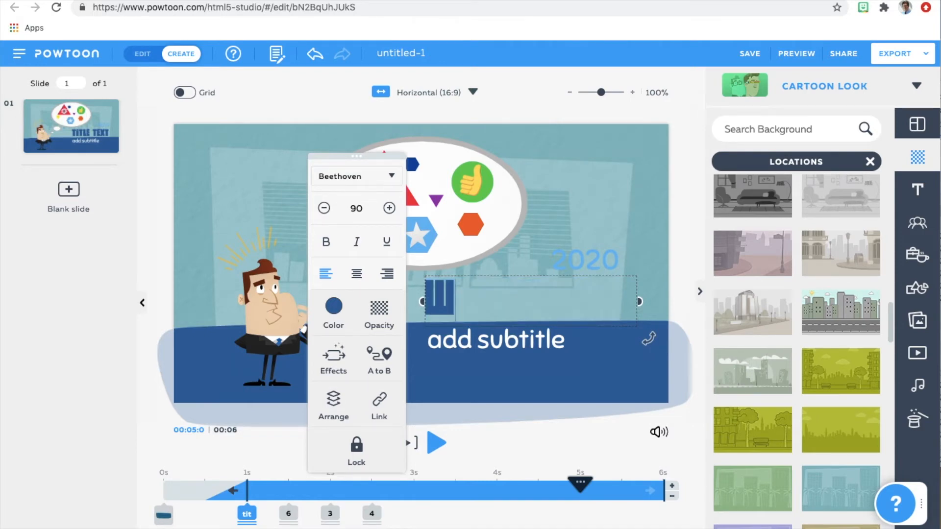
pyautogui.write('T')
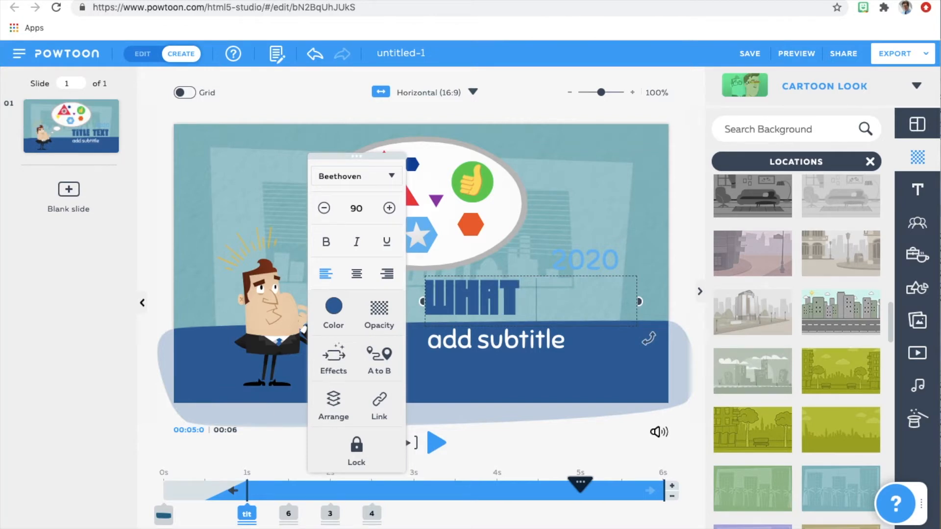
pyautogui.write(' HAPPENE')
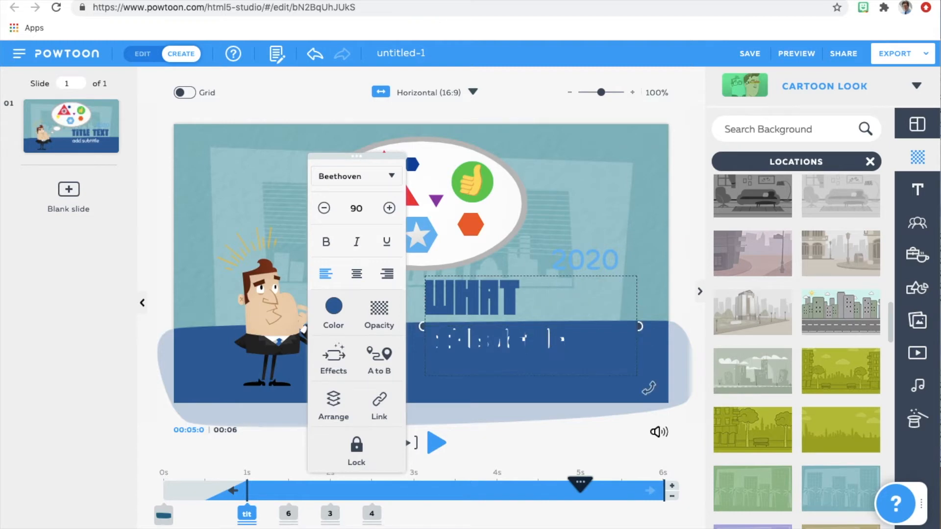
pyautogui.write('D')
# Reduce the font size of the whole title to 68 so that it fits on one line.
pyautogui.hotkey('ctrl', 'a')
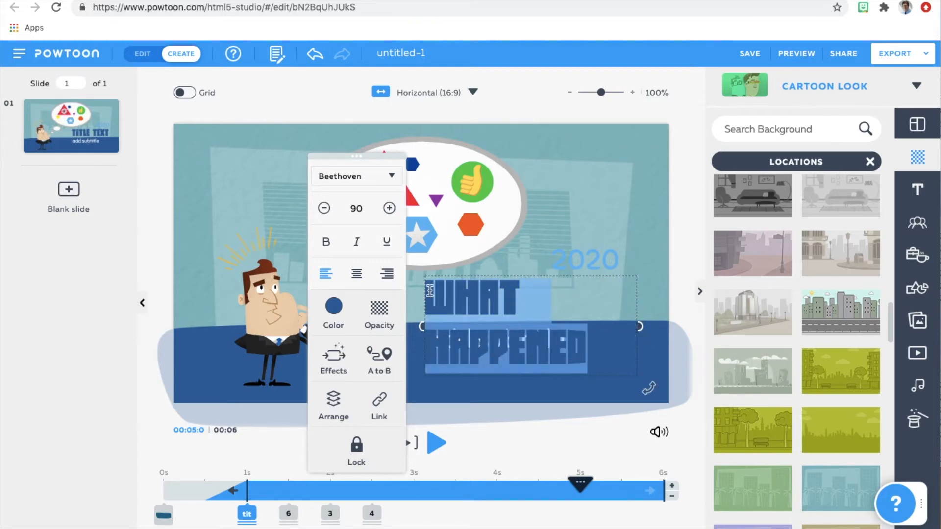
pyautogui.click(324, 209)
pyautogui.click(324, 209)
pyautogui.click(324, 209)
pyautogui.click(324, 209)
pyautogui.click(324, 209)
pyautogui.click(324, 209)
pyautogui.click(324, 209)
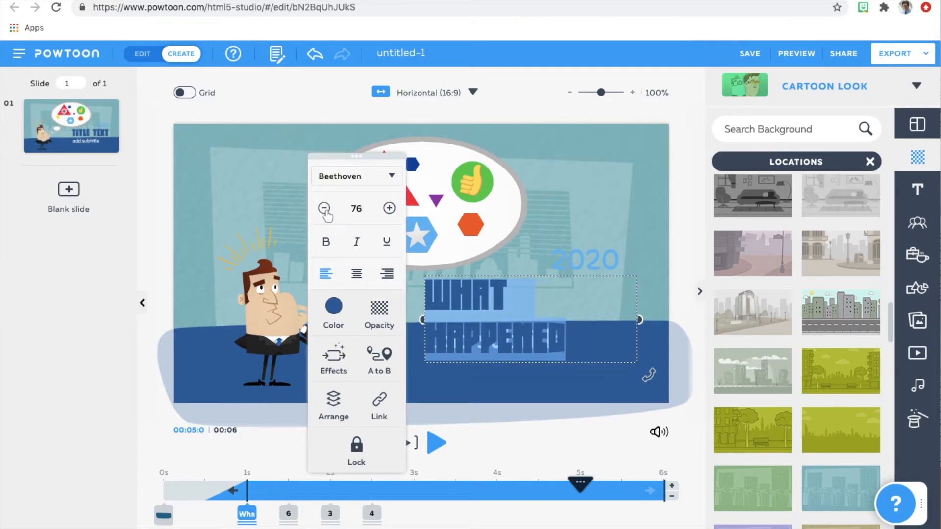
pyautogui.click(324, 209)
pyautogui.click(324, 209)
pyautogui.click(324, 208)
pyautogui.click(323, 209)
pyautogui.click(324, 209)
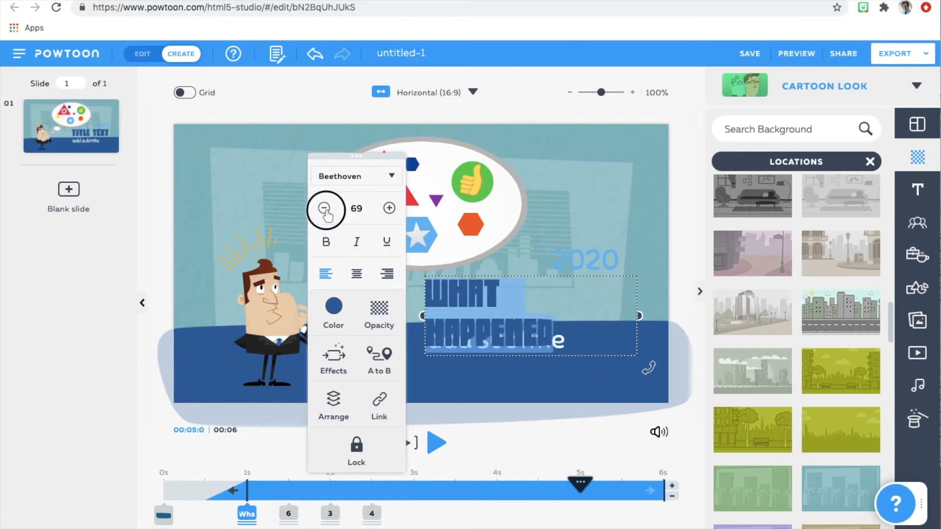
pyautogui.click(324, 208)
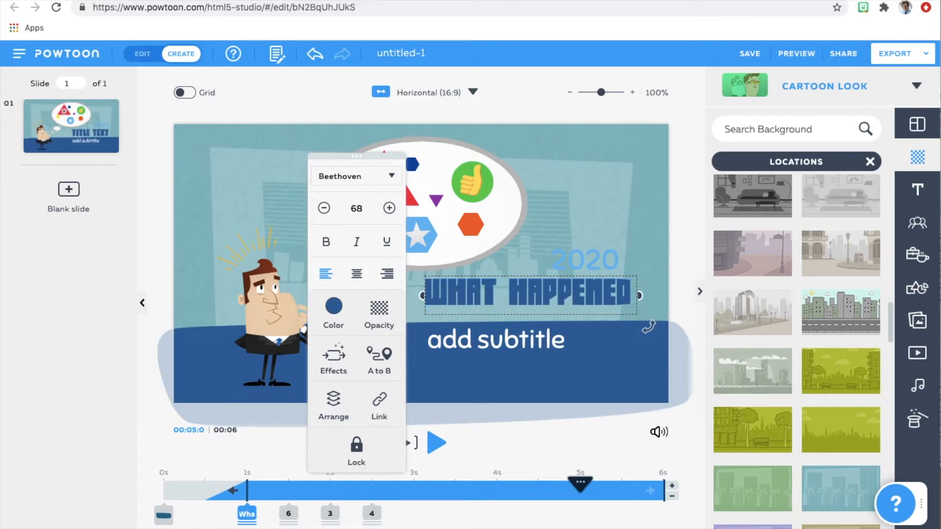
# Remove the subtitle text and the thinking businessman from the slide.
pyautogui.doubleClick(507, 341)
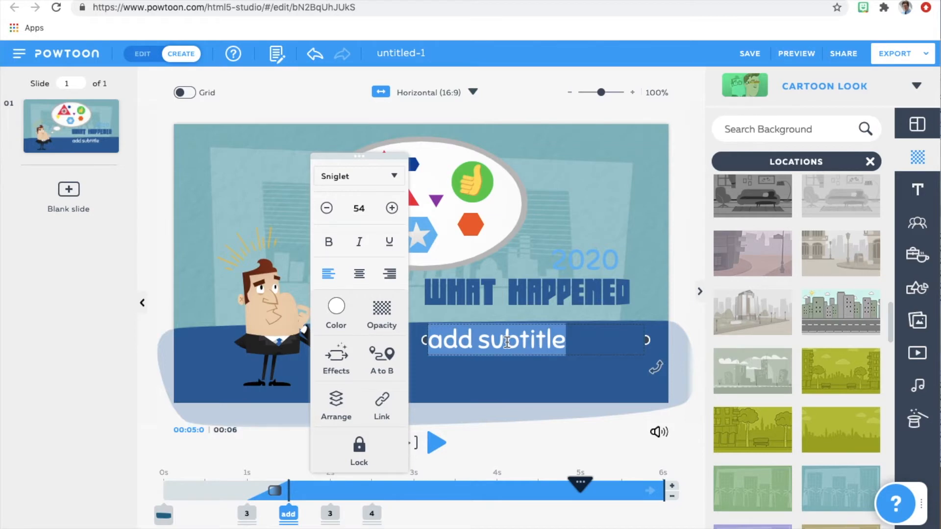
pyautogui.press('BackSpace')
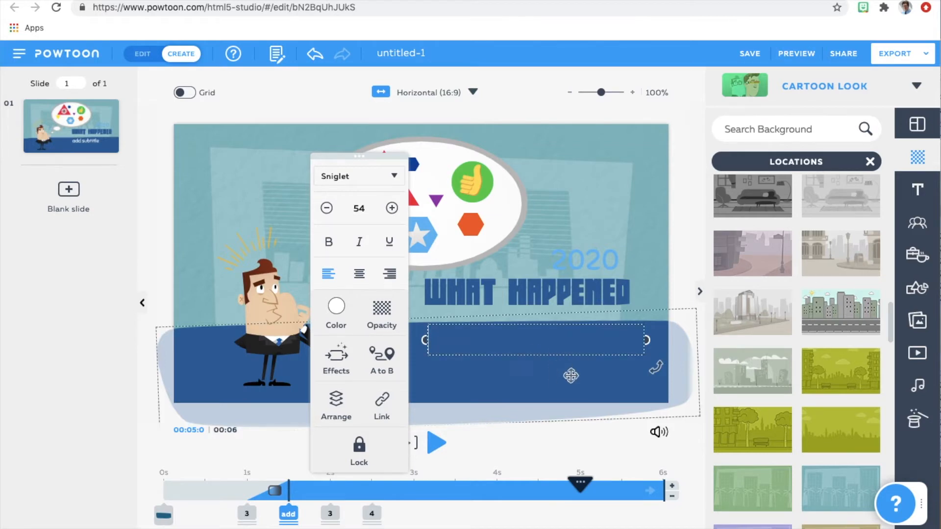
pyautogui.click(635, 335)
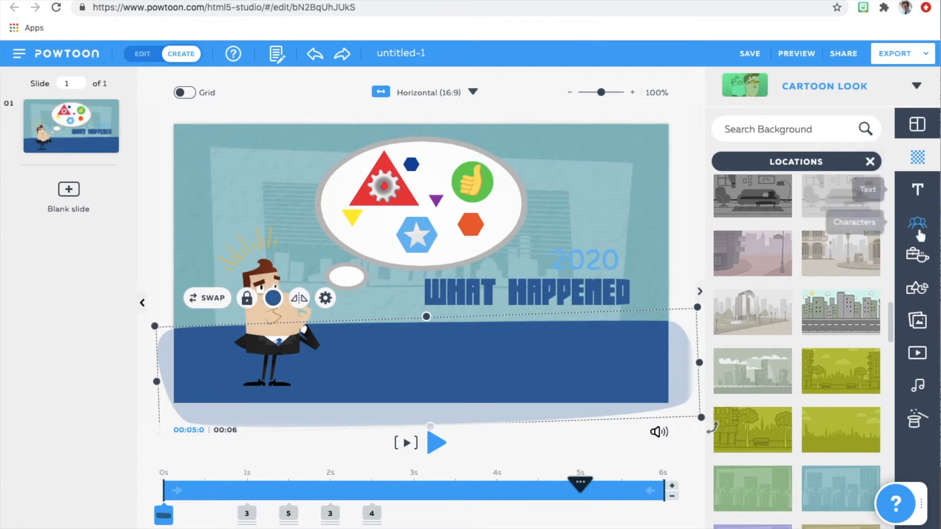
pyautogui.click(274, 350)
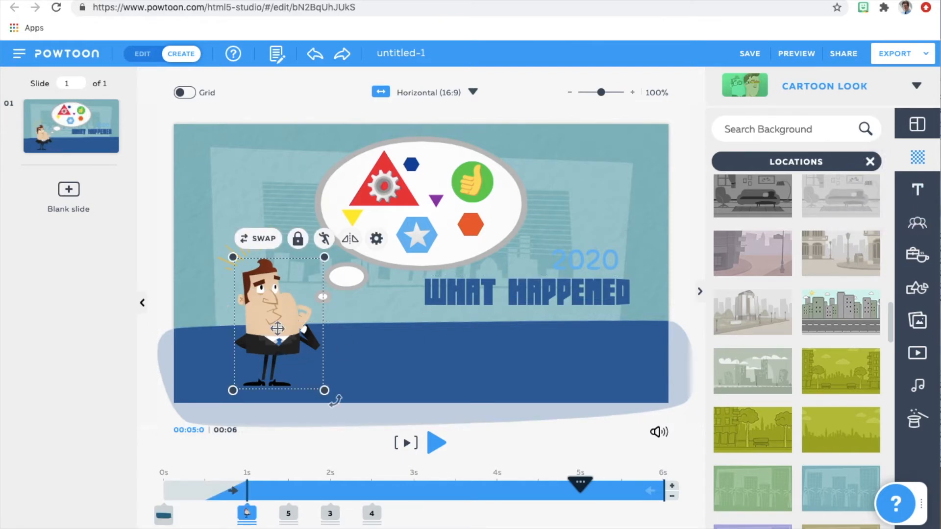
pyautogui.press('Delete')
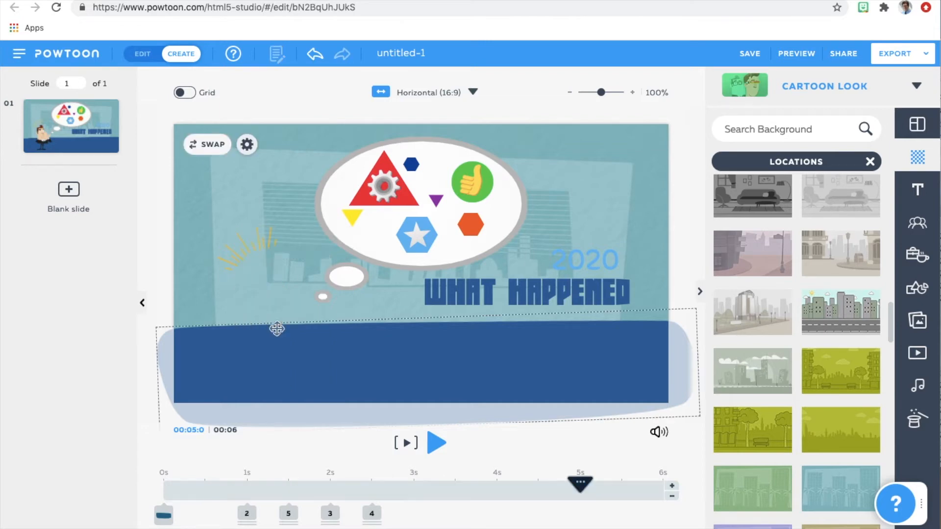
# Add the yellow Retro character in the Sad pose and place it at the slide's lower left, below the thought bubble.
pyautogui.click(917, 225)
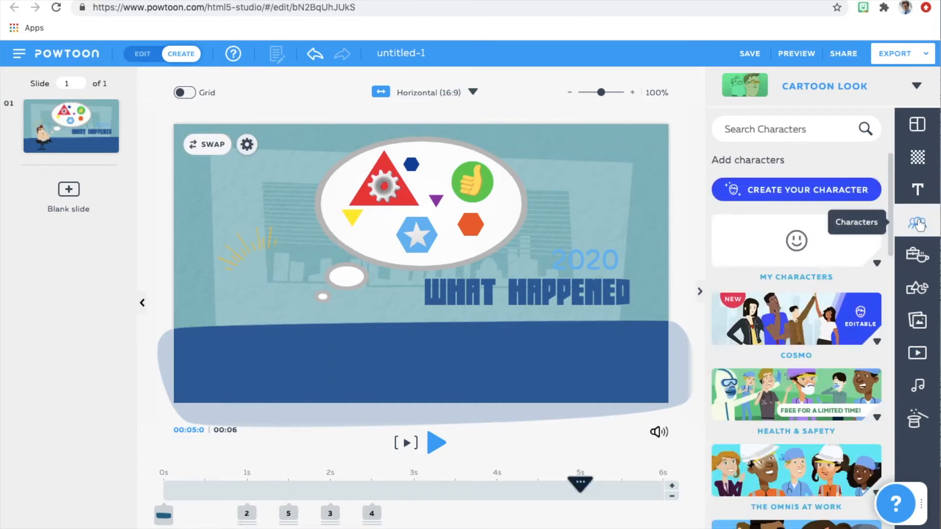
pyautogui.moveTo(890, 233); pyautogui.dragTo(886, 407)
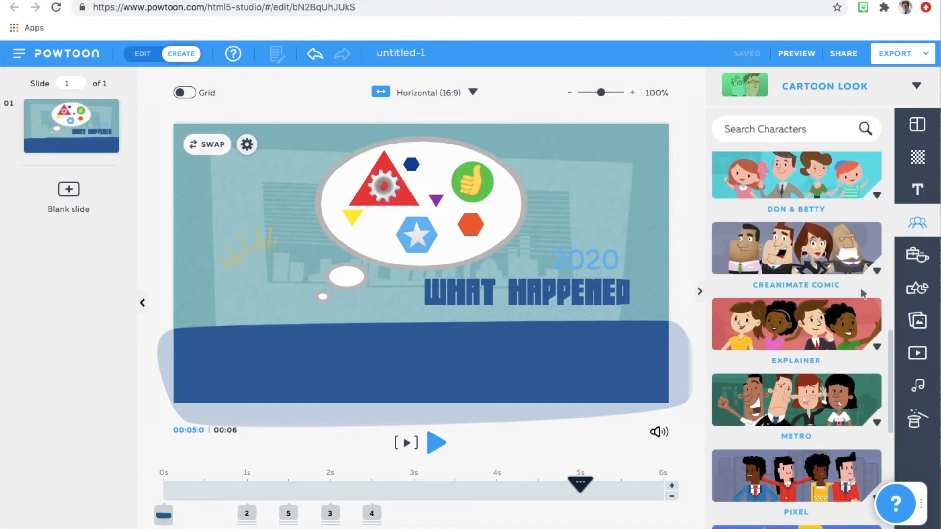
pyautogui.moveTo(892, 350); pyautogui.dragTo(893, 415)
pyautogui.click(796, 405)
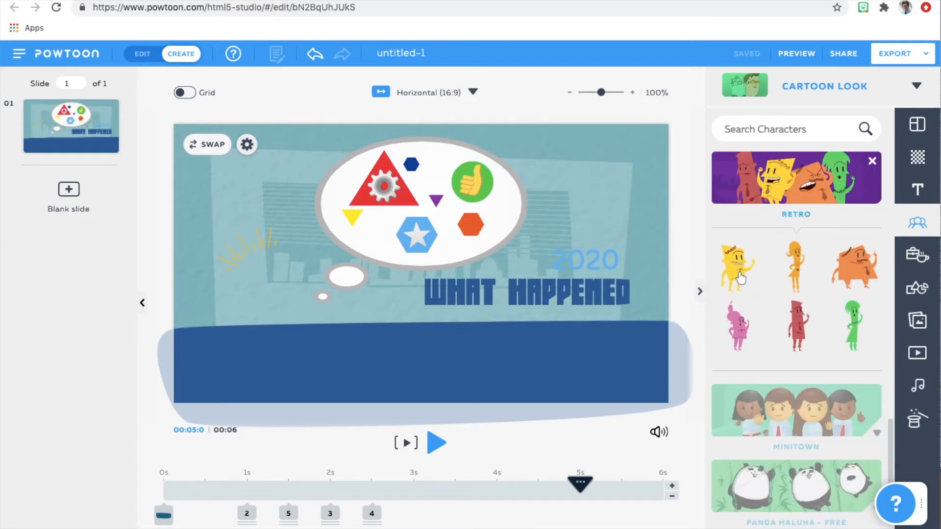
pyautogui.moveTo(740, 276)
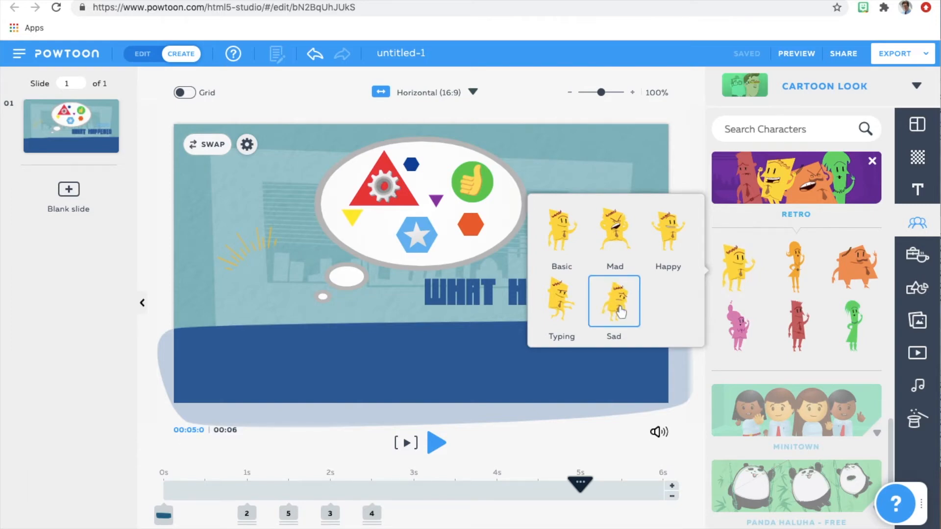
pyautogui.click(674, 235)
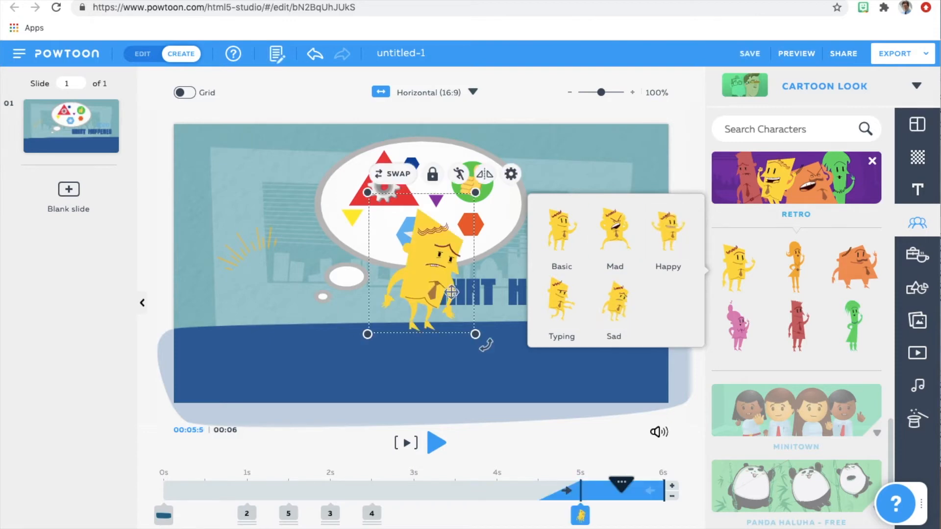
pyautogui.moveTo(426, 273); pyautogui.dragTo(279, 335)
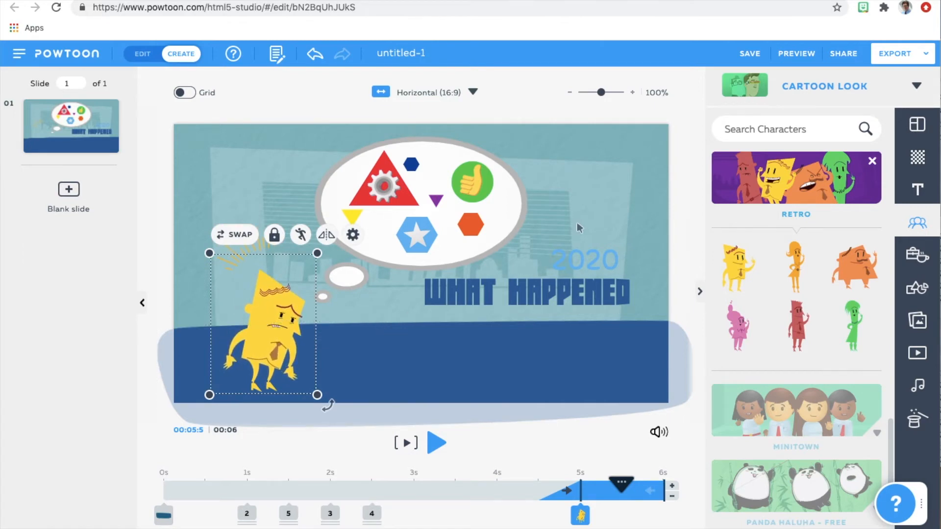
# Delete all the coloured shapes and icons inside the thought bubble, leaving the bubble itself.
pyautogui.click(920, 256)
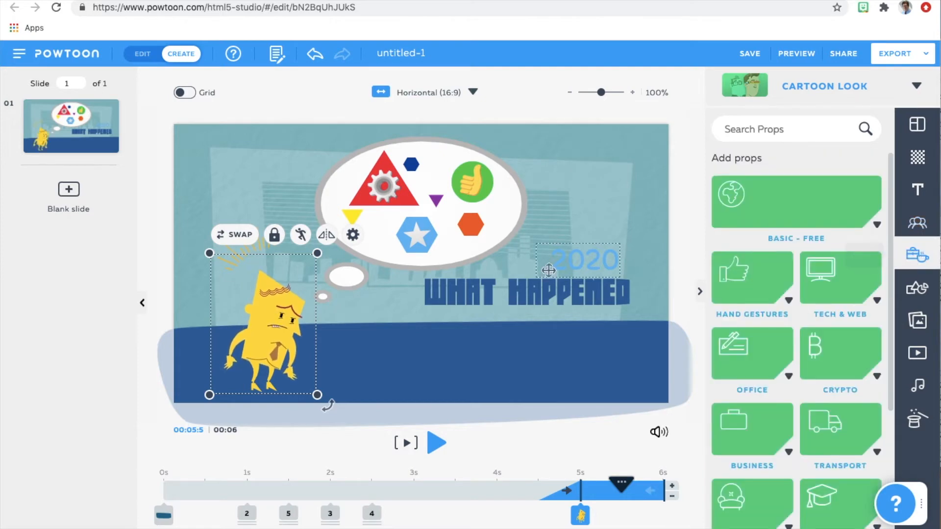
pyautogui.click(488, 185)
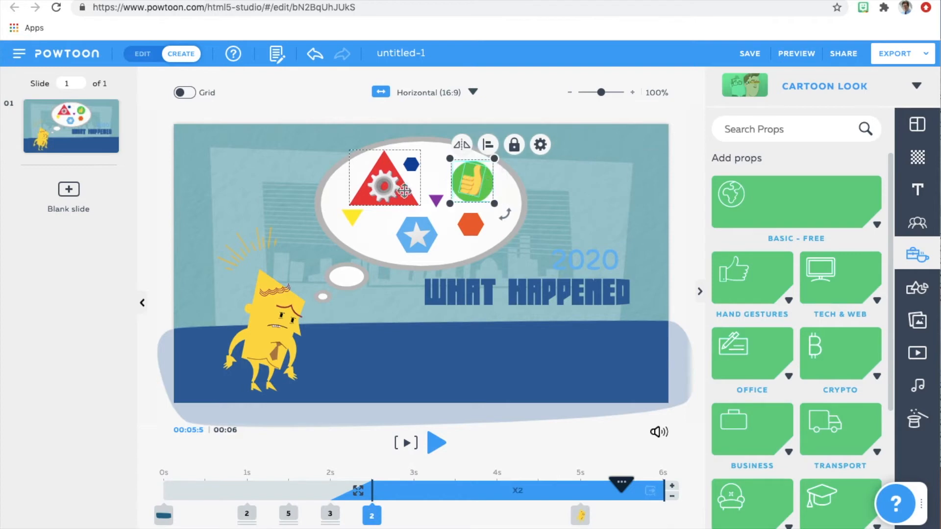
pyautogui.keyDown('shift'); pyautogui.click(412, 165); pyautogui.keyUp('shift')
pyautogui.keyDown('shift'); pyautogui.click(436, 200); pyautogui.keyUp('shift')
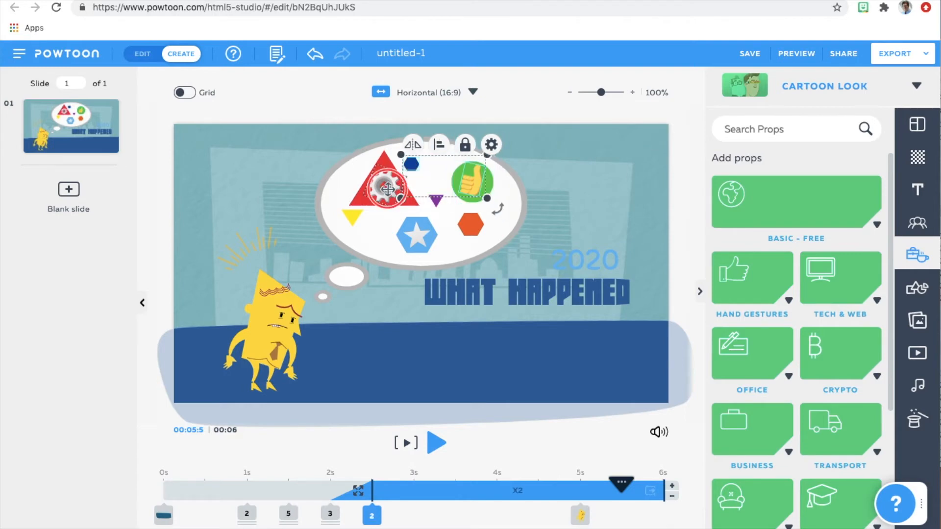
pyautogui.keyDown('shift'); pyautogui.click(385, 189); pyautogui.keyUp('shift')
pyautogui.keyDown('shift'); pyautogui.click(351, 219); pyautogui.keyUp('shift')
pyautogui.keyDown('shift'); pyautogui.click(418, 238); pyautogui.keyUp('shift')
pyautogui.press('Delete')
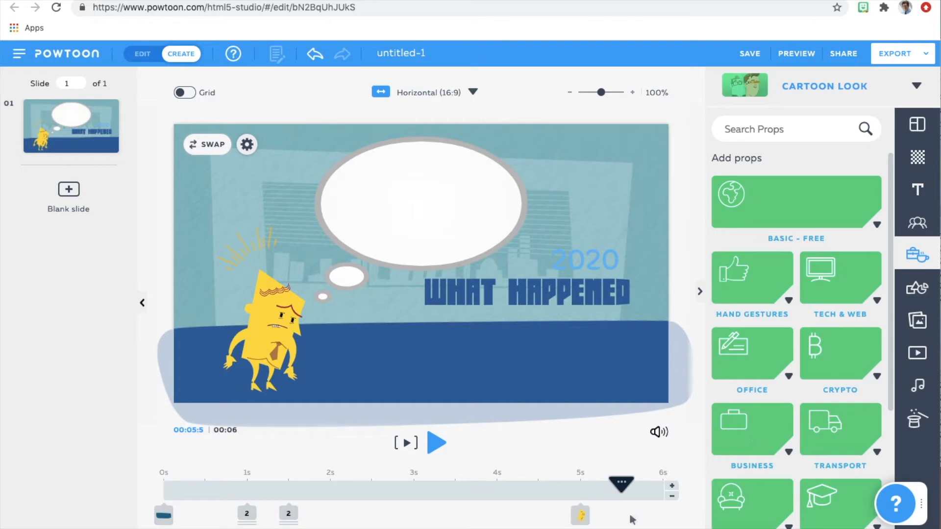
# Move the sad character's entry on the timeline to about 0.5 s.
pyautogui.click(582, 517)
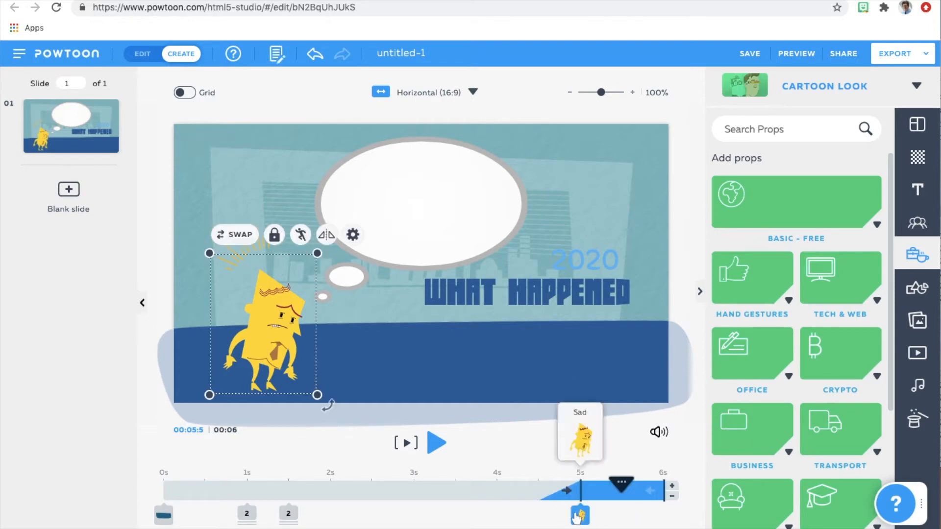
pyautogui.moveTo(580, 515); pyautogui.dragTo(205, 517)
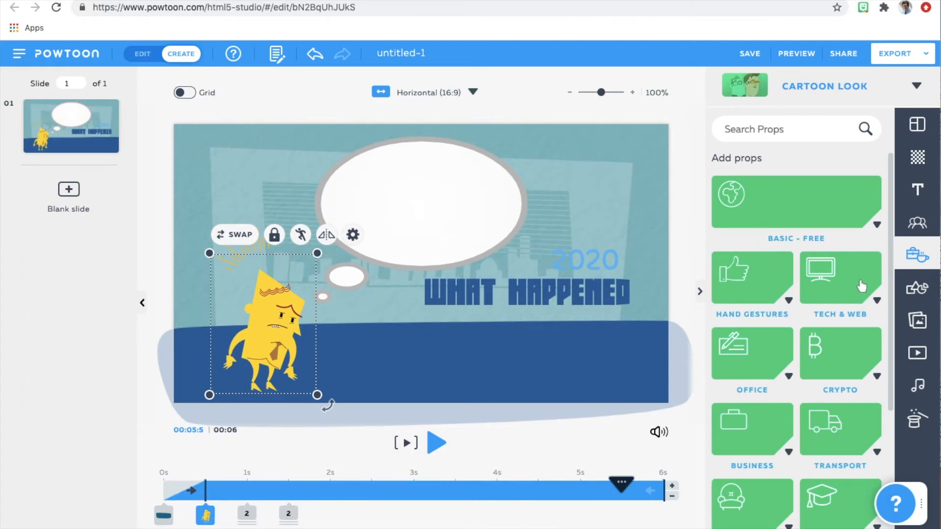
# Search the props for "sickness" and place the face-mask emoji in the right half of the thought bubble.
pyautogui.moveTo(891, 230)
pyautogui.mouseDown()
pyautogui.moveTo(892, 357)
pyautogui.moveTo(888, 224)
pyautogui.mouseUp()
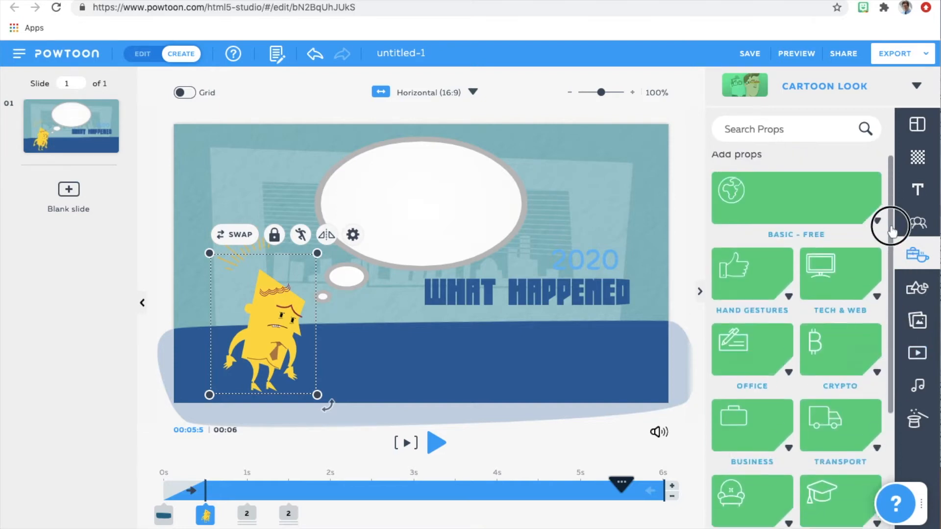
pyautogui.click(778, 129)
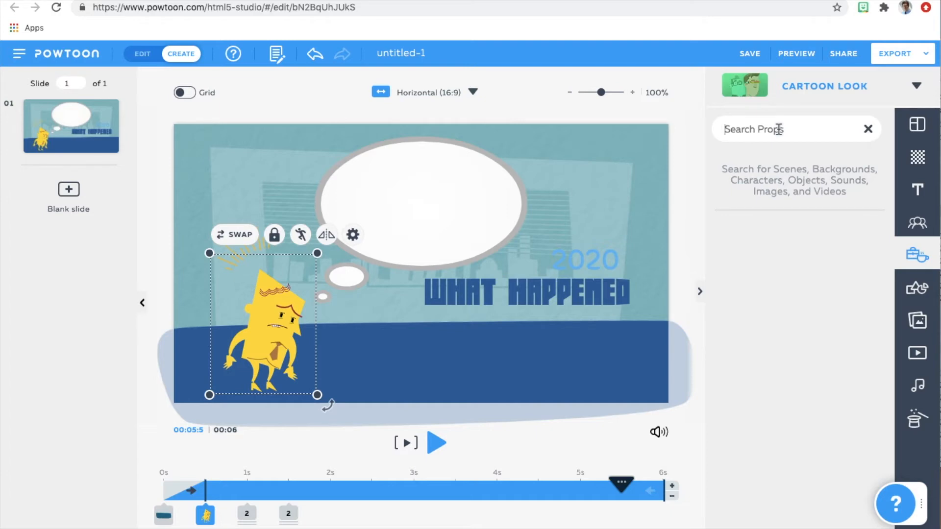
pyautogui.write('sickness')
pyautogui.press('Return')
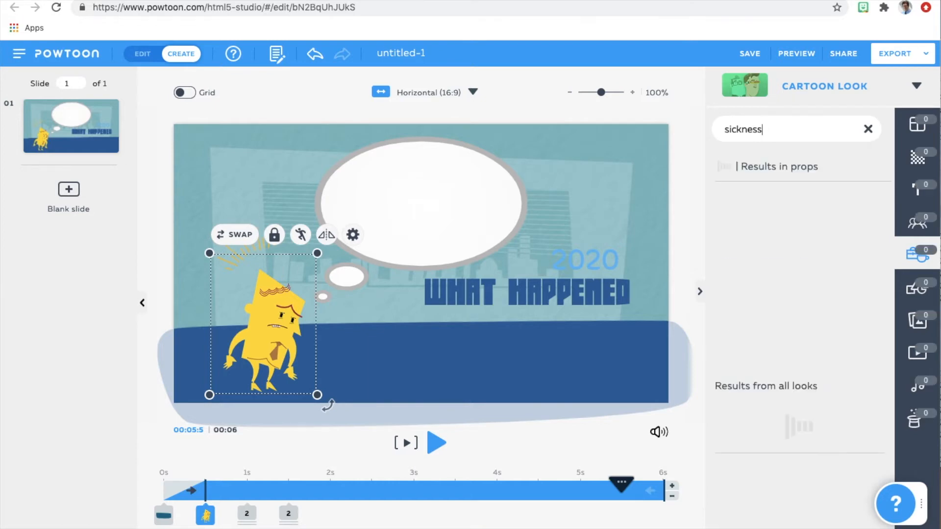
pyautogui.click(859, 279)
pyautogui.moveTo(422, 266); pyautogui.dragTo(462, 203)
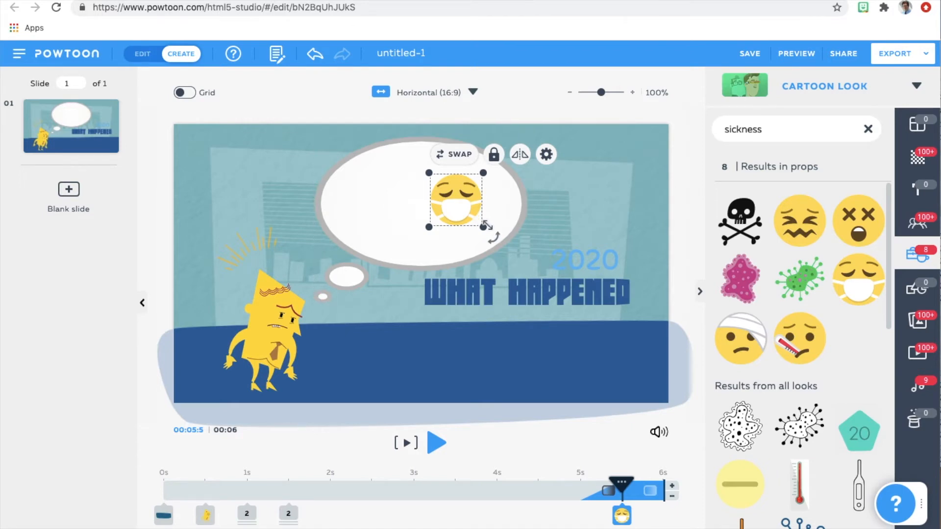
# Tilt the face-mask emoji slightly counterclockwise and move its entry on the timeline to about 2.5 s.
pyautogui.moveTo(494, 237); pyautogui.dragTo(496, 217)
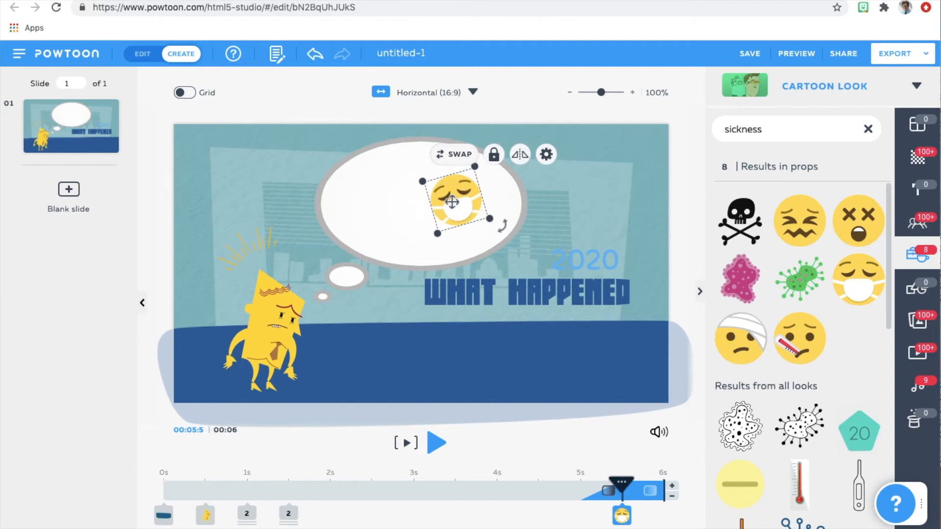
pyautogui.moveTo(621, 516); pyautogui.dragTo(378, 525)
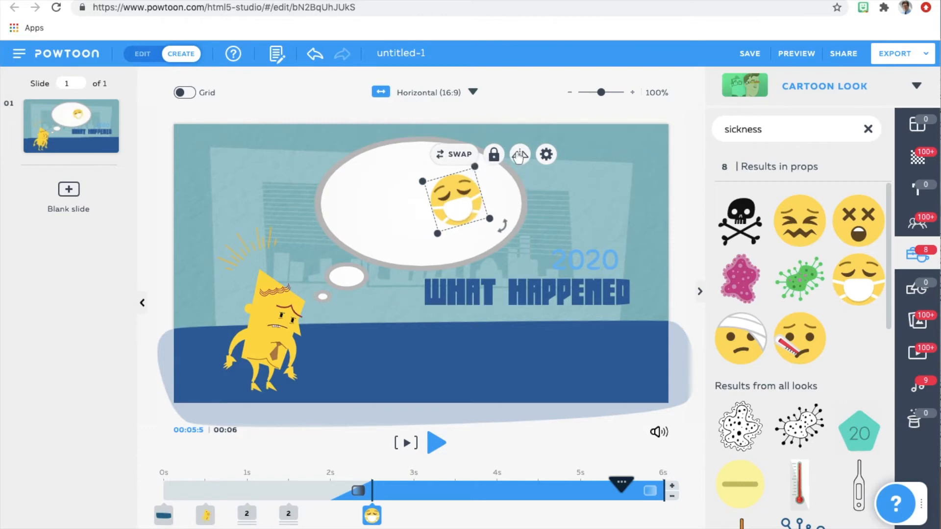
# Give the face-mask emoji a Slide Down enter effect and a Slide Left exit effect.
pyautogui.click(545, 154)
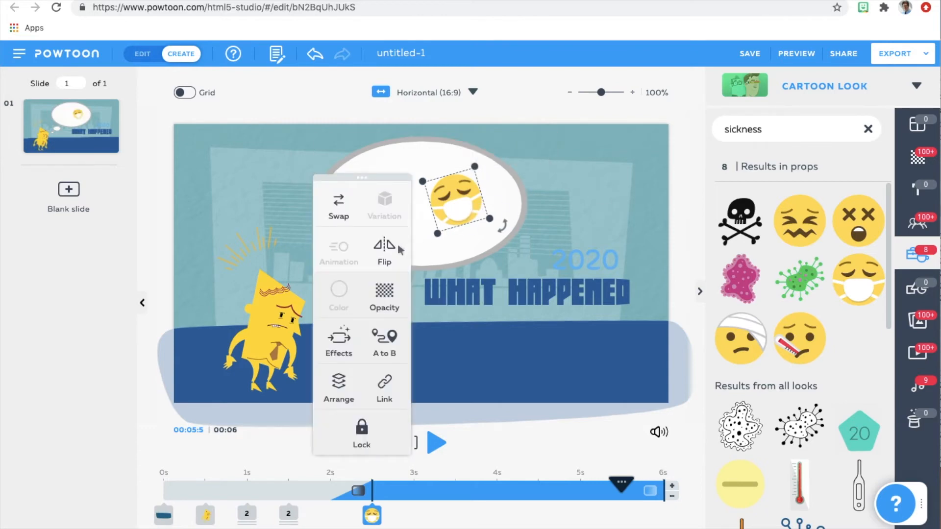
pyautogui.click(343, 348)
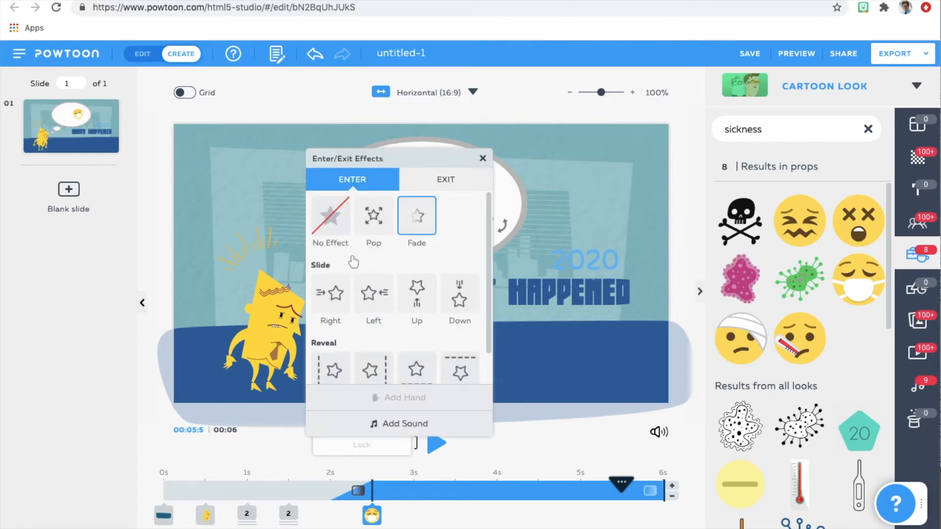
pyautogui.moveTo(488, 329)
pyautogui.mouseDown()
pyautogui.moveTo(485, 372)
pyautogui.moveTo(485, 321)
pyautogui.mouseUp()
pyautogui.click(461, 304)
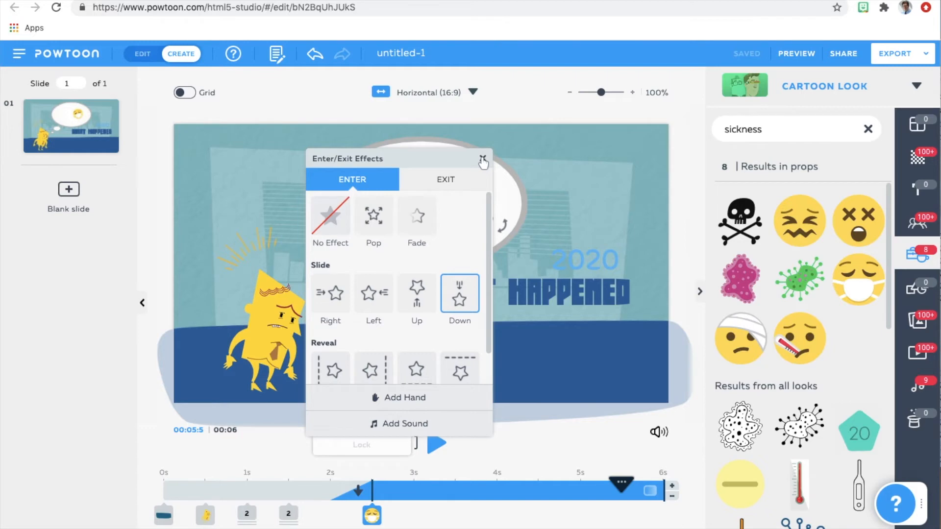
pyautogui.click(442, 186)
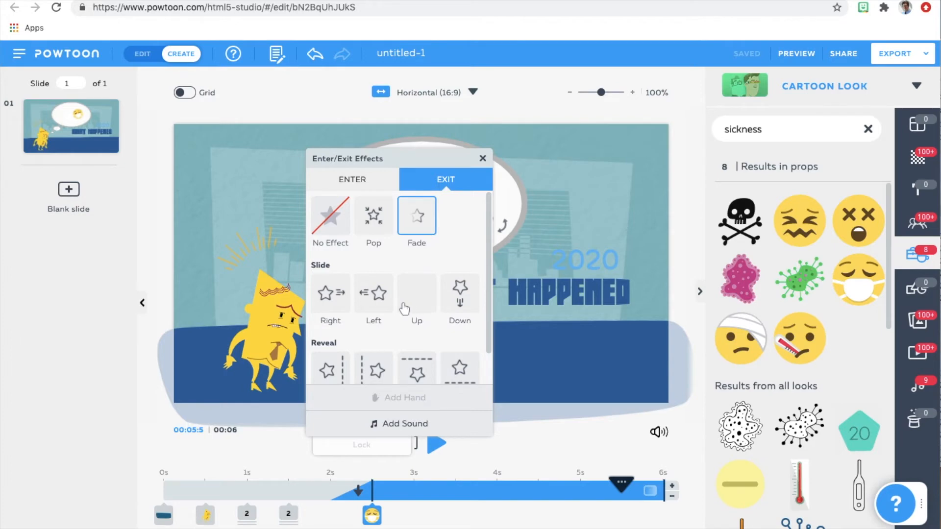
pyautogui.click(372, 294)
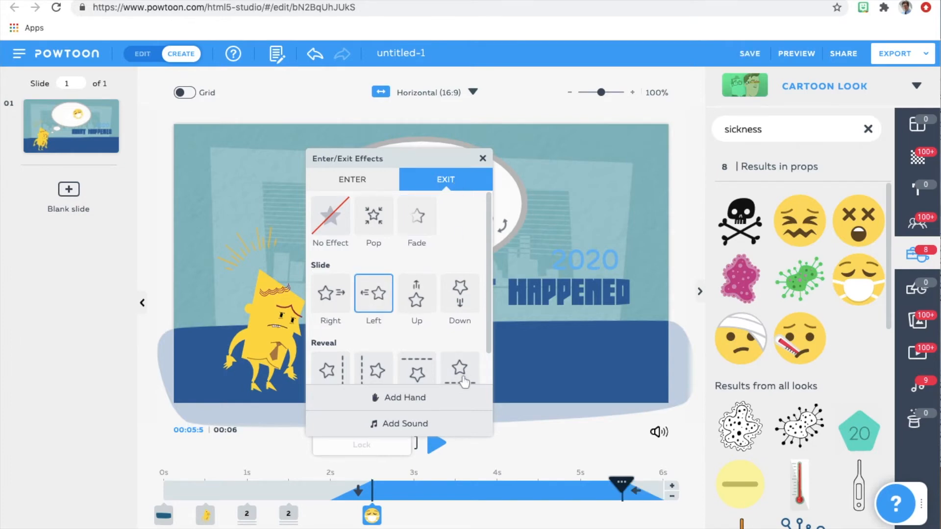
pyautogui.click(482, 158)
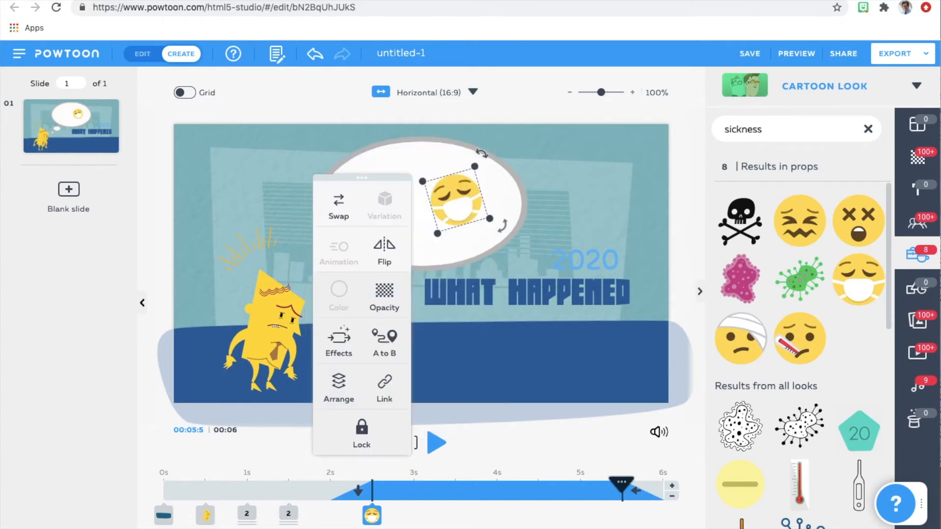
# Add an A to B motion moving the face-mask emoji to the bubble's lower left, shrunk and rotated at its end point, and play it.
pyautogui.click(390, 346)
pyautogui.moveTo(444, 227); pyautogui.dragTo(382, 203)
pyautogui.moveTo(371, 209); pyautogui.dragTo(380, 257)
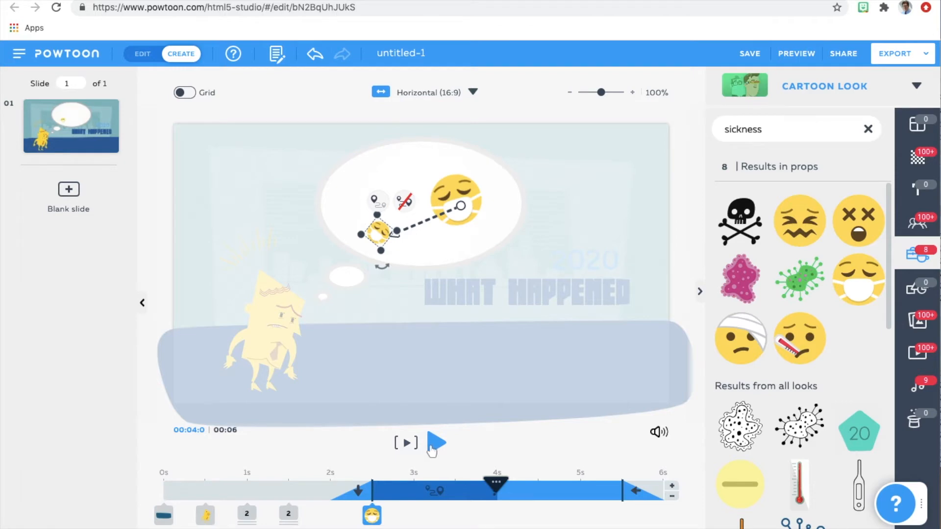
pyautogui.click(431, 444)
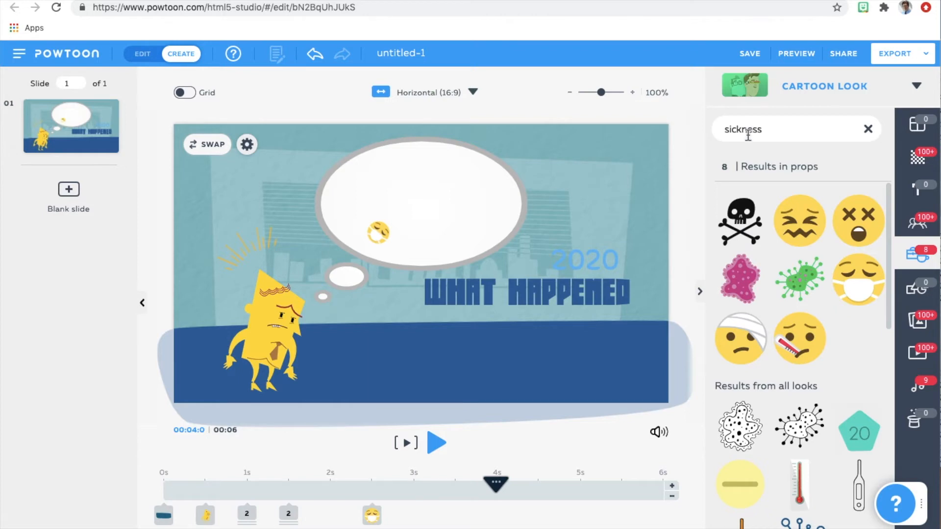
# Insert the black smartphone from the Image Frames shapes onto the slide, leaving its picture unchosen.
pyautogui.click(912, 292)
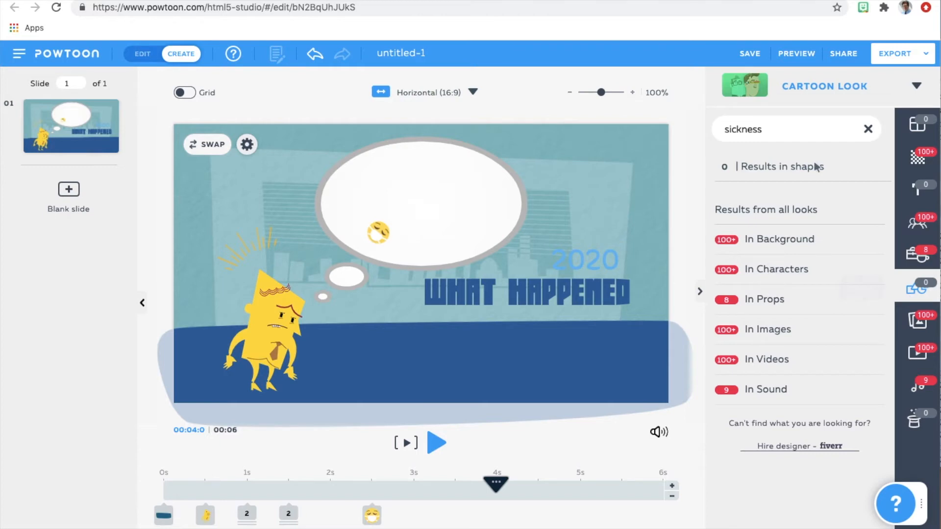
pyautogui.doubleClick(763, 128)
pyautogui.click(867, 129)
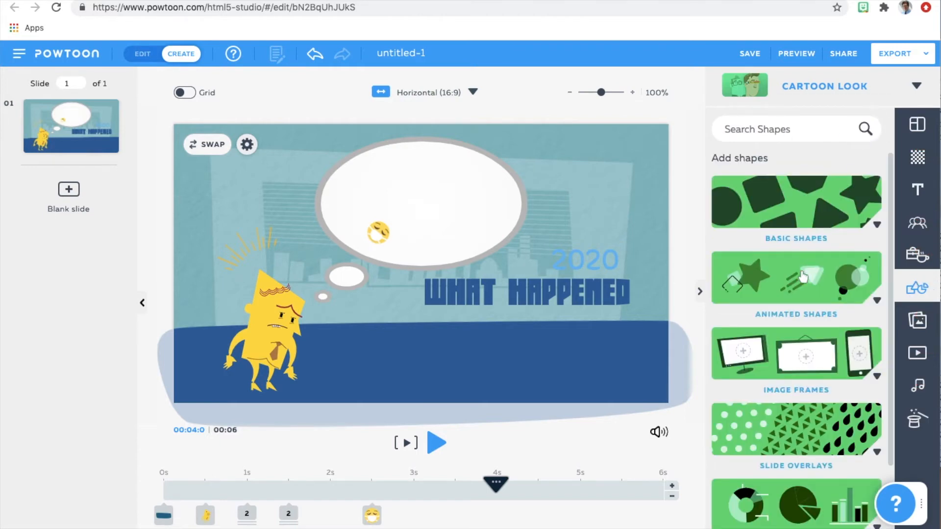
pyautogui.moveTo(891, 284); pyautogui.dragTo(890, 365)
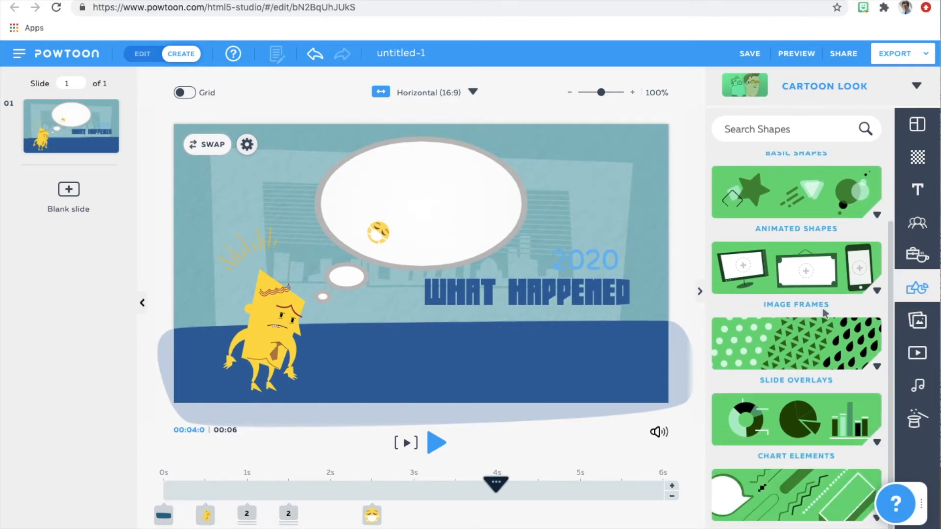
pyautogui.click(811, 276)
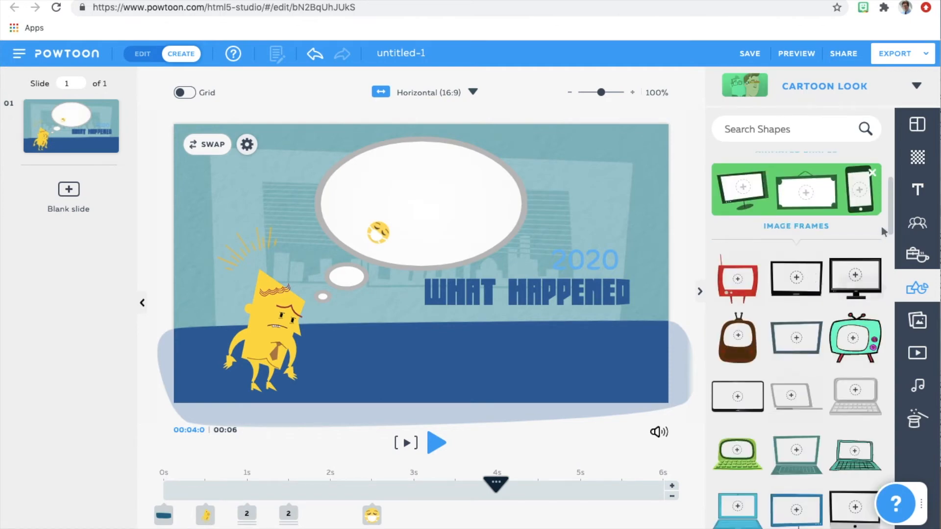
pyautogui.moveTo(890, 230); pyautogui.dragTo(892, 269)
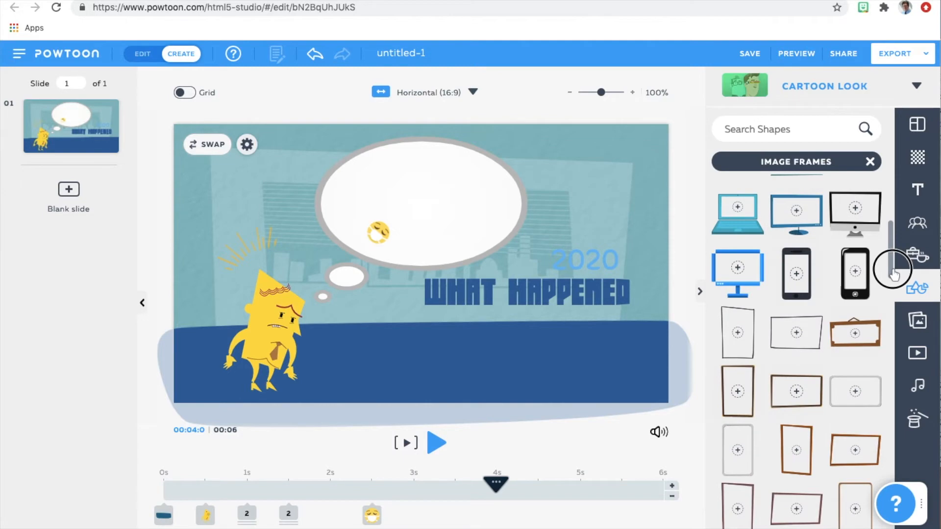
pyautogui.click(858, 288)
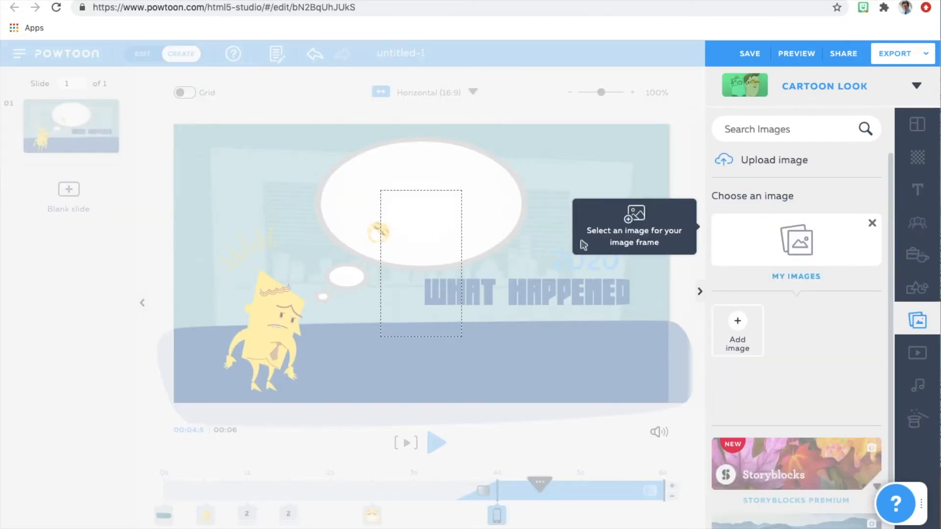
pyautogui.click(438, 318)
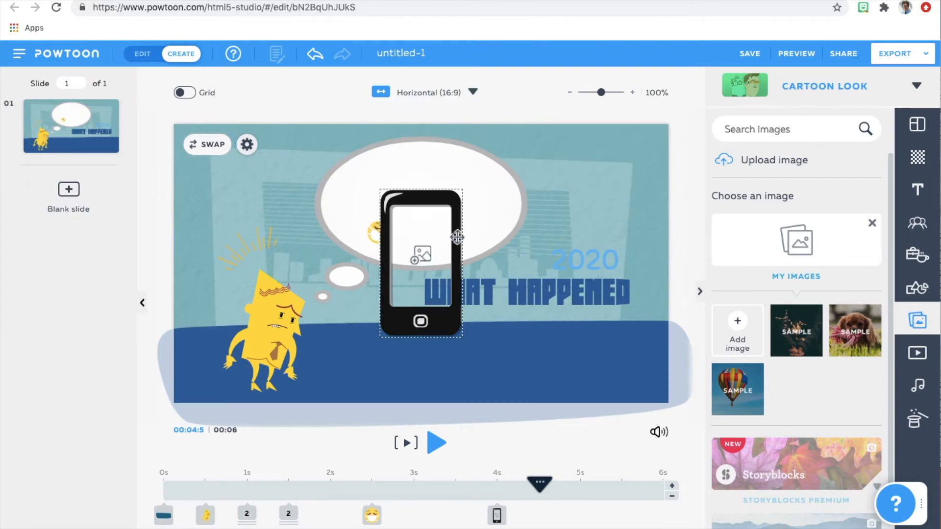
# Tilt the phone frame clockwise and shrink it to fit inside the right half of the thought bubble.
pyautogui.moveTo(459, 240); pyautogui.dragTo(472, 204)
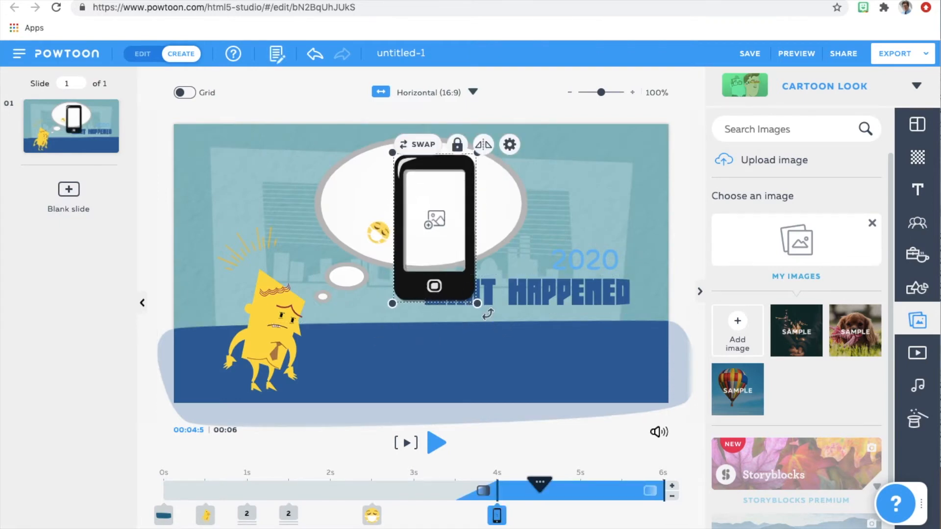
pyautogui.moveTo(480, 313); pyautogui.dragTo(452, 326)
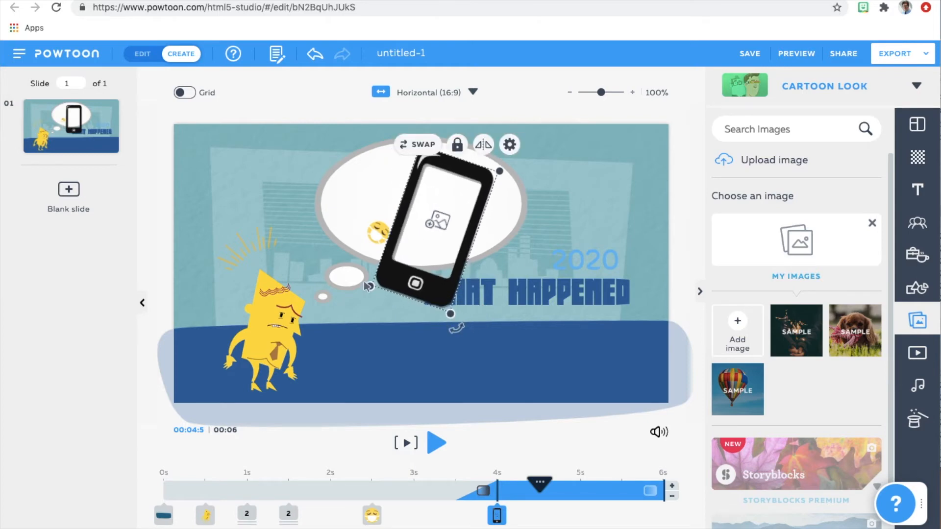
pyautogui.moveTo(370, 286); pyautogui.dragTo(429, 236)
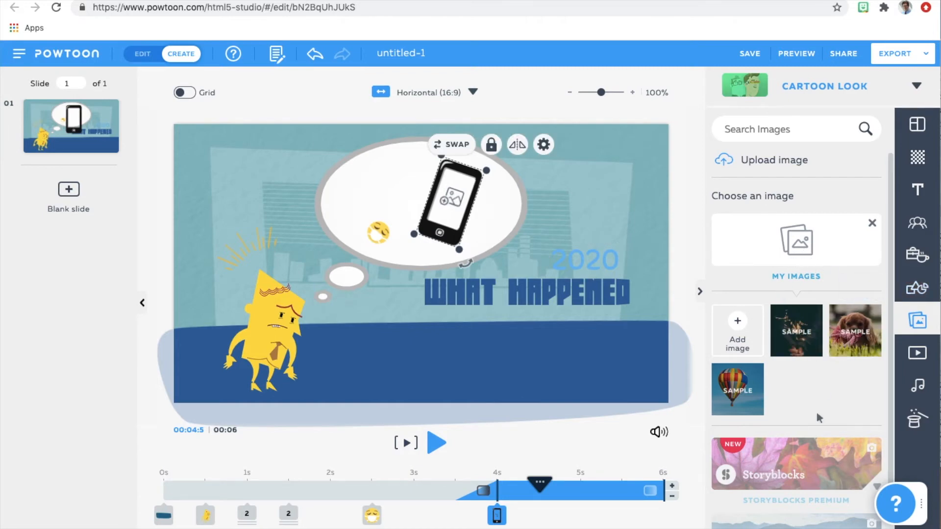
# Look through the free images and search the image library for "election".
pyautogui.scroll(-2, 891, 384)
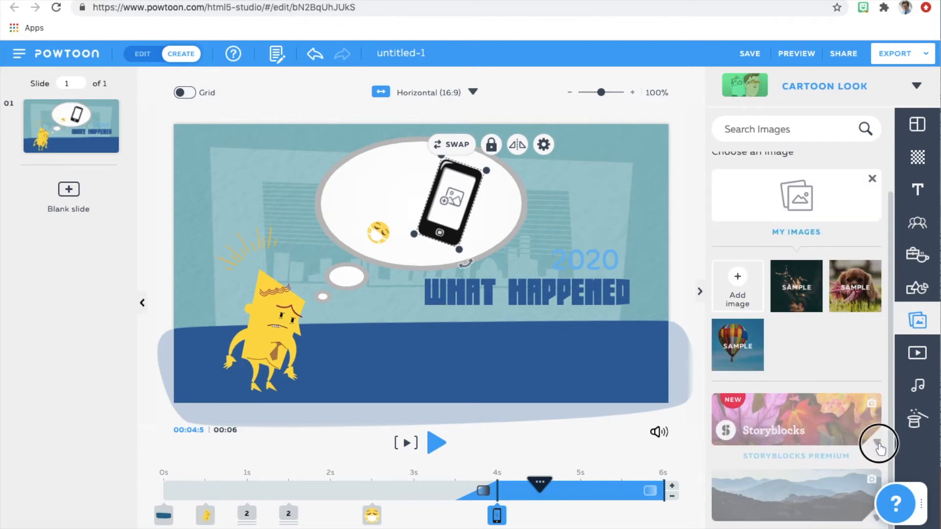
pyautogui.click(787, 482)
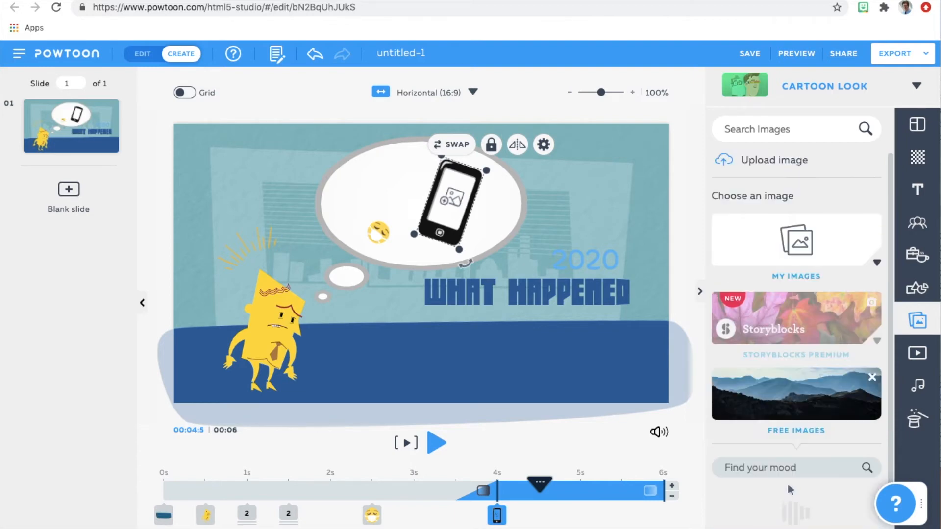
pyautogui.click(800, 405)
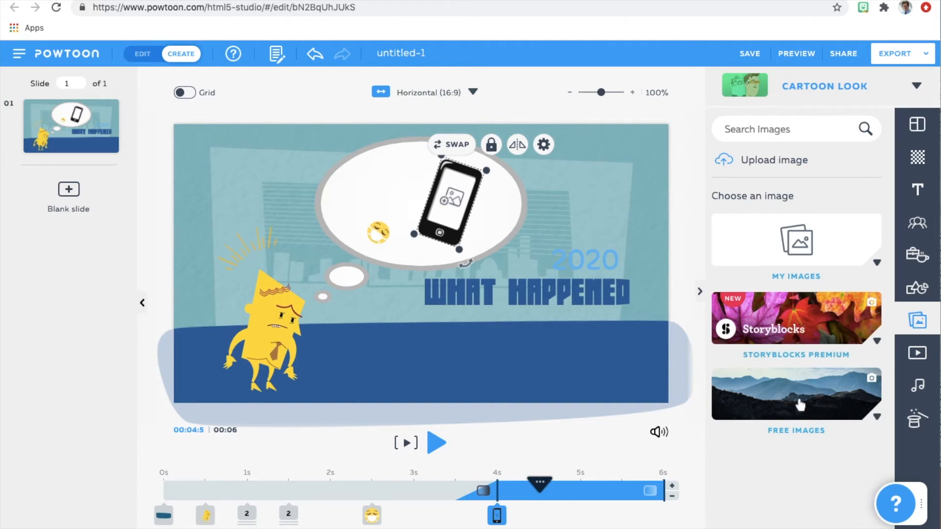
pyautogui.click(876, 420)
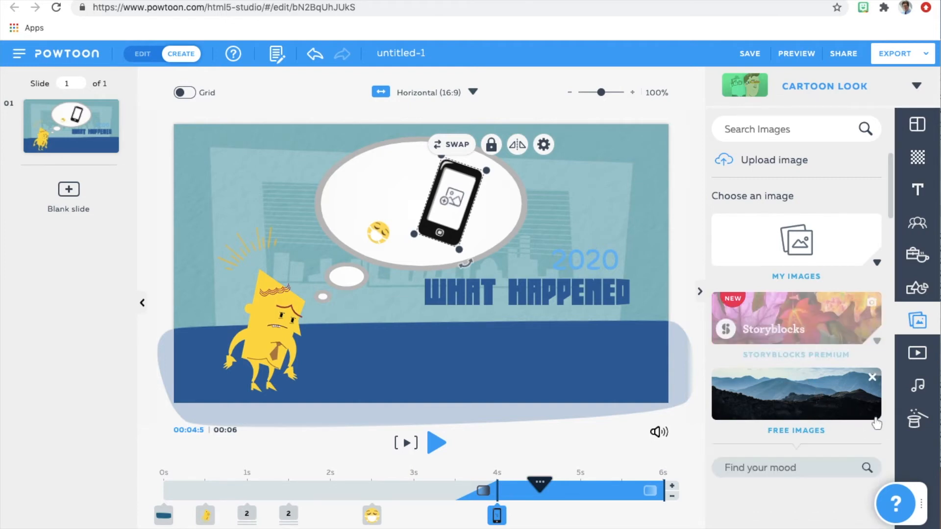
pyautogui.moveTo(890, 218); pyautogui.dragTo(897, 284)
pyautogui.click(771, 131)
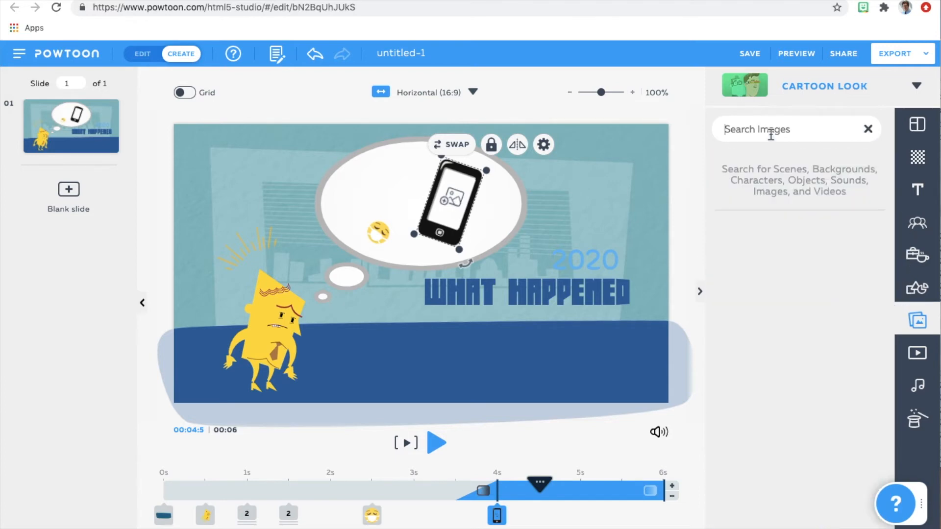
pyautogui.write('election')
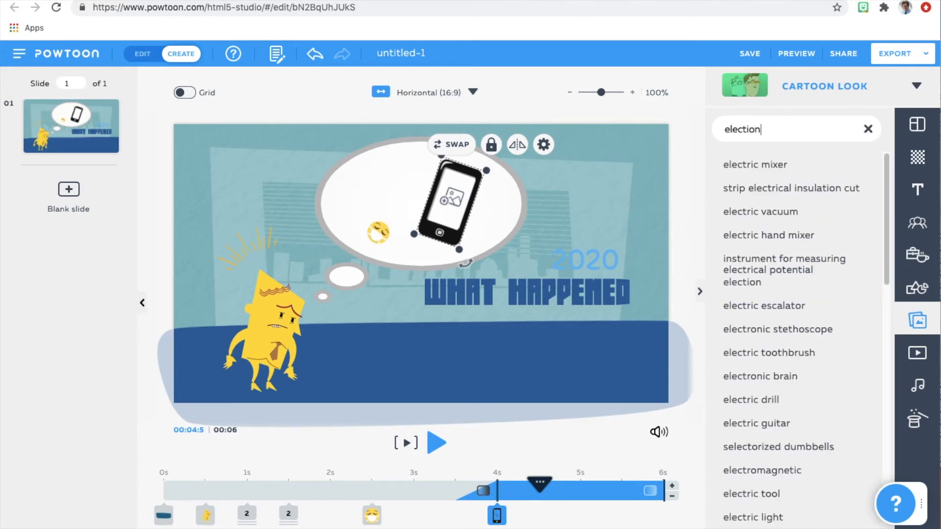
pyautogui.press('Return')
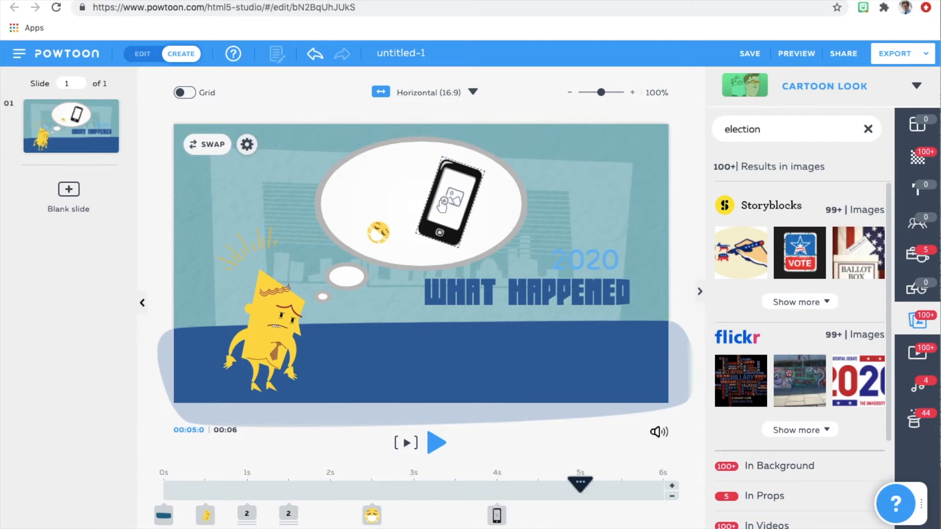
# Fill the phone frame in the thought bubble with the Storyblocks "Ballot Box Vertical" image.
pyautogui.click(447, 205)
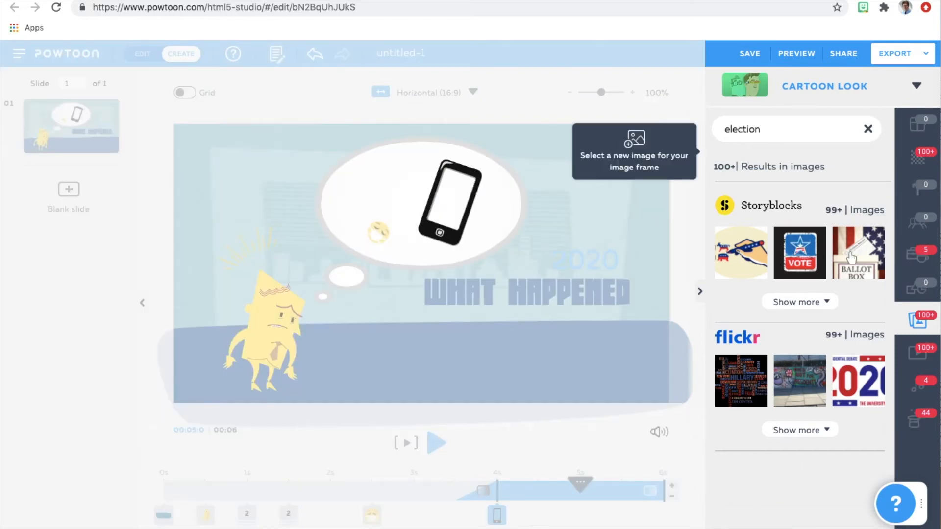
pyautogui.moveTo(852, 257)
pyautogui.click(715, 240)
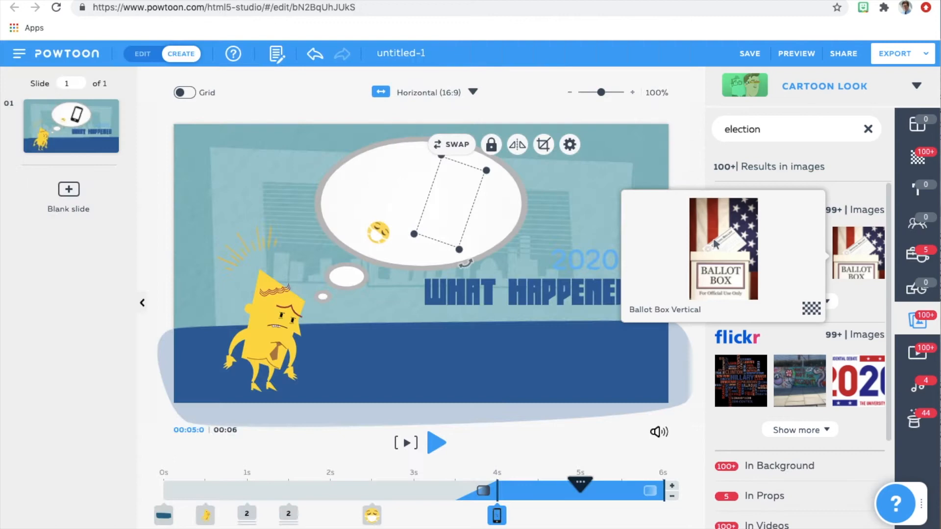
pyautogui.click(583, 215)
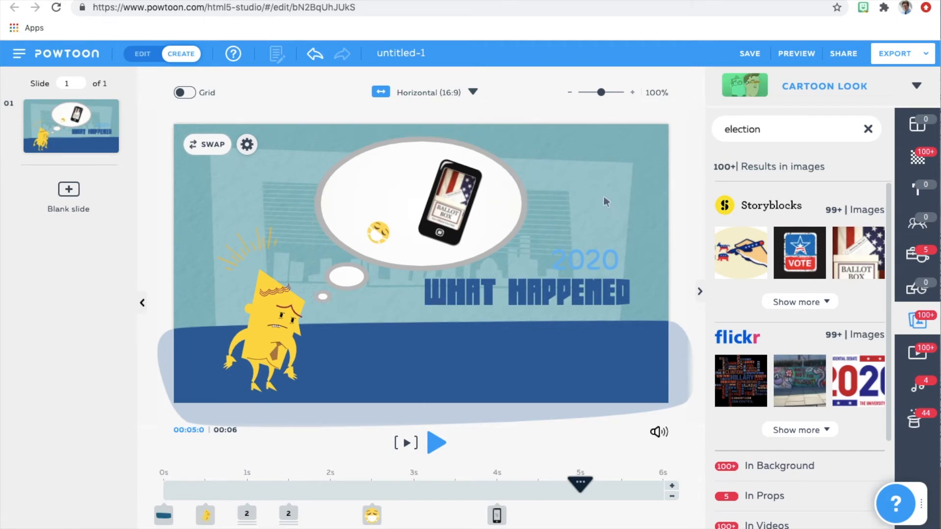
# Clear the image search and browse the Urban & Nature Videos collection.
pyautogui.click(869, 130)
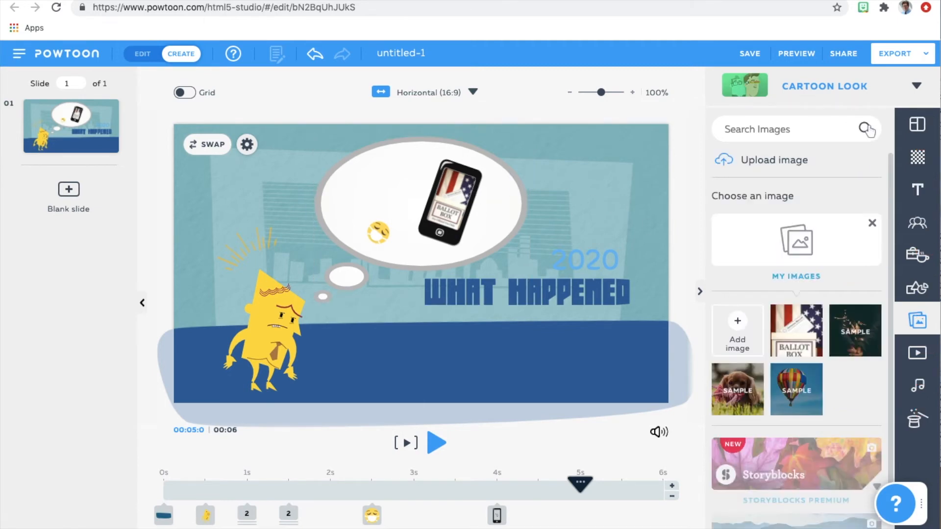
pyautogui.click(917, 355)
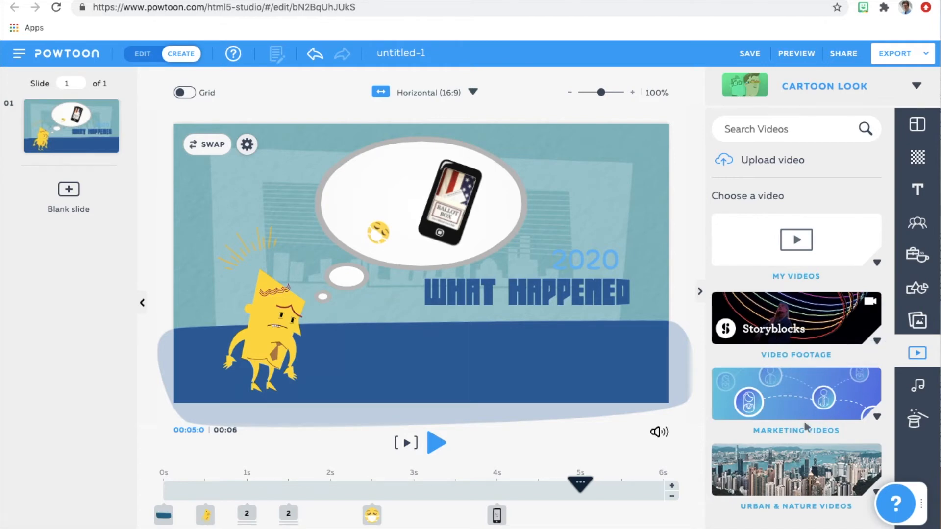
pyautogui.scroll(-1, 856, 499)
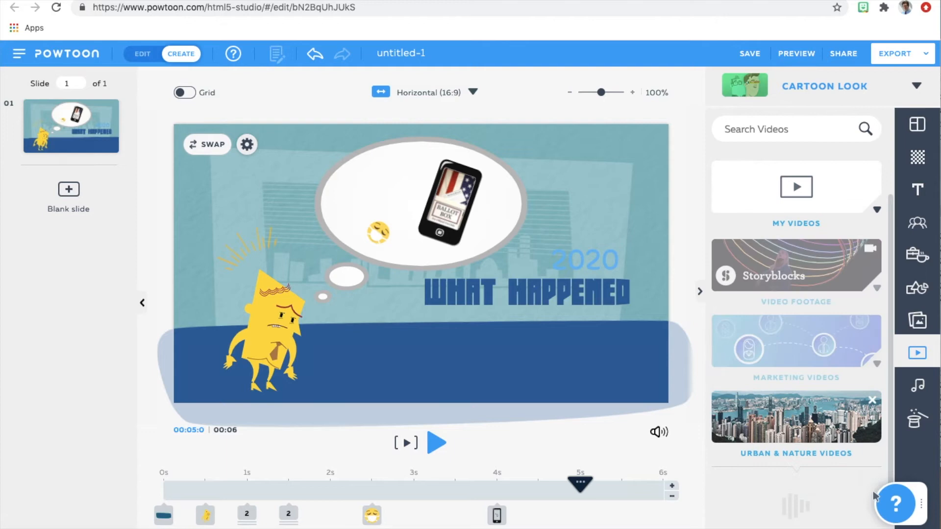
pyautogui.moveTo(891, 259); pyautogui.dragTo(904, 451)
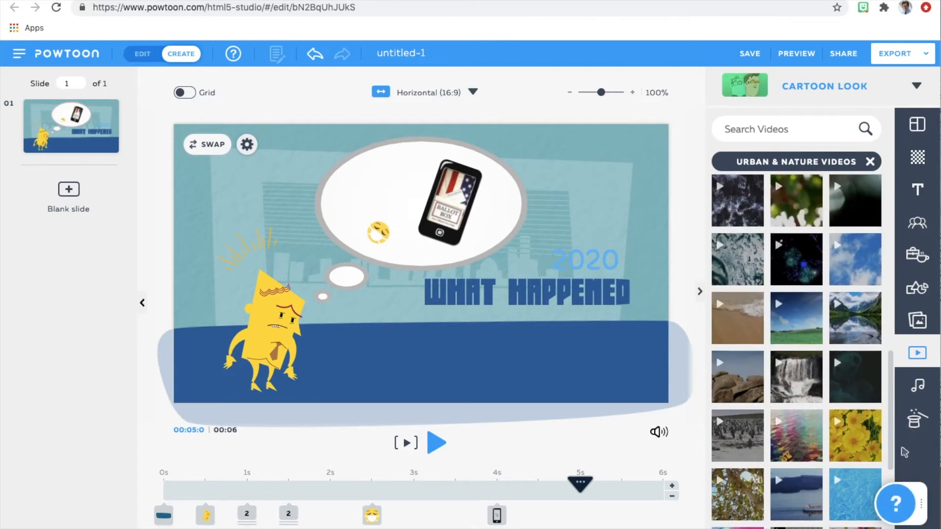
# Open the options for adding a voiceover from the voiceovers in the sound library.
pyautogui.click(919, 387)
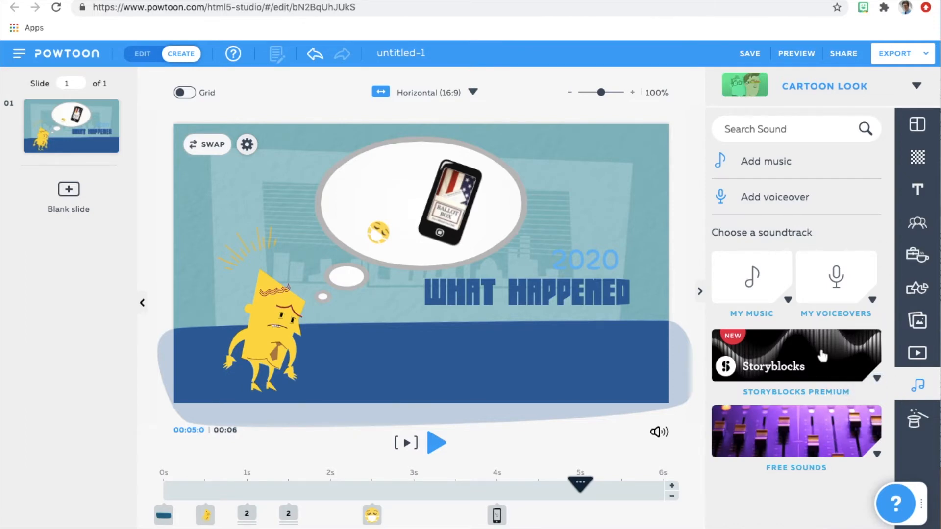
pyautogui.click(872, 300)
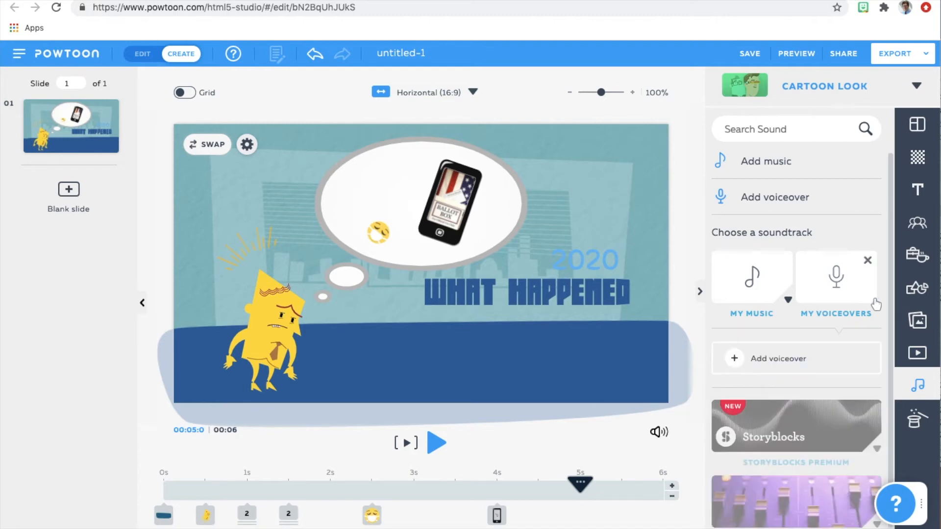
pyautogui.click(735, 358)
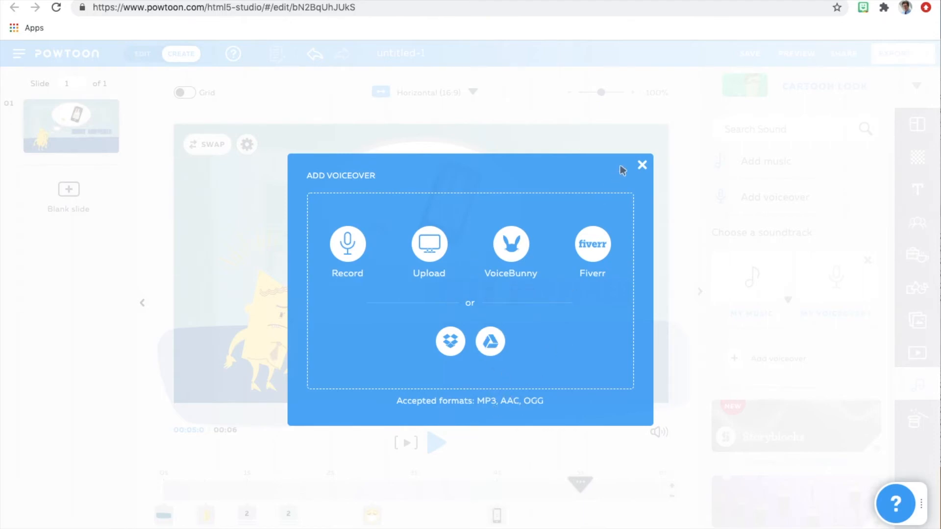
# Close the voiceover options and browse the special themes.
pyautogui.click(642, 163)
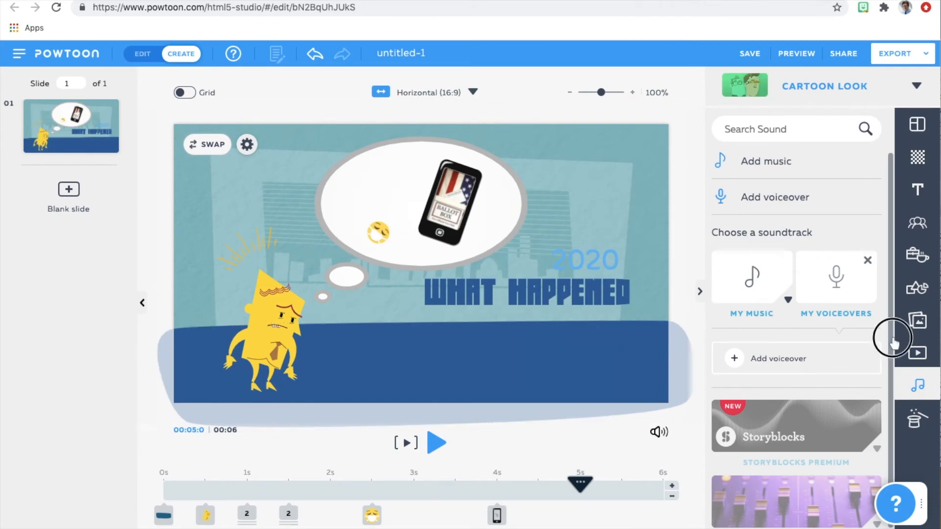
pyautogui.scroll(-1, 890, 358)
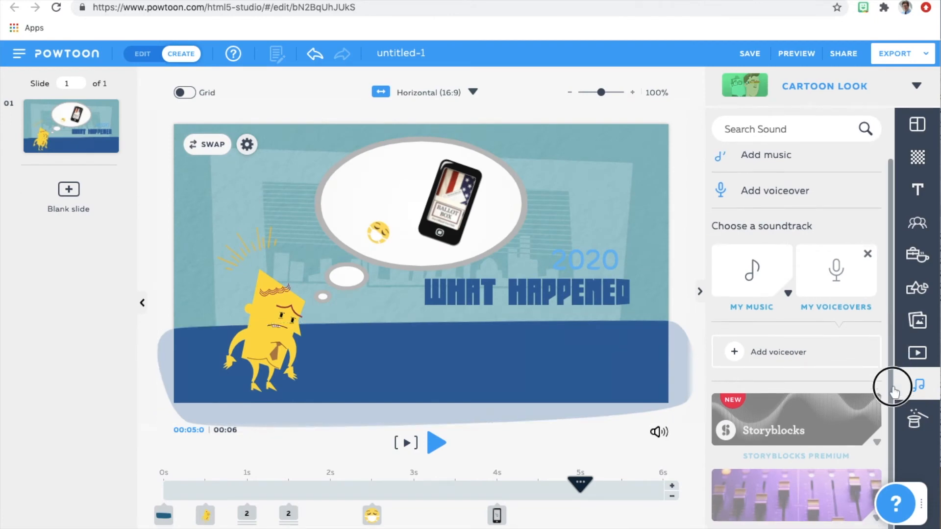
pyautogui.click(916, 421)
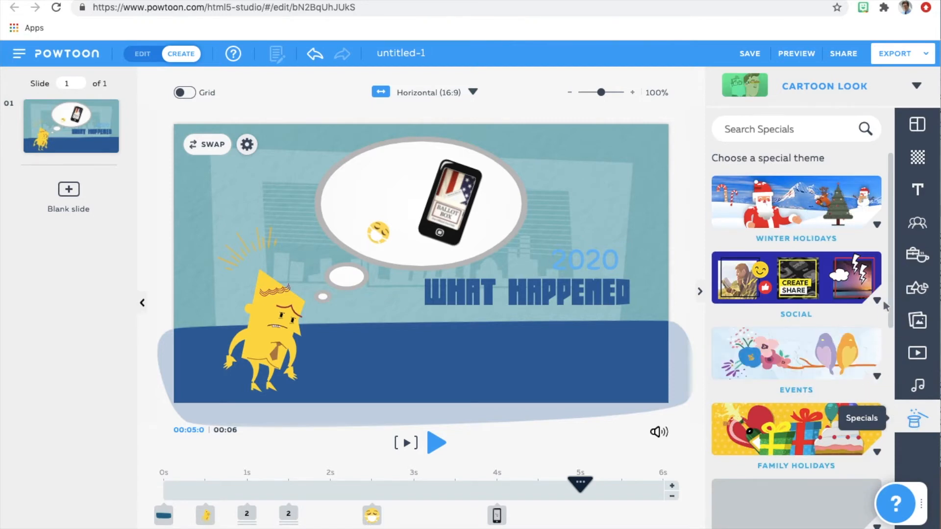
pyautogui.moveTo(885, 307); pyautogui.dragTo(877, 125)
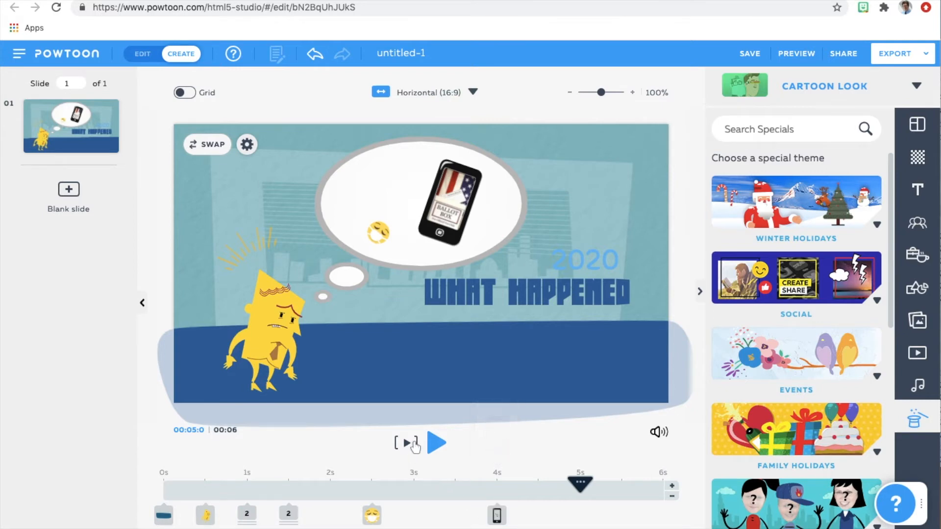
# Shift the ballot-box phone on the timeline so that it appears at 1 s.
pyautogui.click(377, 515)
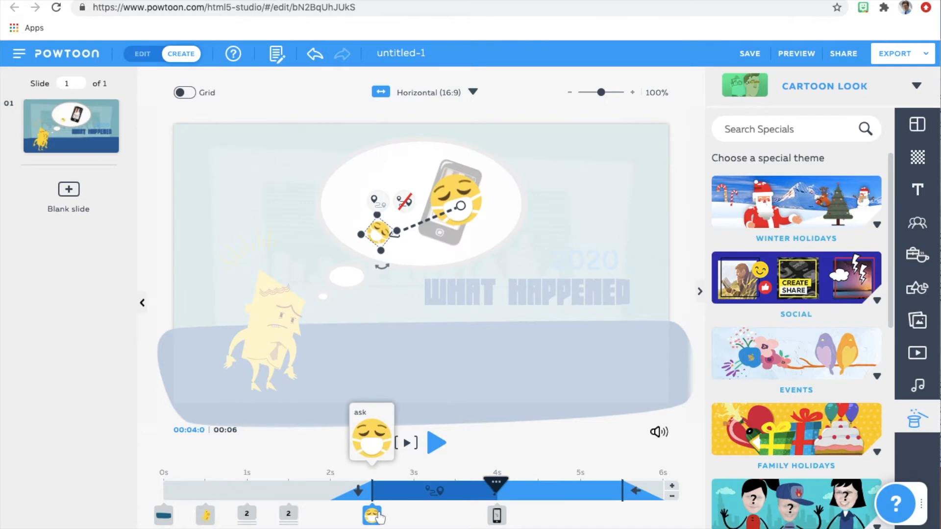
pyautogui.click(497, 515)
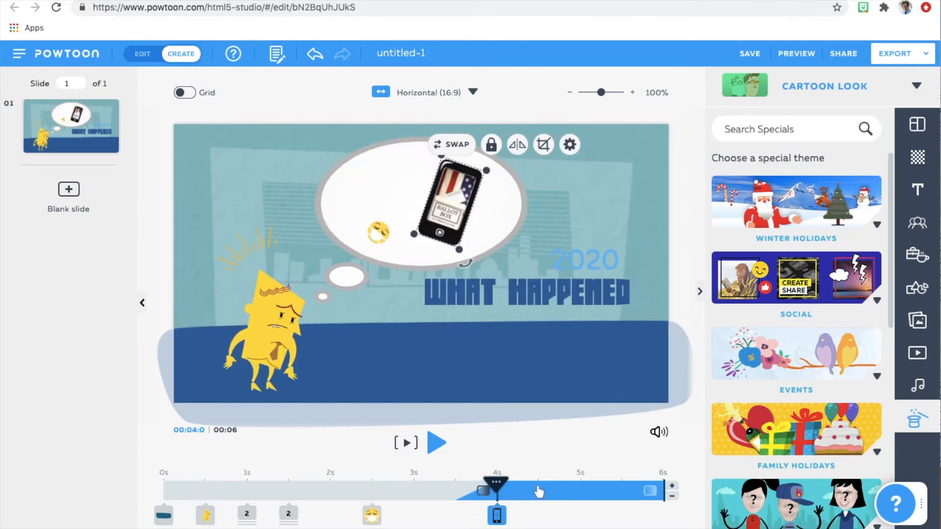
pyautogui.moveTo(508, 492); pyautogui.dragTo(341, 497)
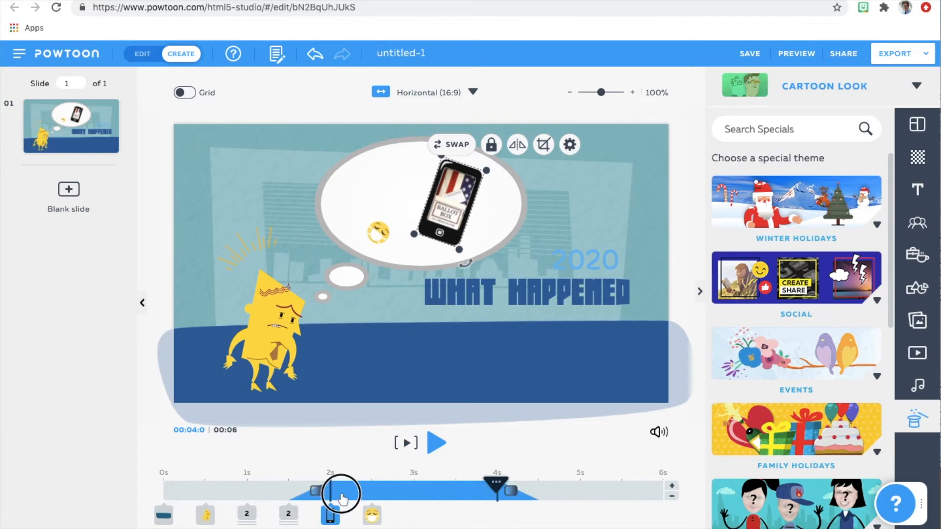
pyautogui.moveTo(341, 497); pyautogui.dragTo(290, 513)
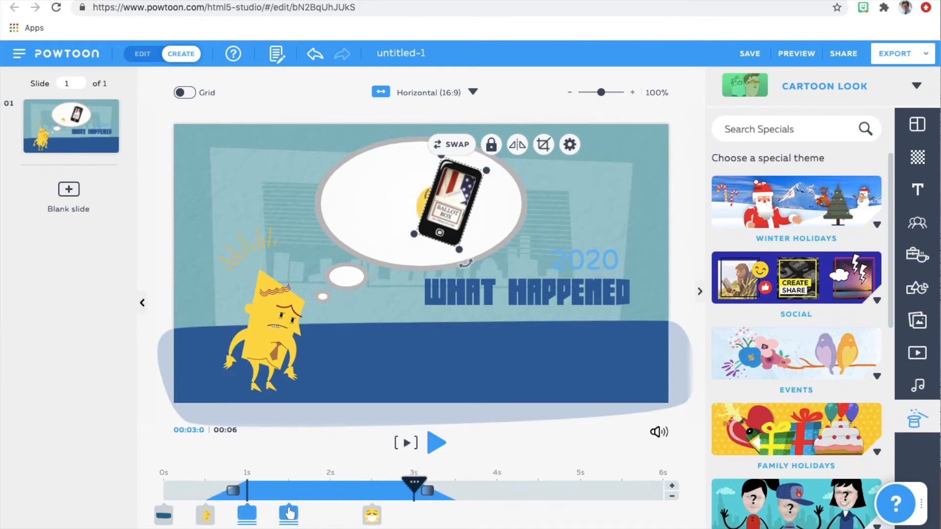
pyautogui.click(250, 512)
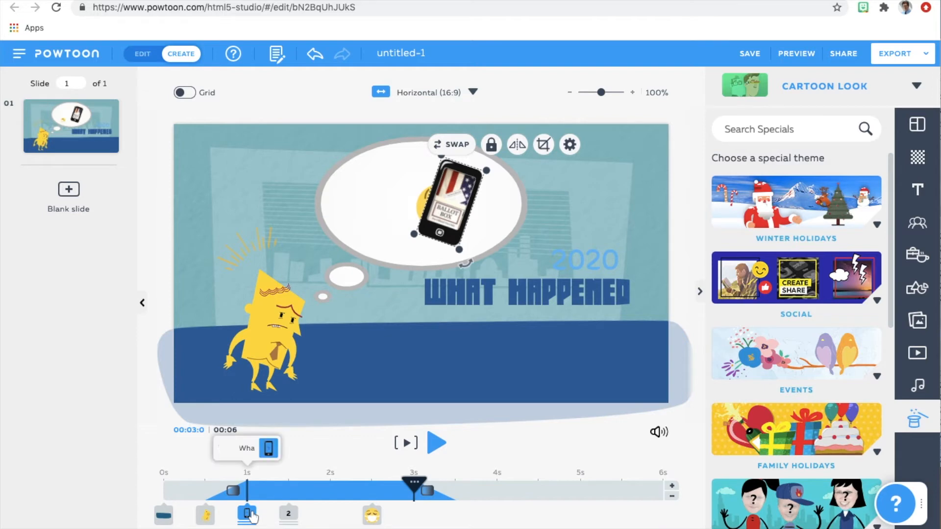
# Shift the yellow character's start on the timeline to 0 s and preview the slide.
pyautogui.click(210, 514)
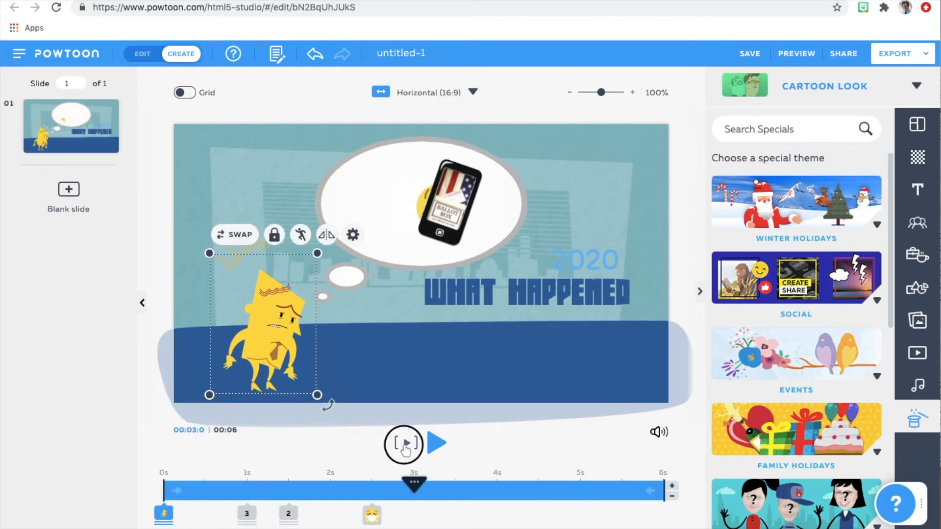
pyautogui.click(406, 442)
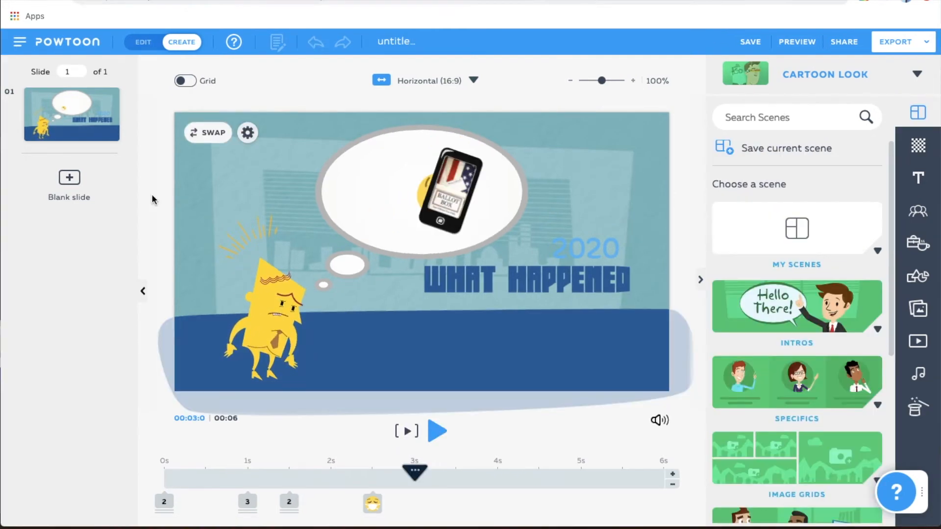
# Shift the masked emoji's timing to start at 0.5 s and return the playhead to 0 s.
pyautogui.click(372, 504)
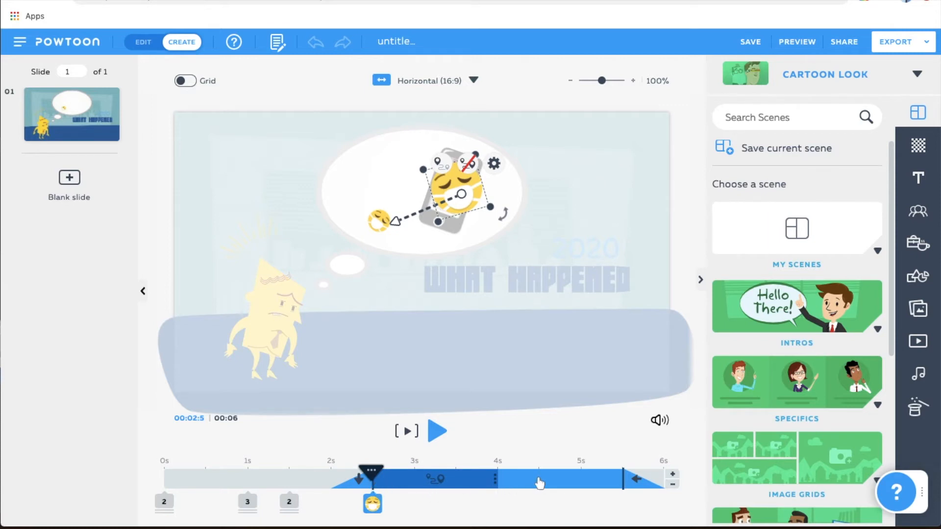
pyautogui.moveTo(536, 478); pyautogui.dragTo(353, 485)
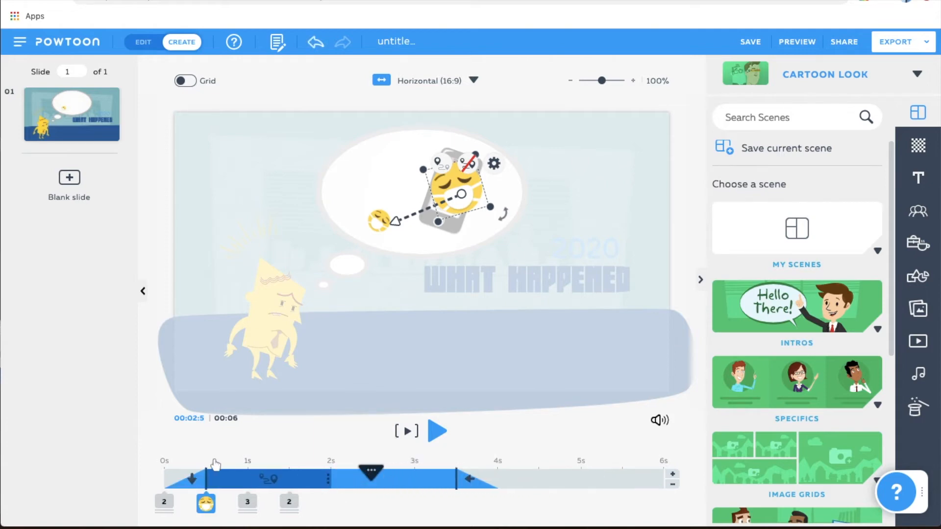
pyautogui.click(316, 435)
pyautogui.click(371, 473)
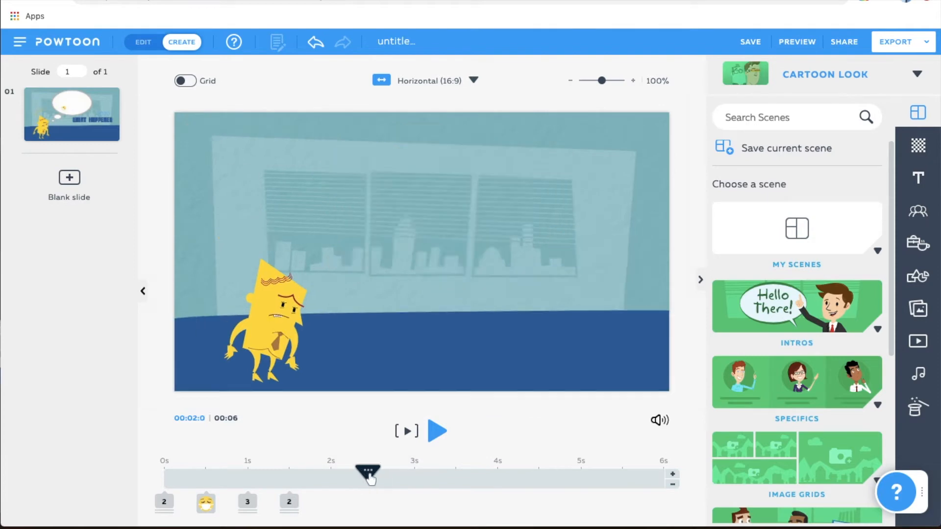
pyautogui.moveTo(373, 473); pyautogui.dragTo(160, 496)
# Pick the phone out of the objects grouped at 1 s and shift its start to 2 s.
pyautogui.click(164, 501)
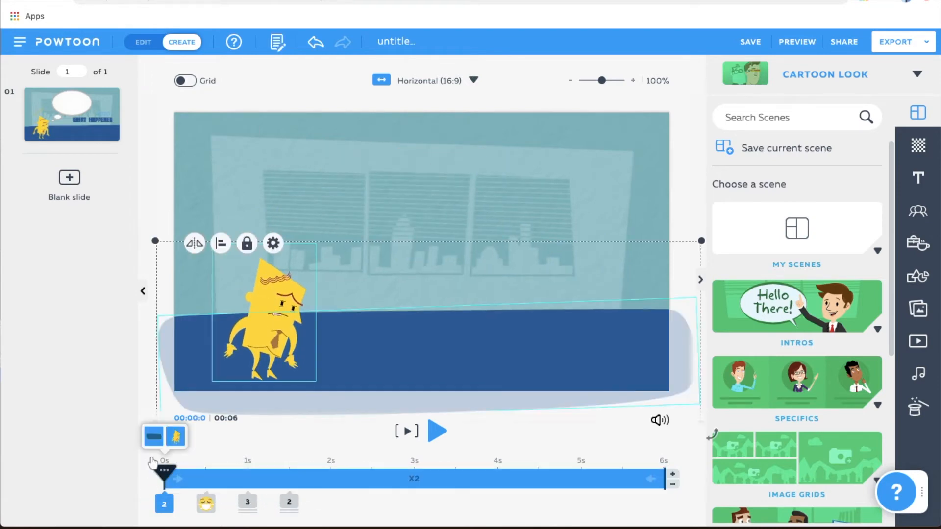
pyautogui.click(248, 505)
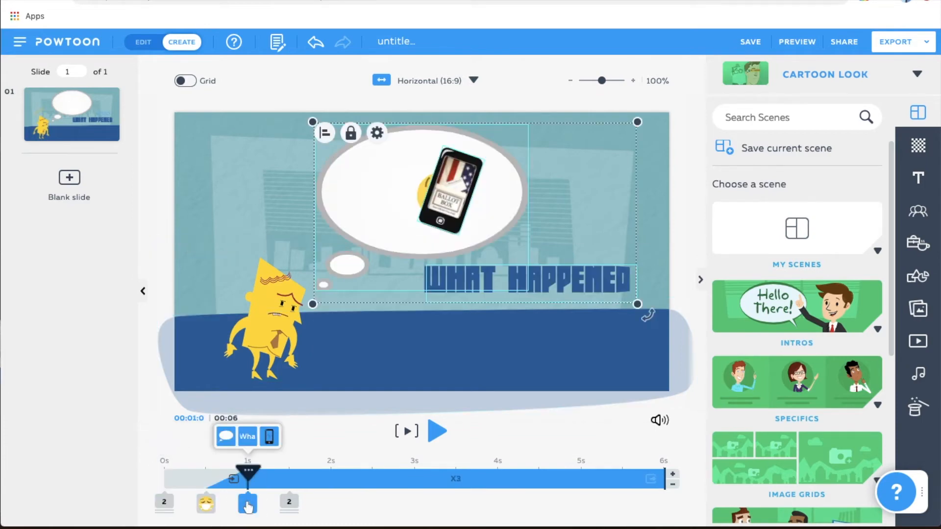
pyautogui.click(269, 438)
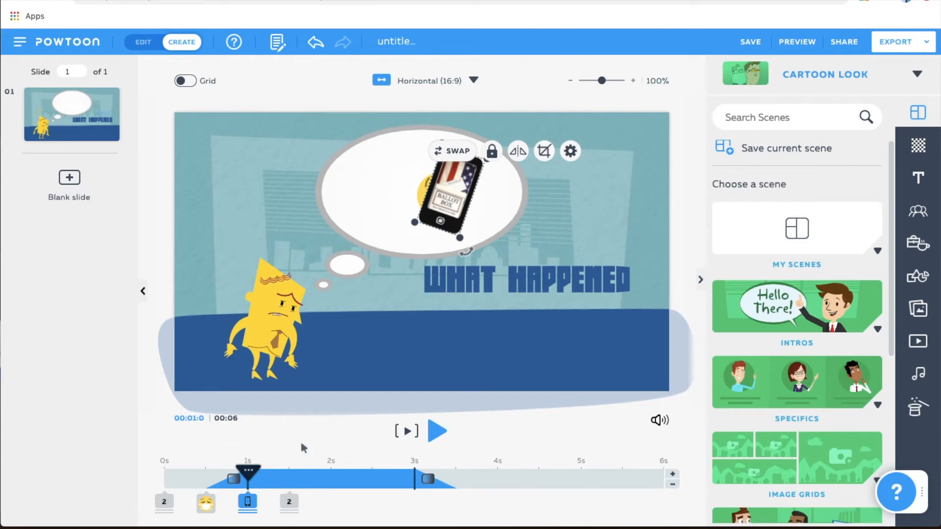
pyautogui.moveTo(296, 486); pyautogui.dragTo(373, 495)
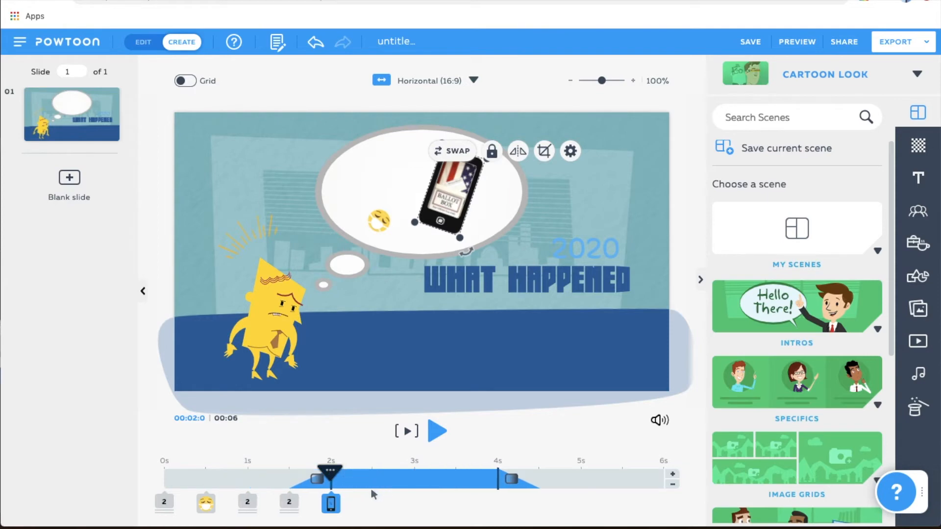
pyautogui.click(280, 445)
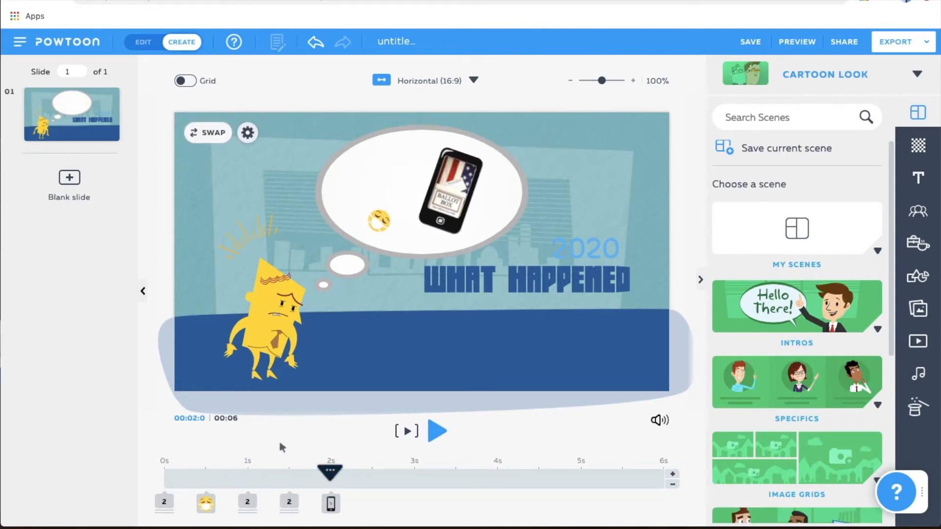
# Check the objects starting at 1 s and 1.5 s, and extend the masked emoji's display to 6 s.
pyautogui.moveTo(320, 472); pyautogui.dragTo(205, 494)
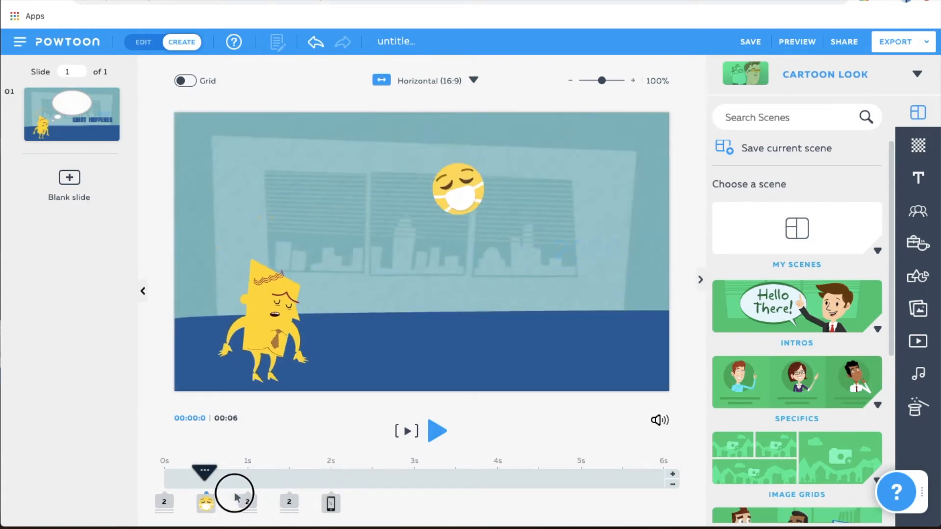
pyautogui.click(288, 500)
pyautogui.click(291, 512)
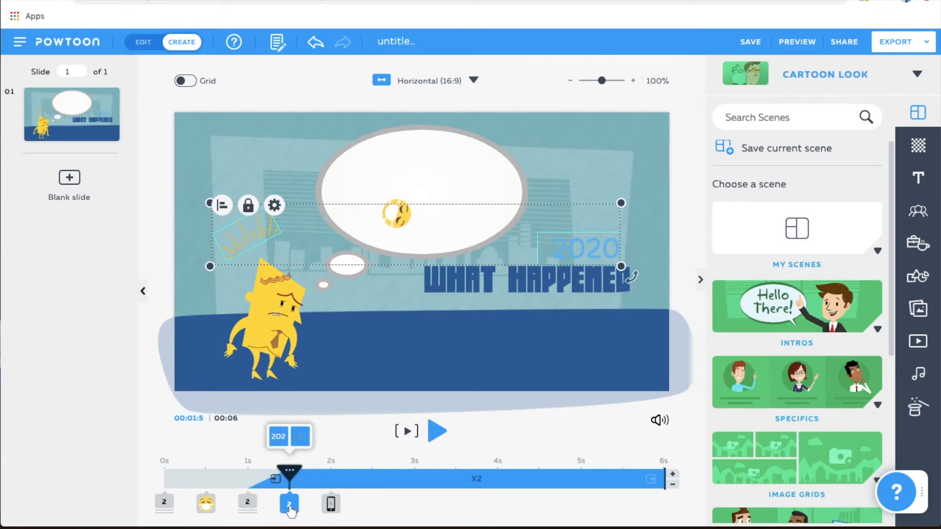
pyautogui.click(249, 503)
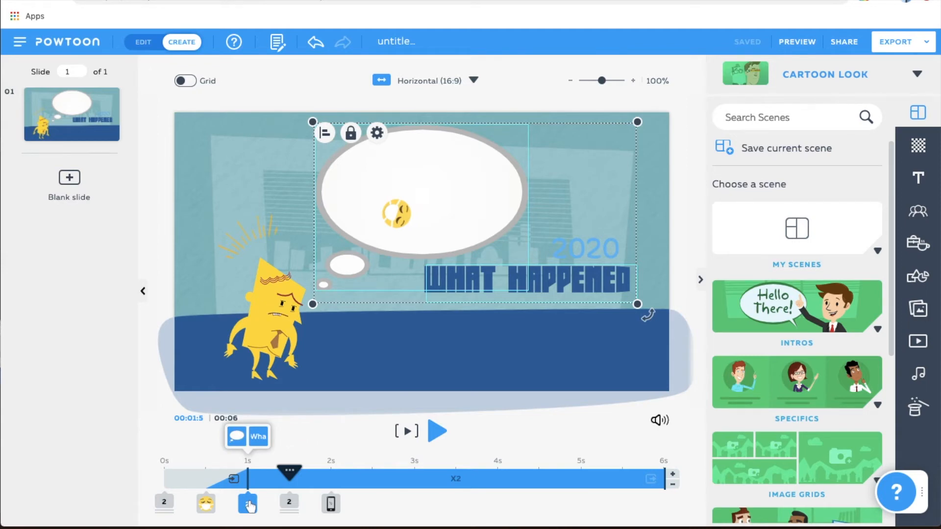
pyautogui.click(205, 505)
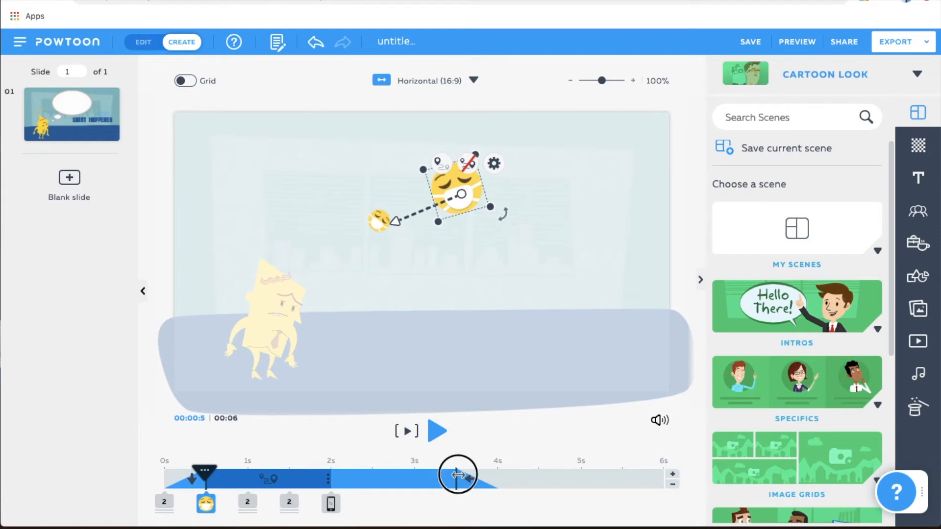
pyautogui.moveTo(616, 485); pyautogui.dragTo(685, 484)
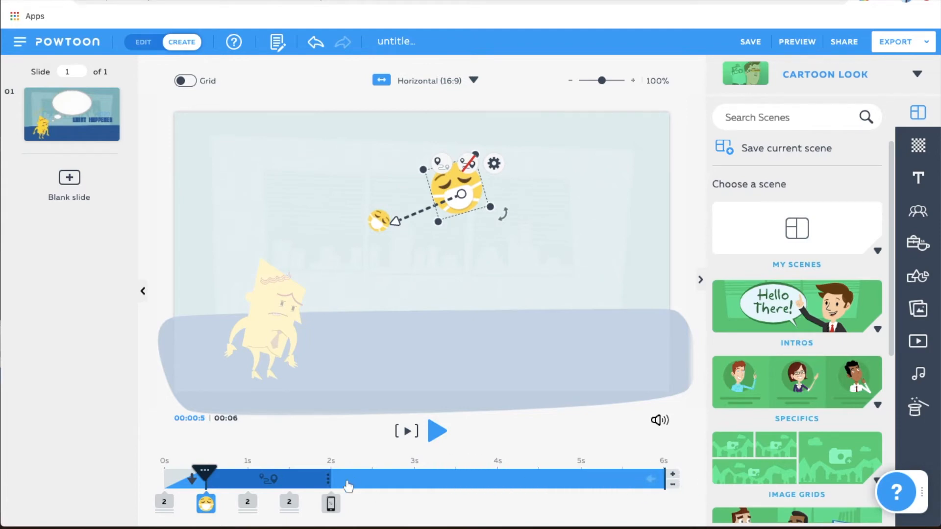
# Extend the phone's display to the end of the slide at 6 s and preview the slide.
pyautogui.click(331, 507)
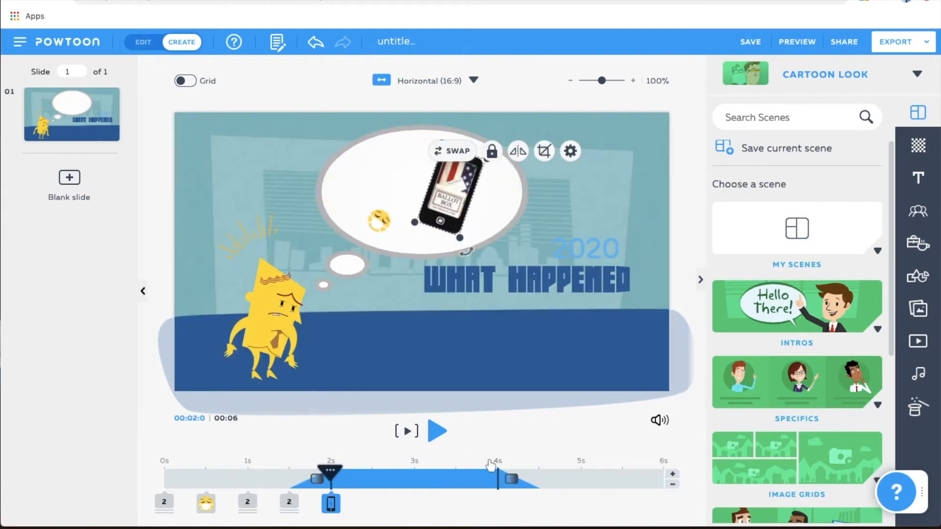
pyautogui.moveTo(500, 475); pyautogui.dragTo(690, 484)
pyautogui.click(521, 439)
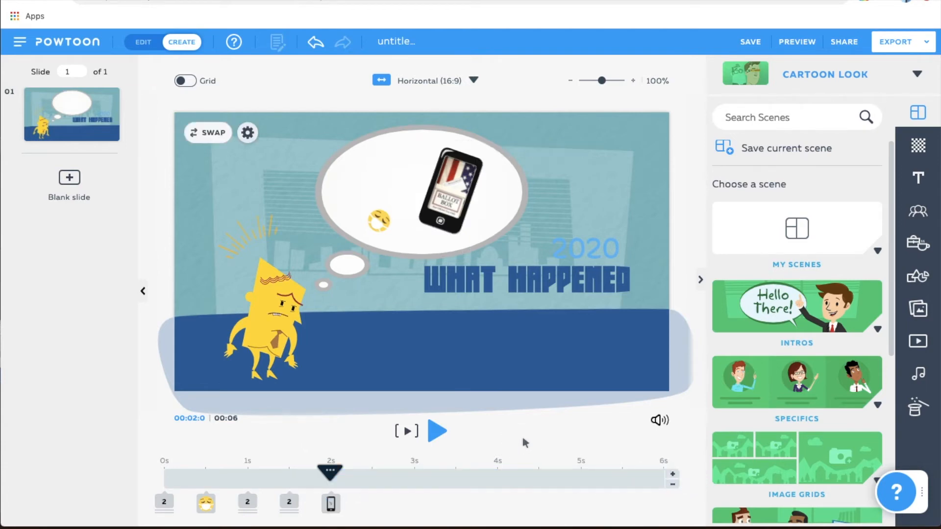
pyautogui.click(408, 431)
# Move the end point of the masked emoji's motion path slightly farther from the phone inside the thought bubble.
pyautogui.click(381, 221)
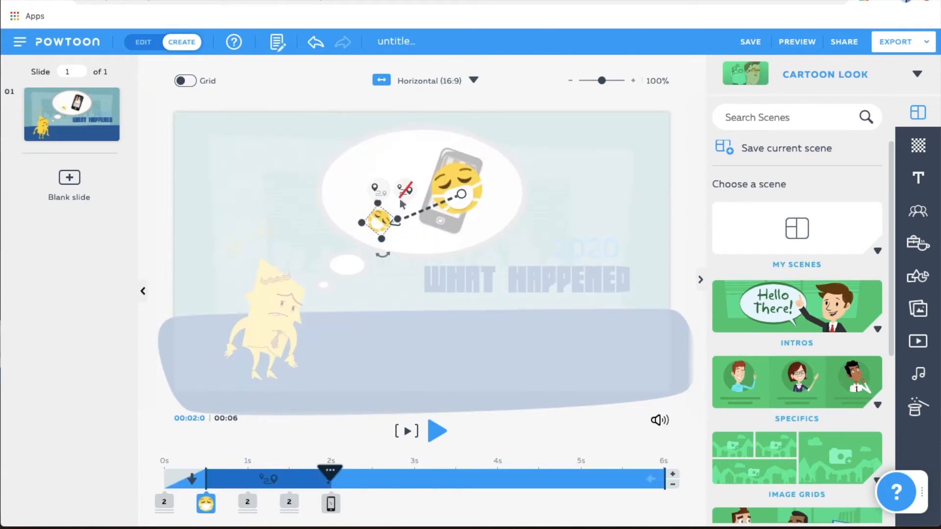
pyautogui.click(385, 221)
pyautogui.rightClick(383, 217)
pyautogui.press('Escape')
pyautogui.moveTo(384, 219); pyautogui.dragTo(369, 213)
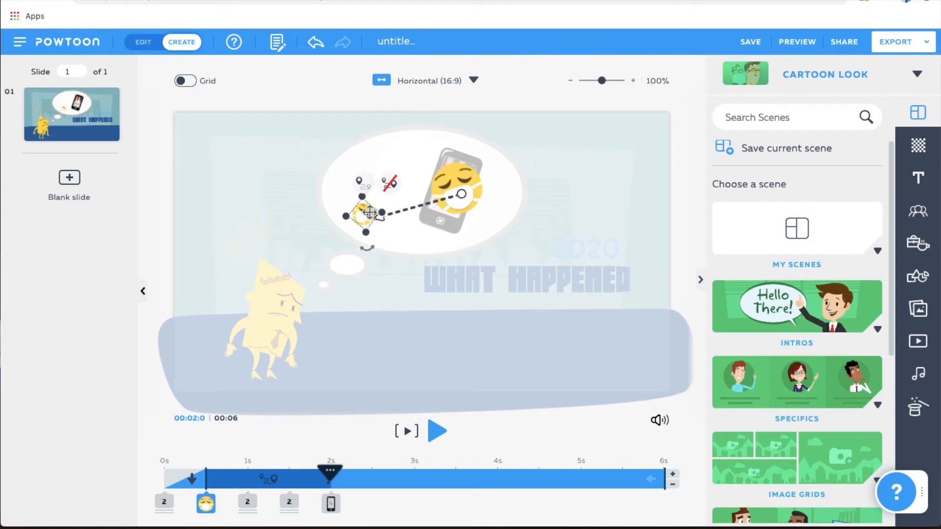
# Review the enter effects available for the masked emoji at its starting point.
pyautogui.click(444, 196)
pyautogui.click(494, 143)
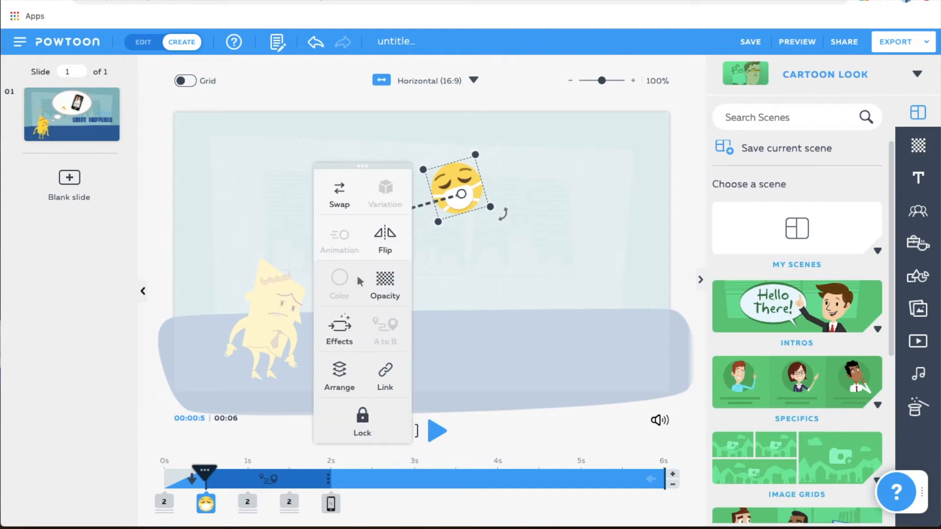
pyautogui.click(345, 335)
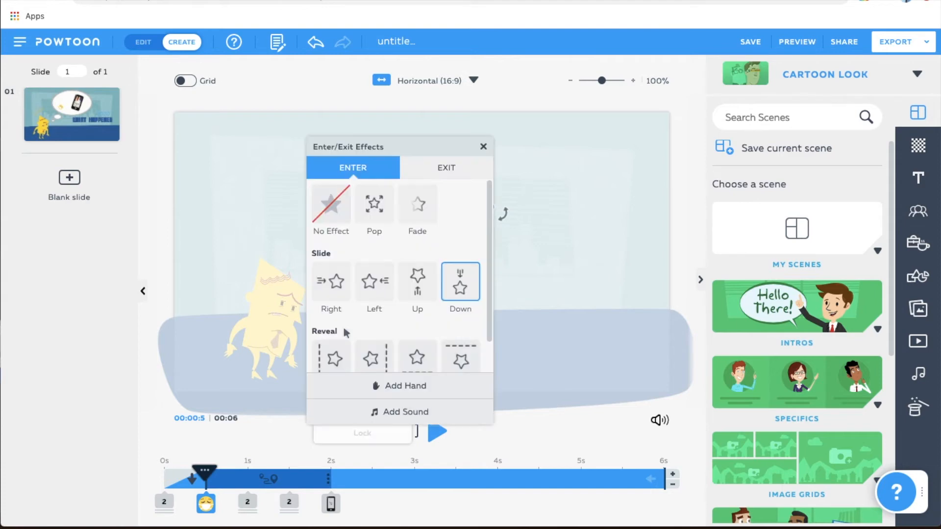
pyautogui.moveTo(493, 203)
pyautogui.mouseDown()
pyautogui.moveTo(487, 317)
pyautogui.moveTo(487, 186)
pyautogui.mouseUp()
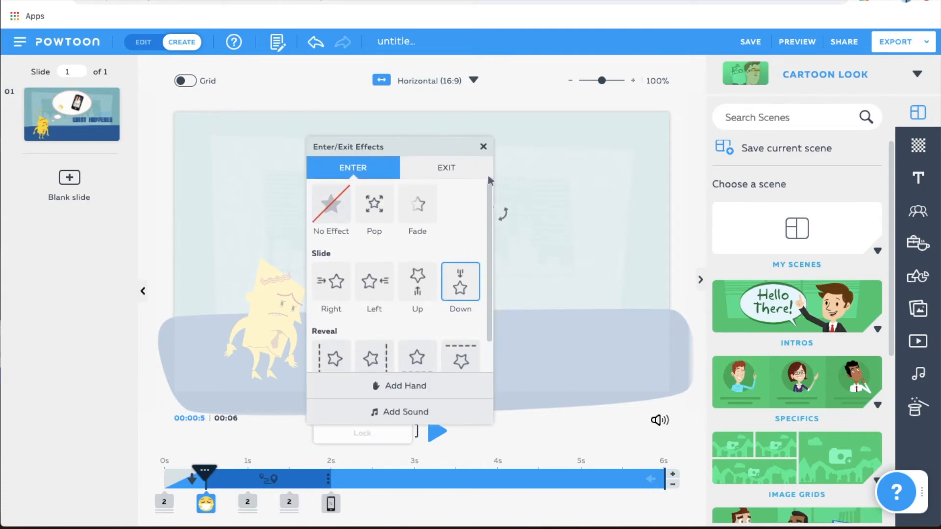
pyautogui.click(483, 147)
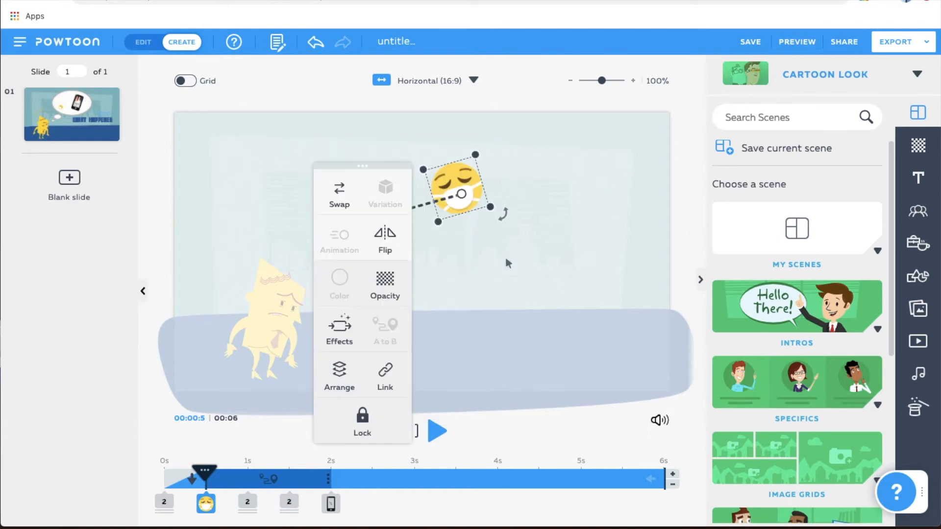
# Add the male Hand 2 to the yellow character's slide-right enter effect.
pyautogui.click(487, 351)
pyautogui.click(196, 325)
pyautogui.click(260, 326)
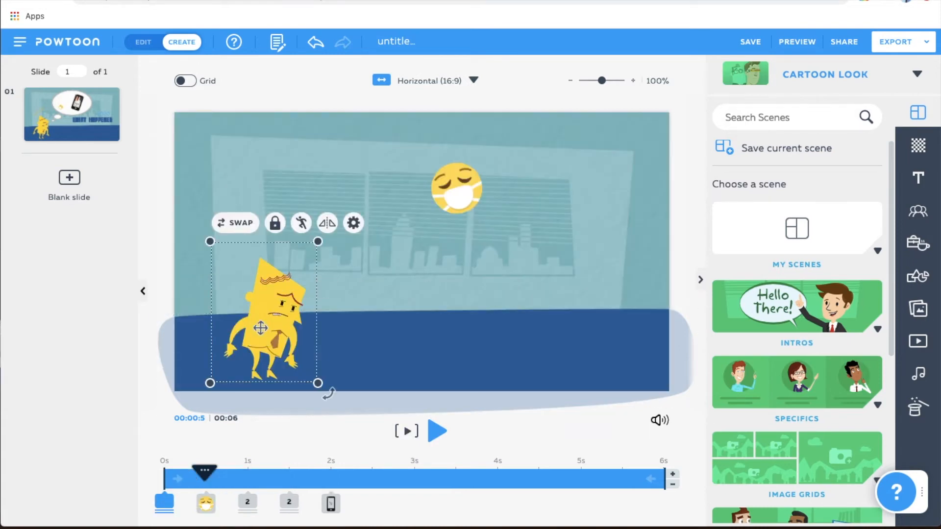
pyautogui.click(353, 224)
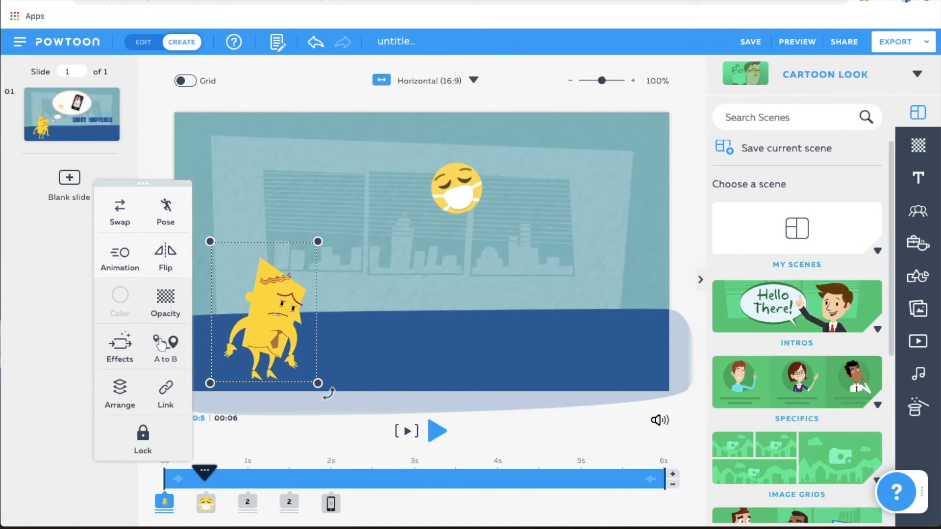
pyautogui.click(117, 349)
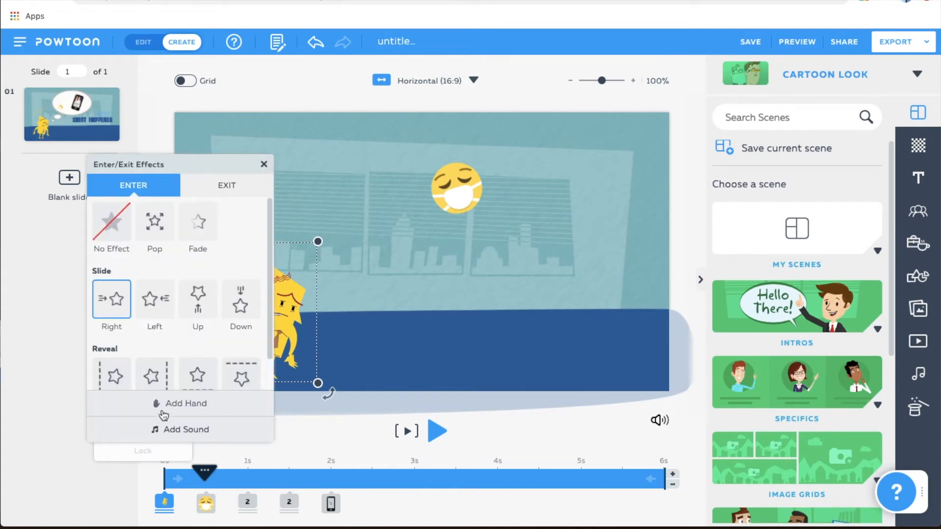
pyautogui.click(188, 406)
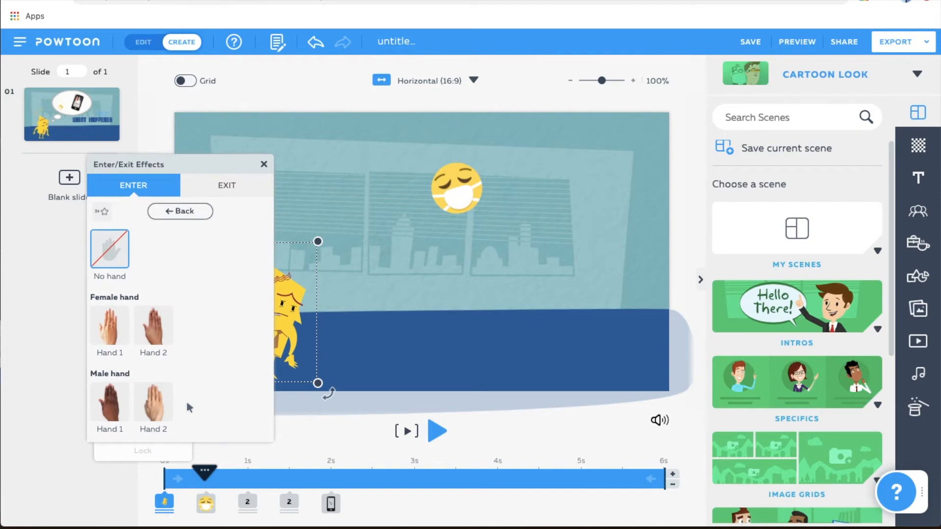
pyautogui.click(154, 412)
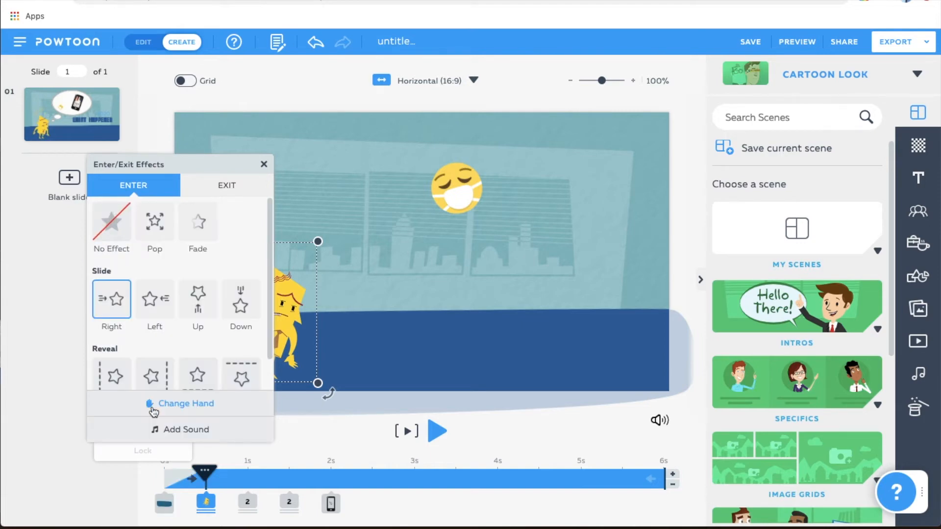
pyautogui.click(319, 421)
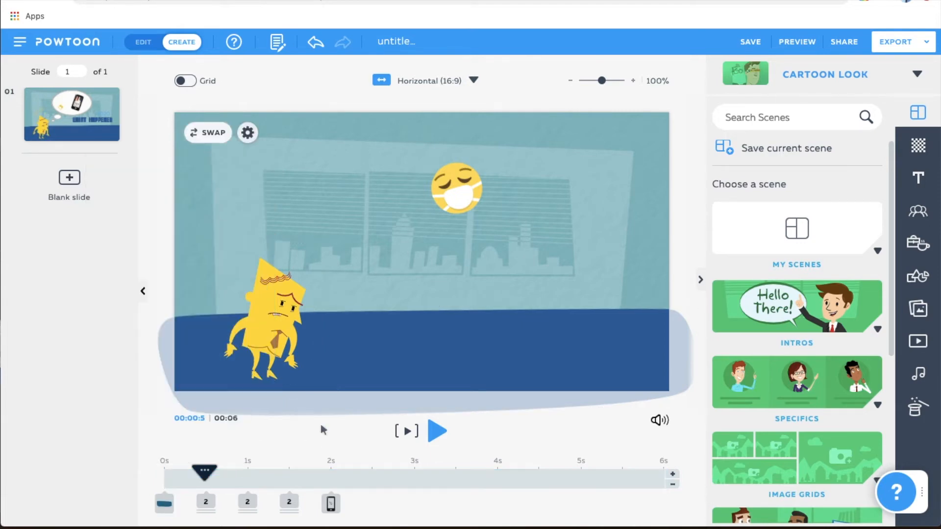
# Delay the two objects starting at 0.5 s so that they start at 1 s and 1.5 s on the timeline.
pyautogui.click(205, 501)
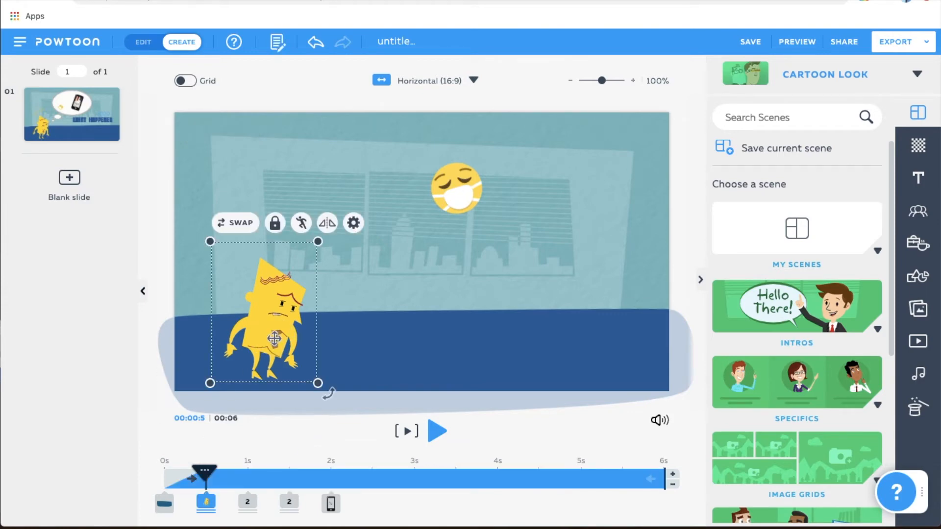
pyautogui.click(228, 484)
pyautogui.moveTo(207, 483); pyautogui.dragTo(228, 481)
# Move the phone's start to 2.5 s on the timeline and preview the slide.
pyautogui.click(357, 483)
pyautogui.moveTo(336, 504); pyautogui.dragTo(372, 504)
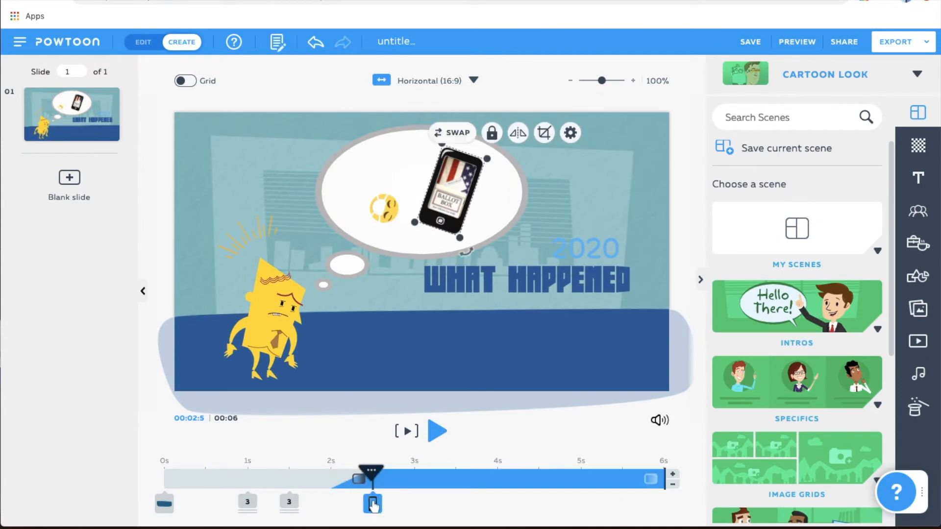
pyautogui.click(166, 430)
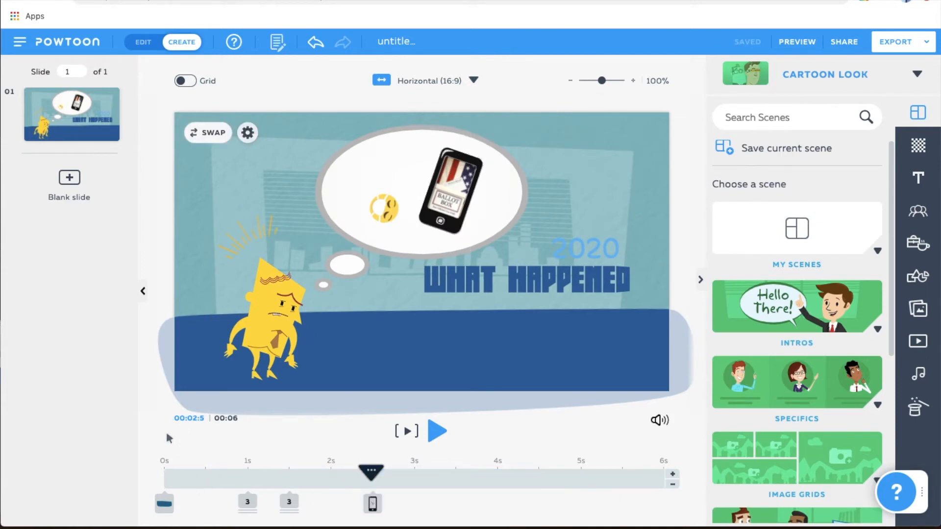
pyautogui.click(406, 431)
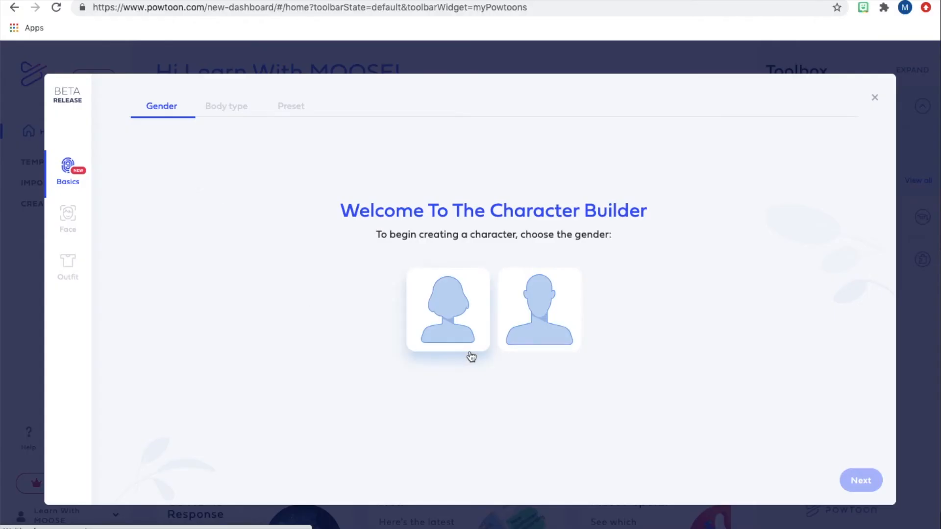
# Begin a female character in the Character Builder with the first body type and the curly blue-haired preset in a pink top.
pyautogui.click(442, 304)
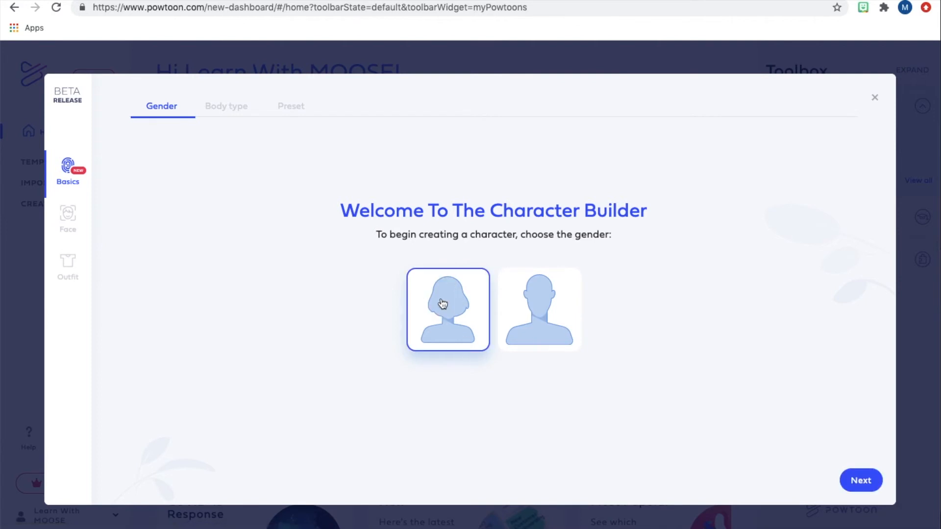
pyautogui.click(861, 480)
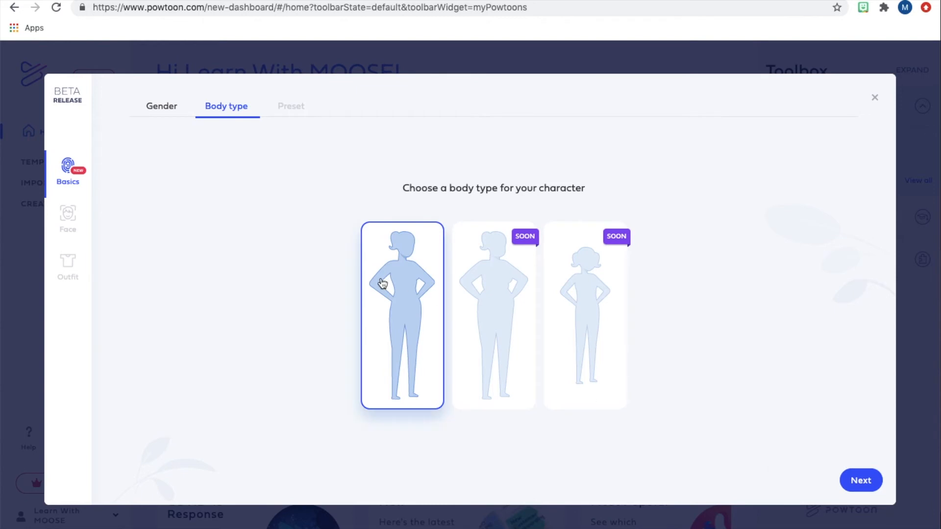
pyautogui.click(861, 480)
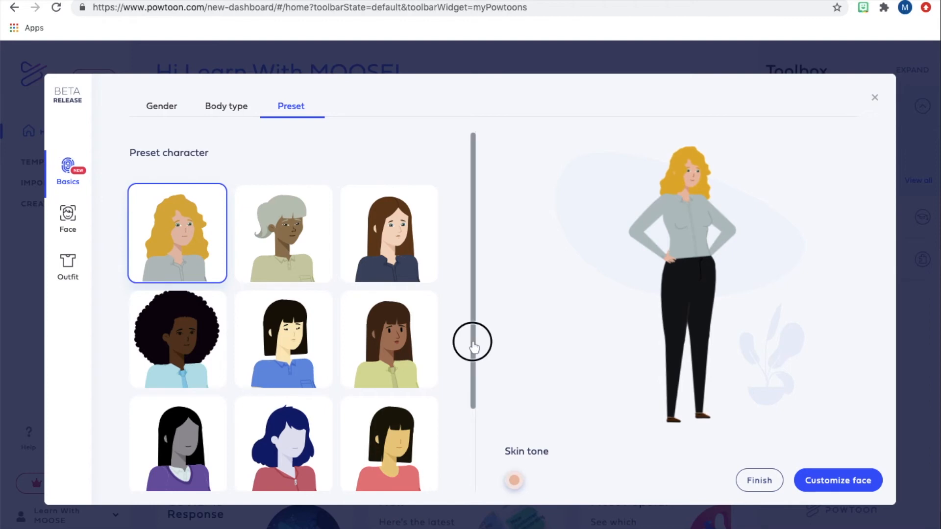
pyautogui.moveTo(479, 336); pyautogui.dragTo(464, 451)
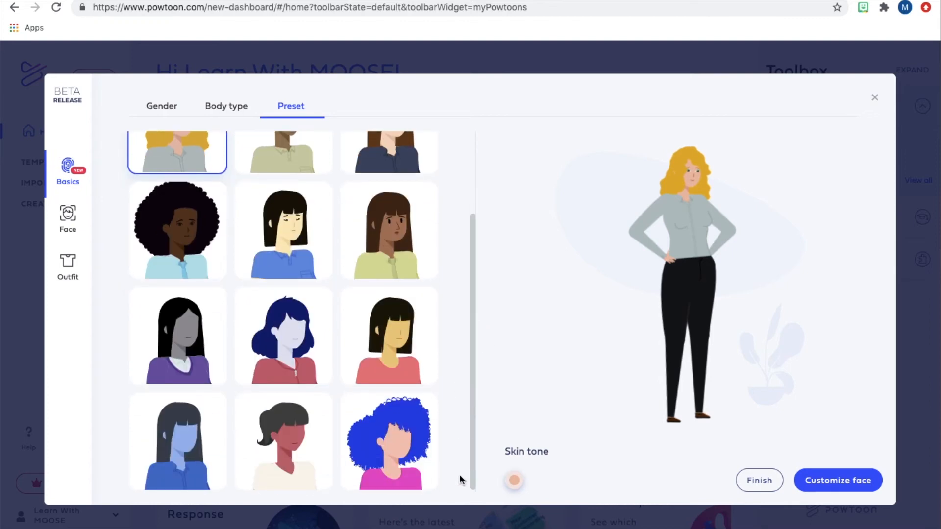
pyautogui.click(376, 428)
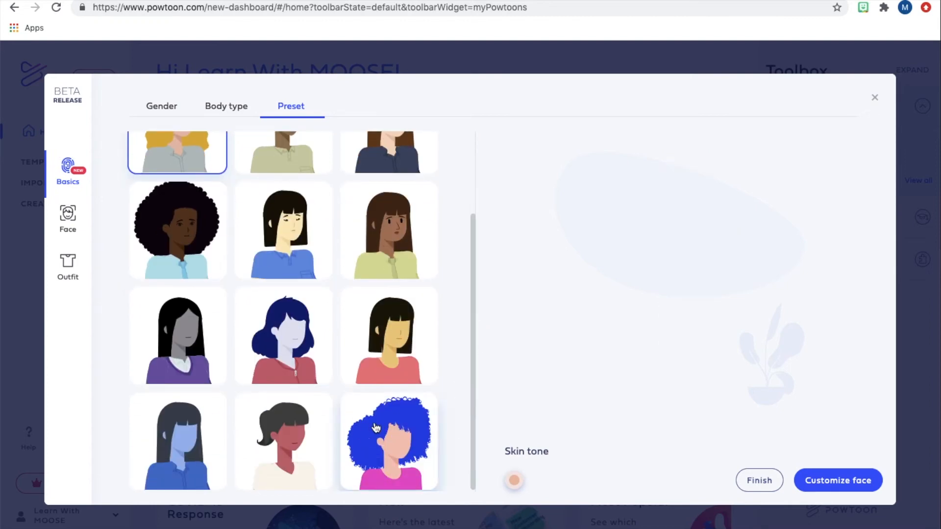
# Give the character's face the fifth head shape and review the hair, eye, nose and mouth options.
pyautogui.click(835, 482)
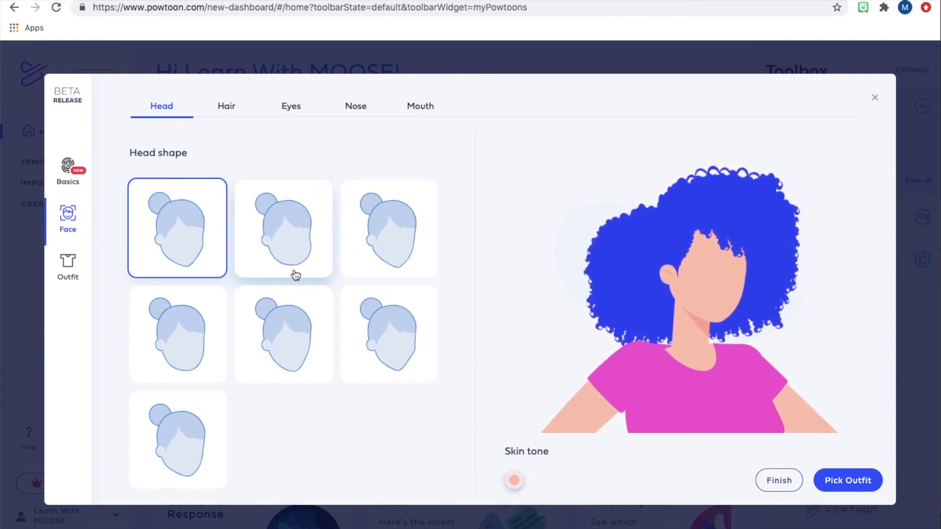
pyautogui.click(292, 333)
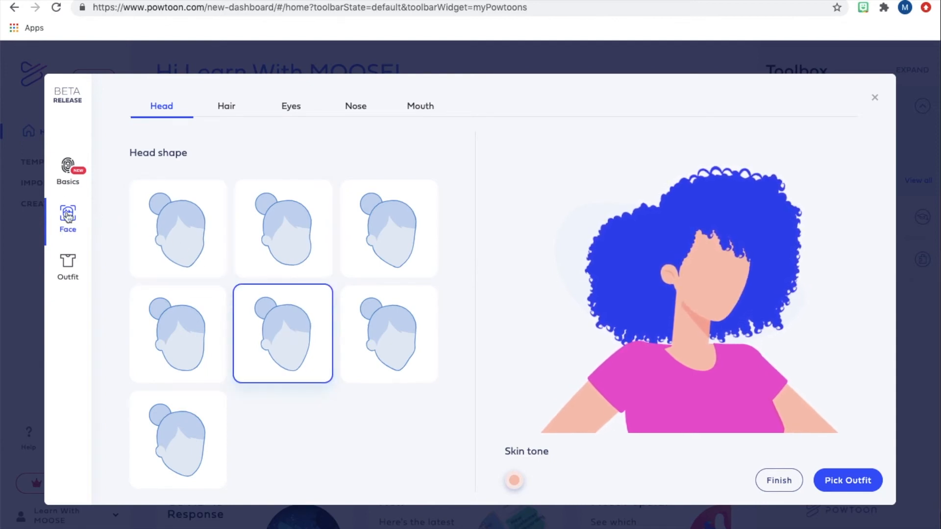
pyautogui.click(222, 117)
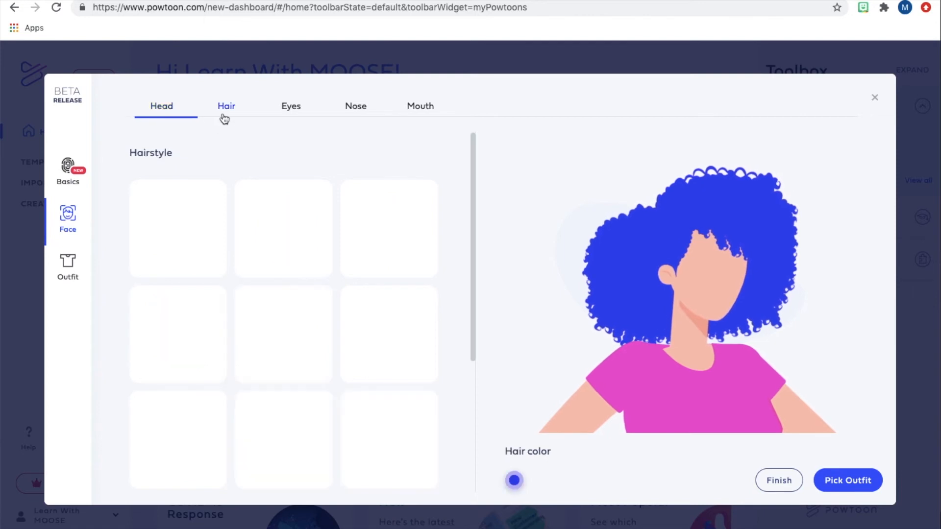
pyautogui.click(288, 109)
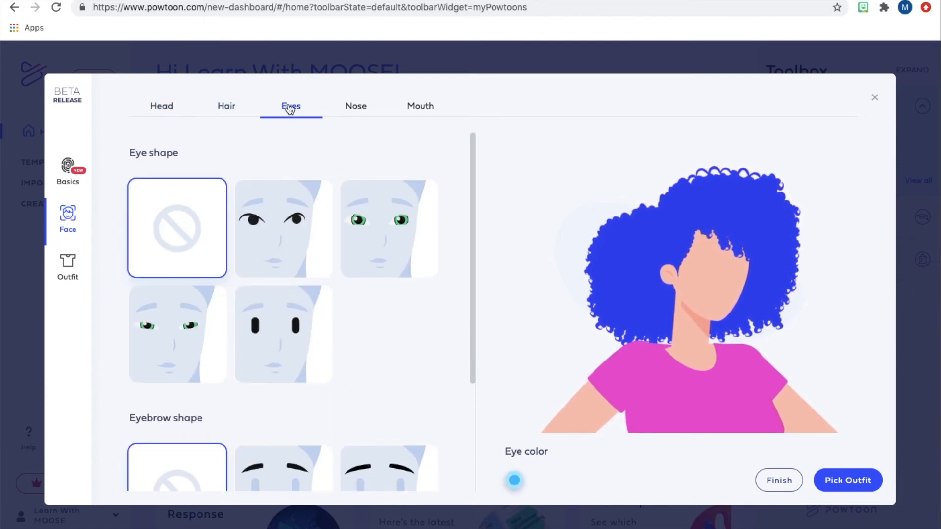
pyautogui.moveTo(475, 248); pyautogui.dragTo(481, 100)
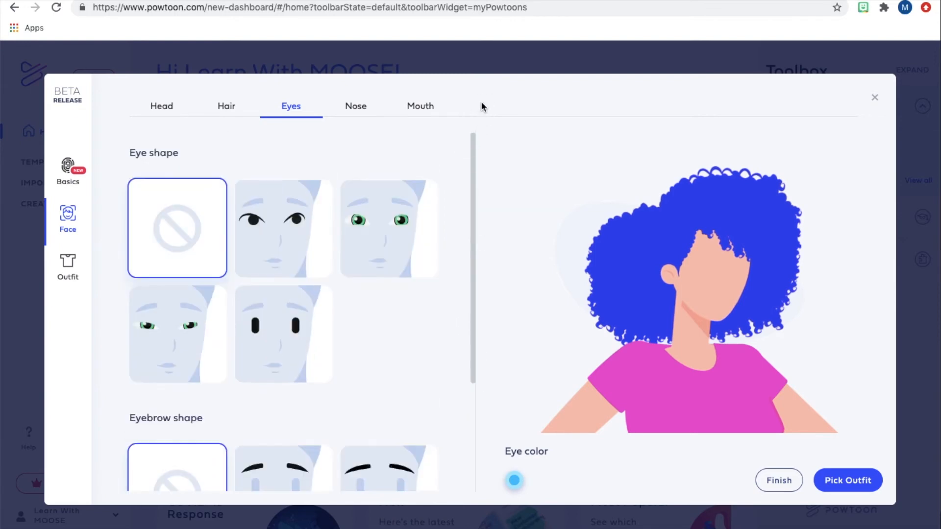
pyautogui.click(359, 107)
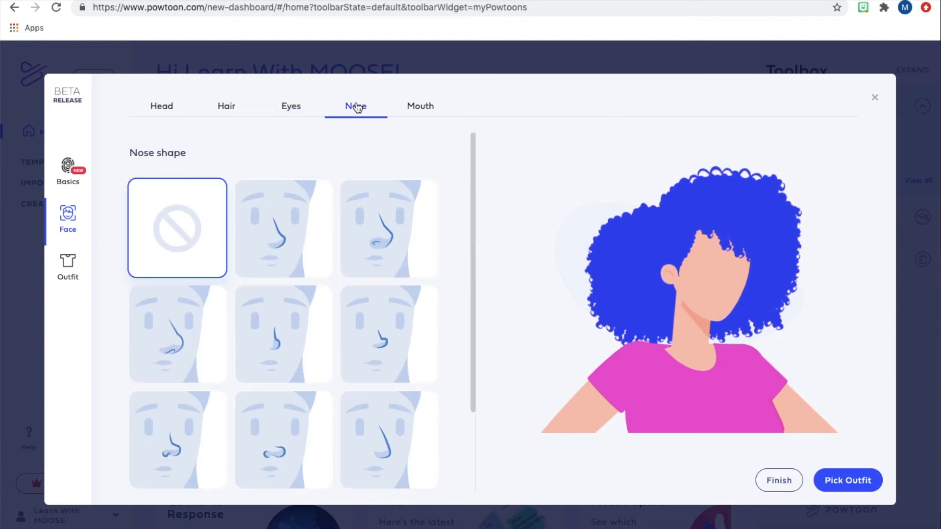
pyautogui.click(430, 109)
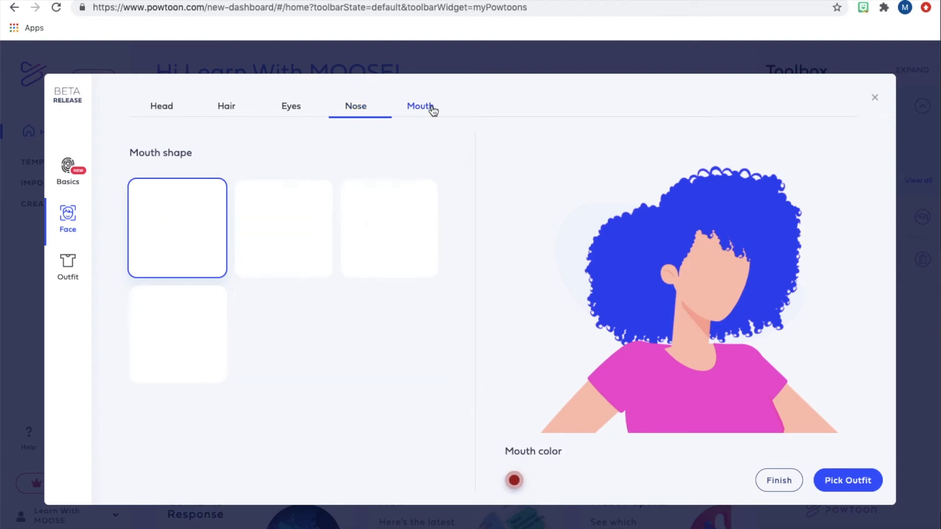
# Dress the character in the white double-breasted chef's jacket with red cuffs from the mid layer tops.
pyautogui.click(67, 274)
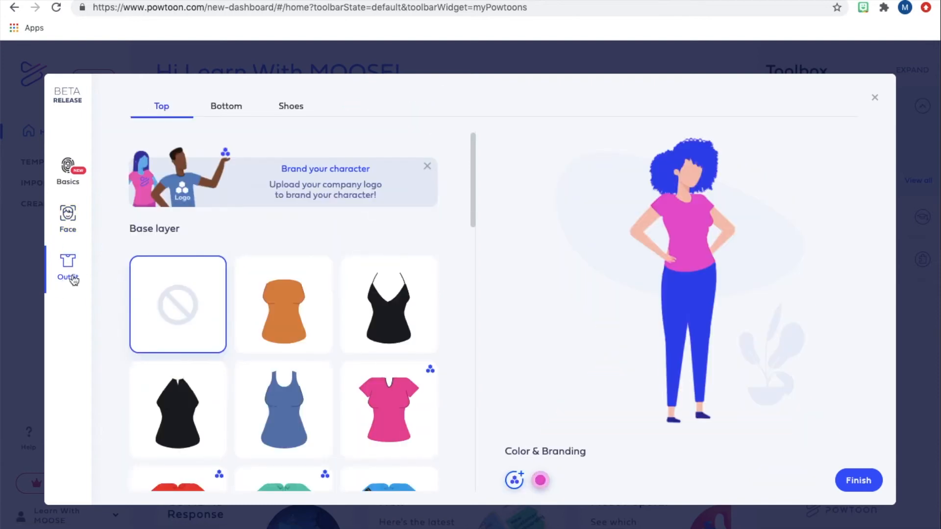
pyautogui.moveTo(475, 210); pyautogui.dragTo(274, 399)
pyautogui.click(165, 431)
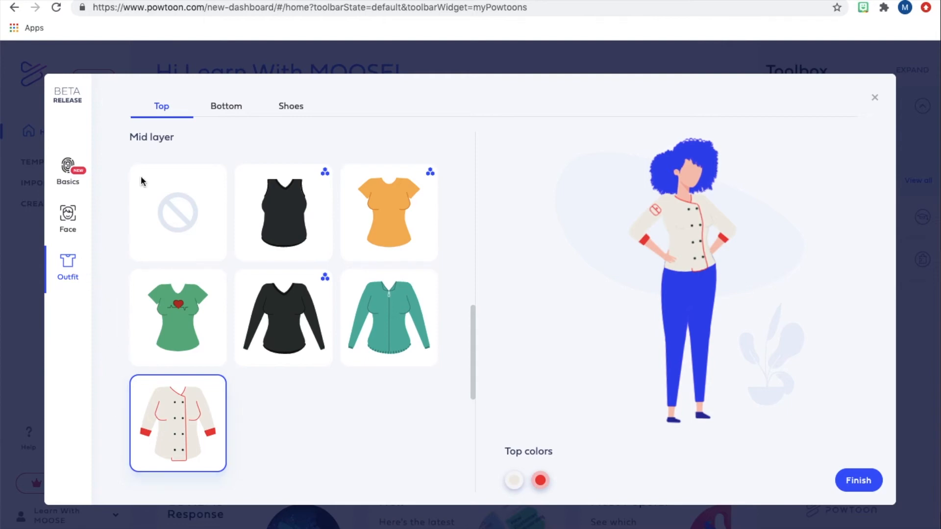
# Put the teal long pants style on the character and color the pants black.
pyautogui.click(222, 107)
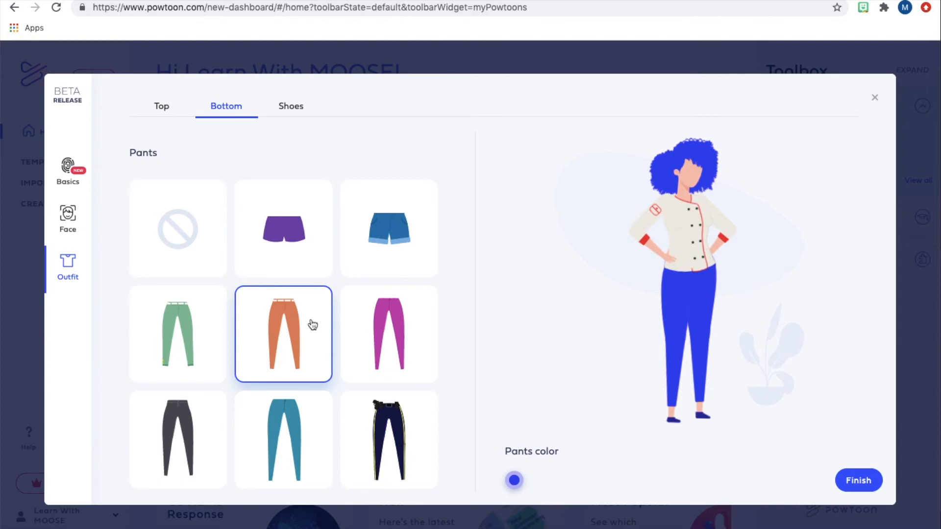
pyautogui.click(291, 426)
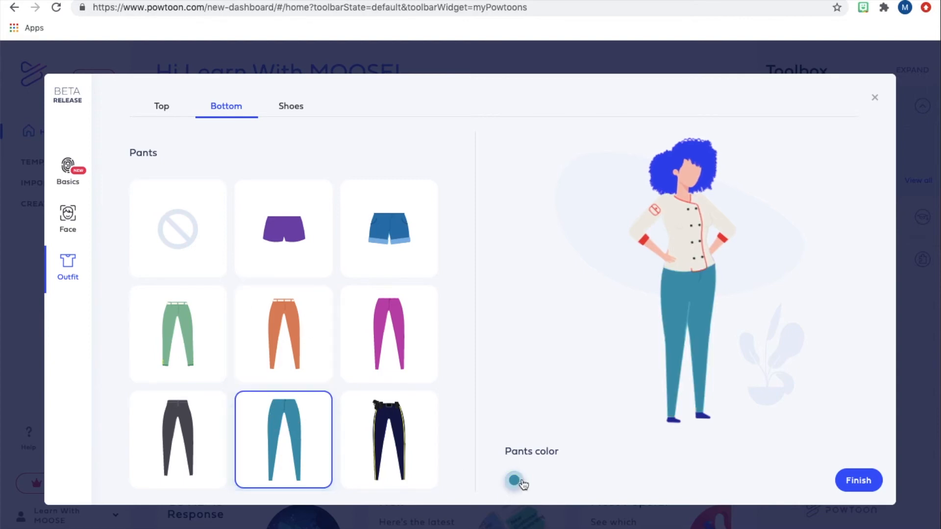
pyautogui.click(515, 482)
pyautogui.click(557, 349)
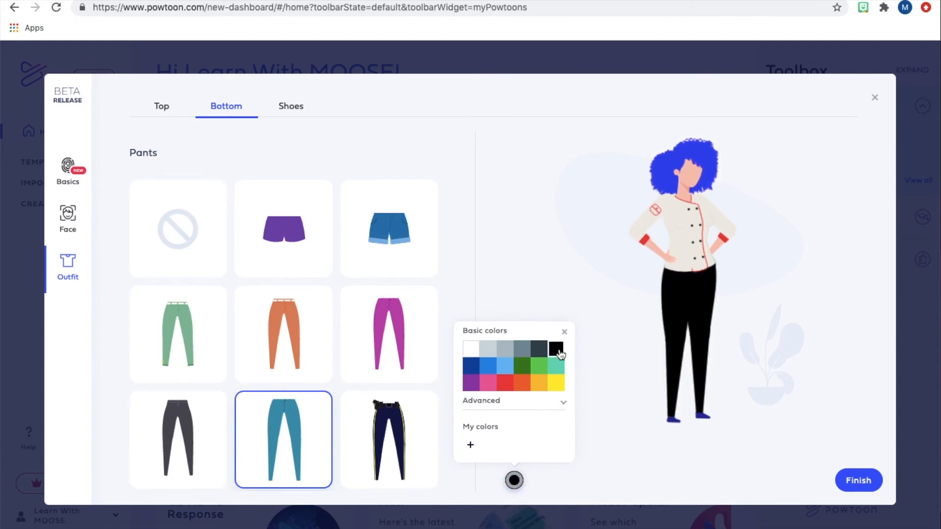
# Color the character's flat shoes black.
pyautogui.click(294, 109)
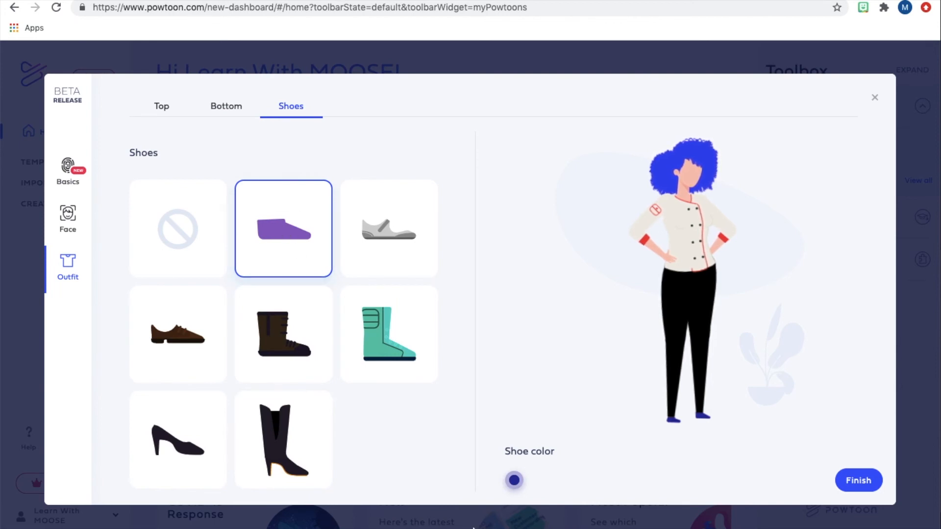
pyautogui.click(514, 481)
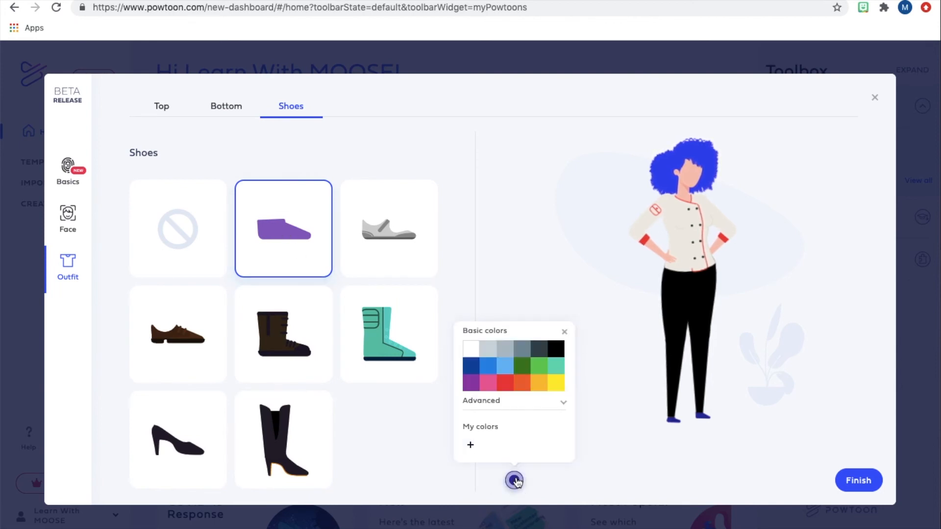
pyautogui.click(561, 350)
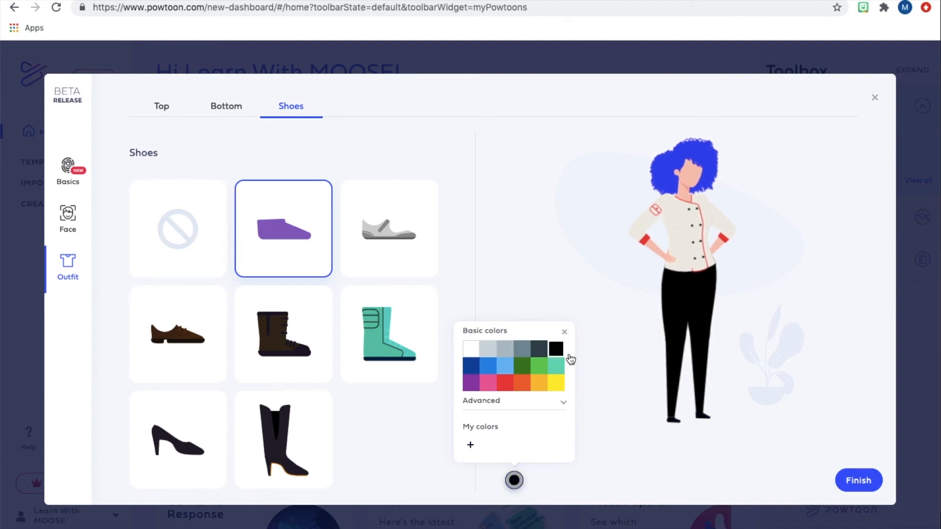
# Finish the character, name it Chef and save it.
pyautogui.click(858, 483)
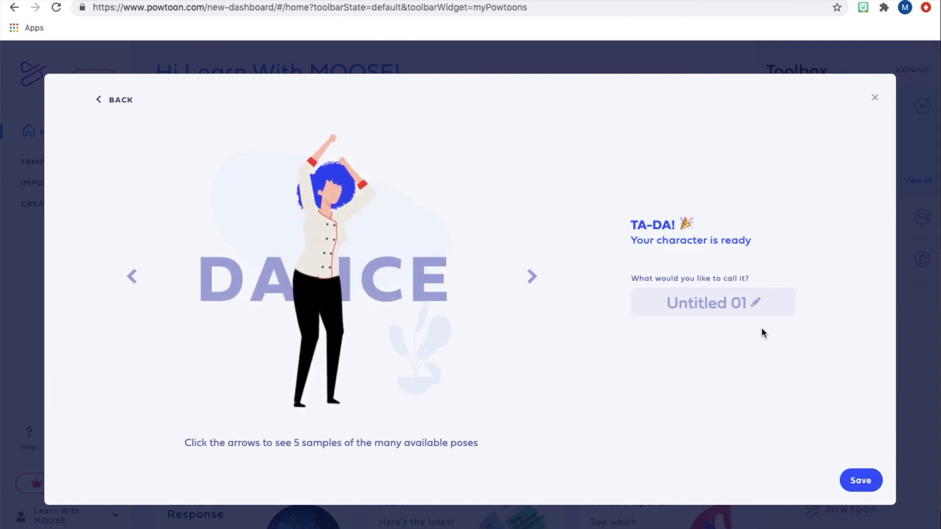
pyautogui.click(713, 306)
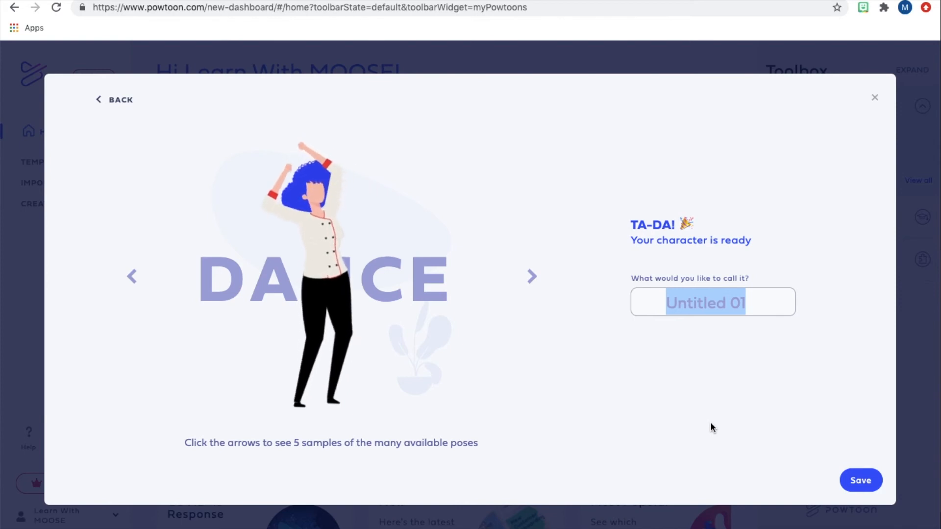
pyautogui.write('C')
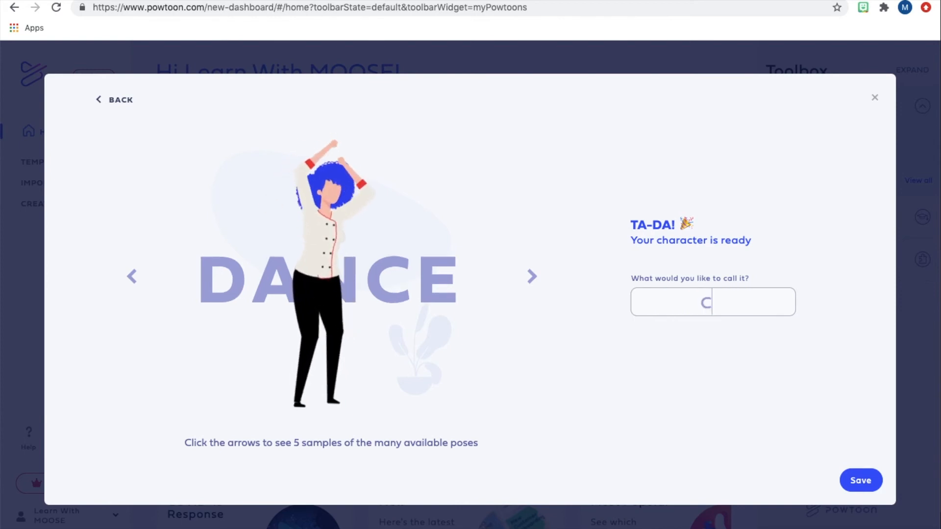
pyautogui.write('hef')
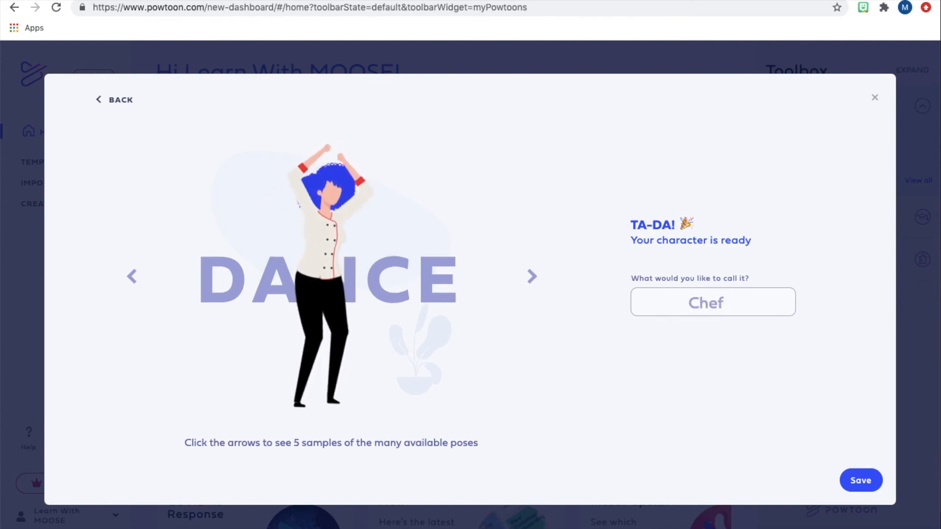
pyautogui.click(857, 483)
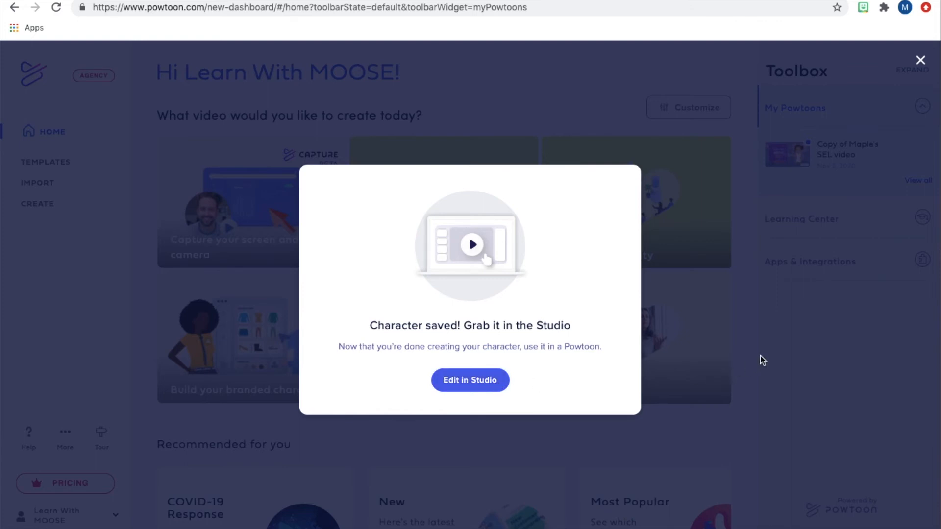
# Open the saved chef character in the Studio and give it the seated Thinking pose.
pyautogui.click(447, 385)
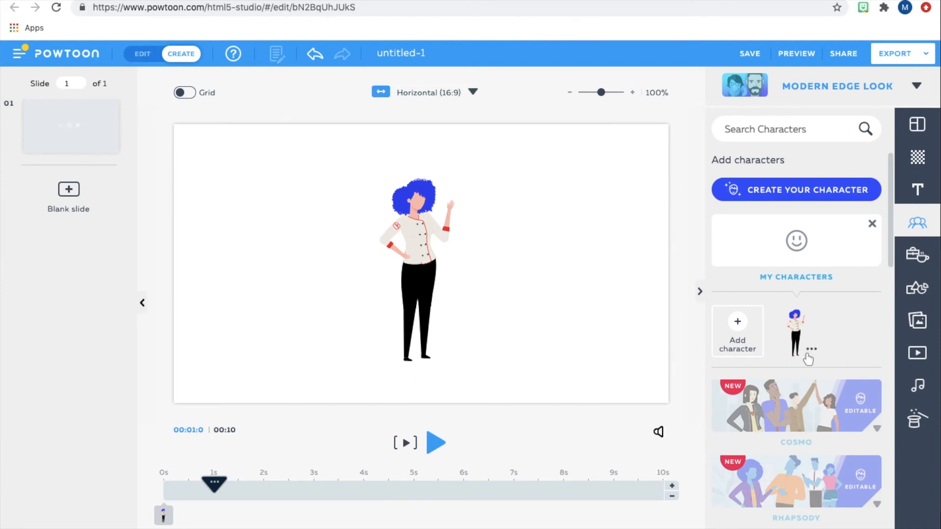
pyautogui.click(419, 247)
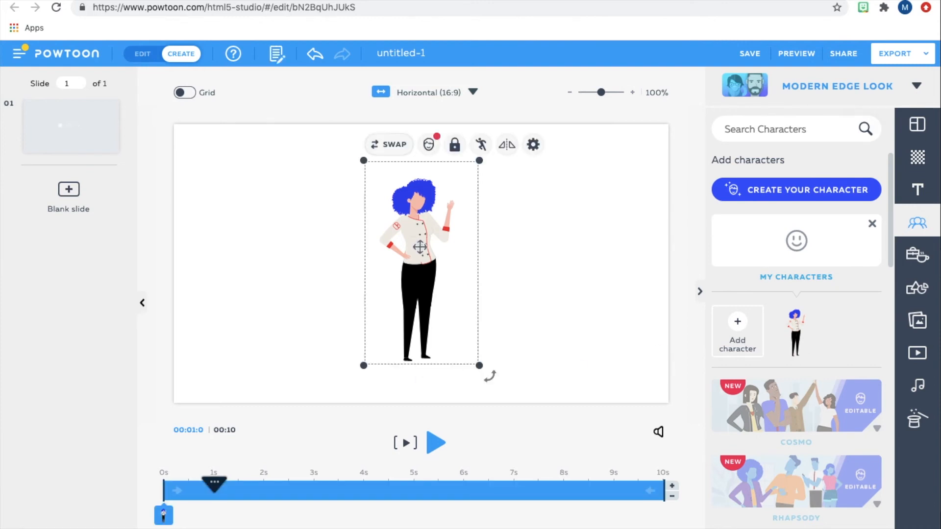
pyautogui.click(482, 145)
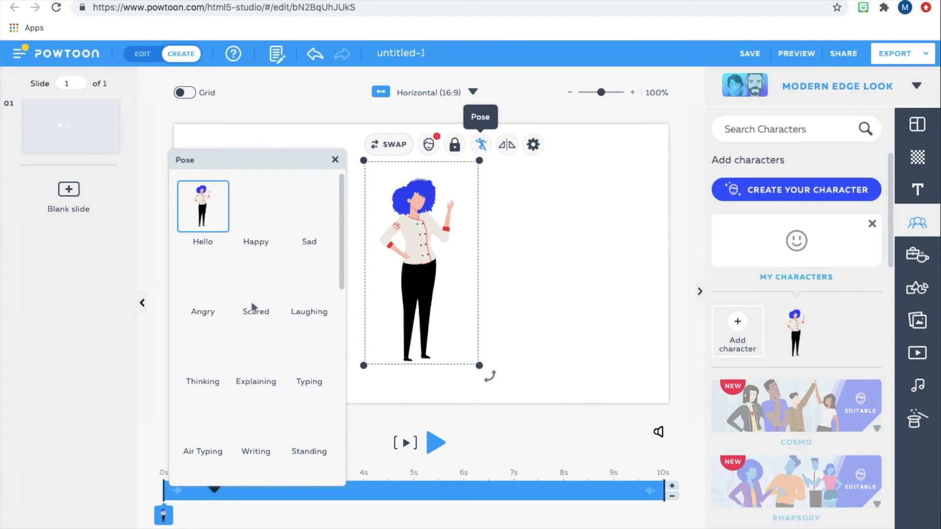
pyautogui.click(316, 285)
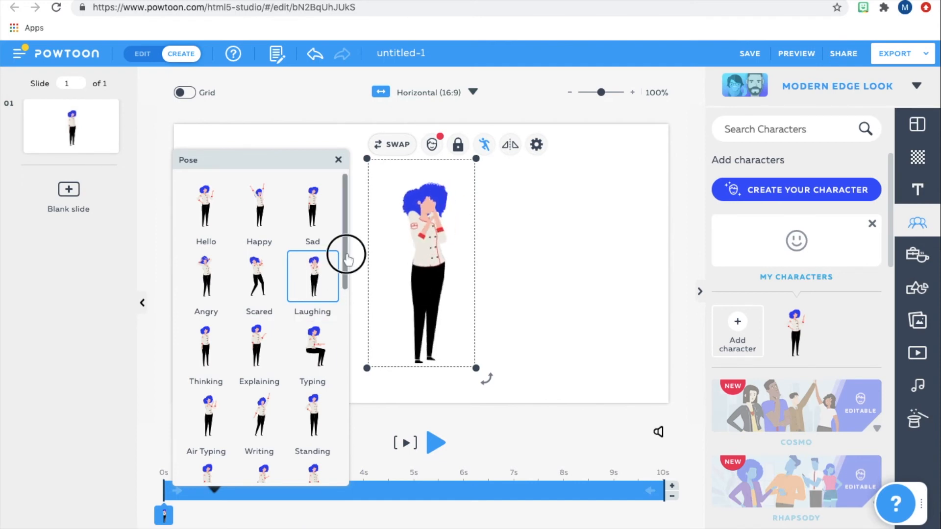
pyautogui.moveTo(346, 252); pyautogui.dragTo(335, 349)
pyautogui.scroll(-5, 335, 349)
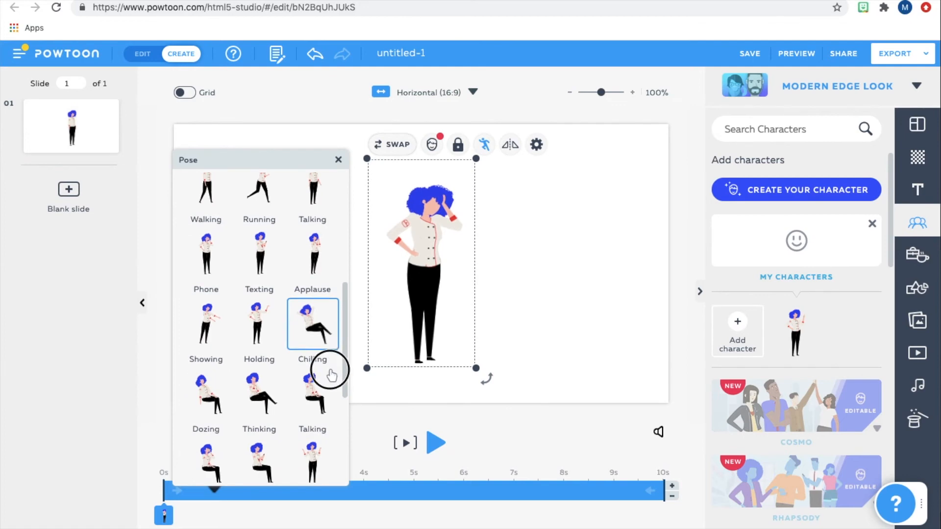
pyautogui.scroll(-1, 329, 381)
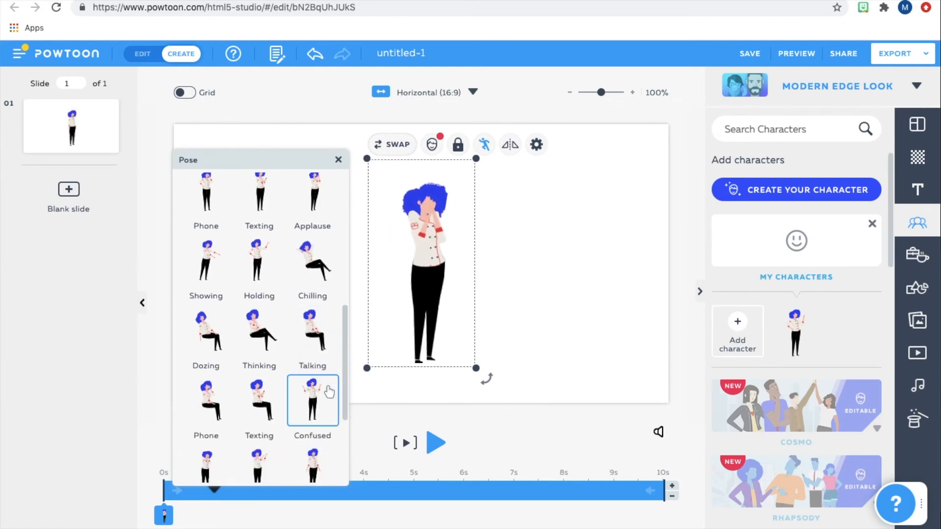
pyautogui.click(249, 331)
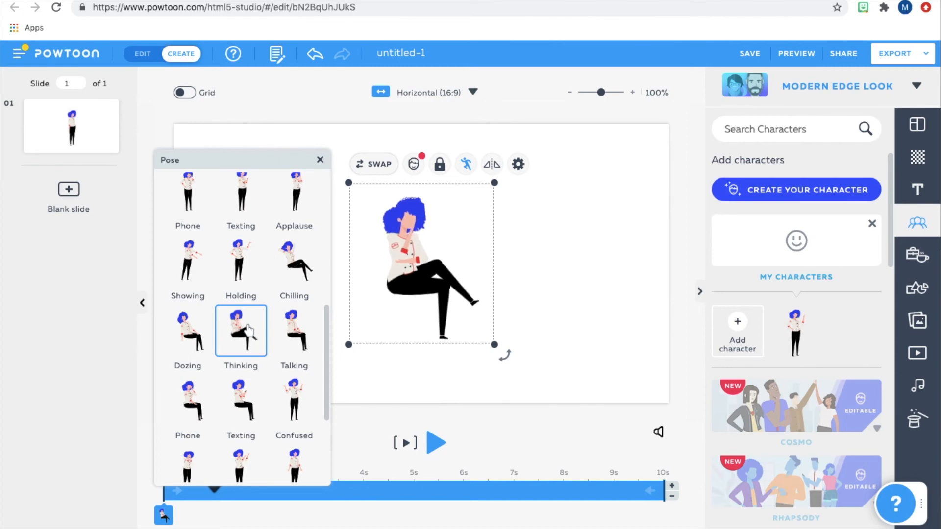
pyautogui.click(571, 275)
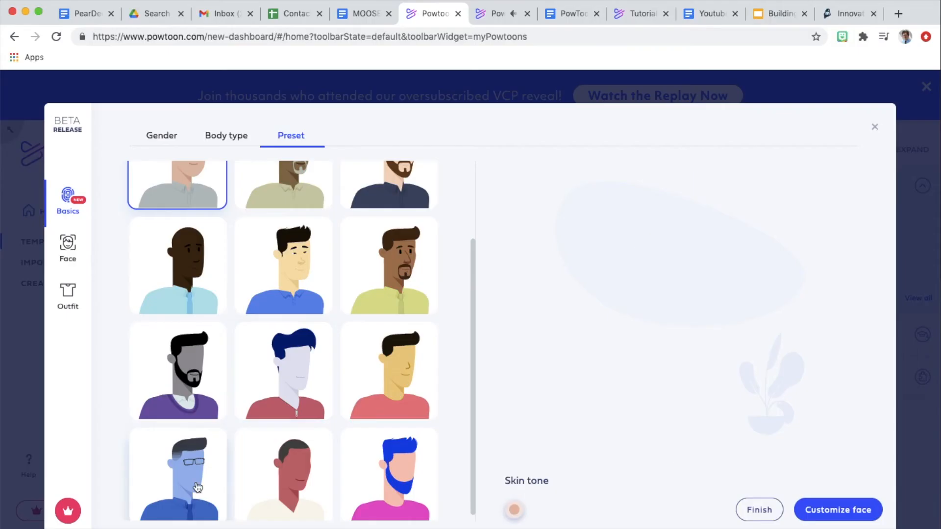
# Start the next custom character from the male preset with glasses and color its skin green.
pyautogui.click(197, 486)
pyautogui.click(514, 510)
pyautogui.click(544, 410)
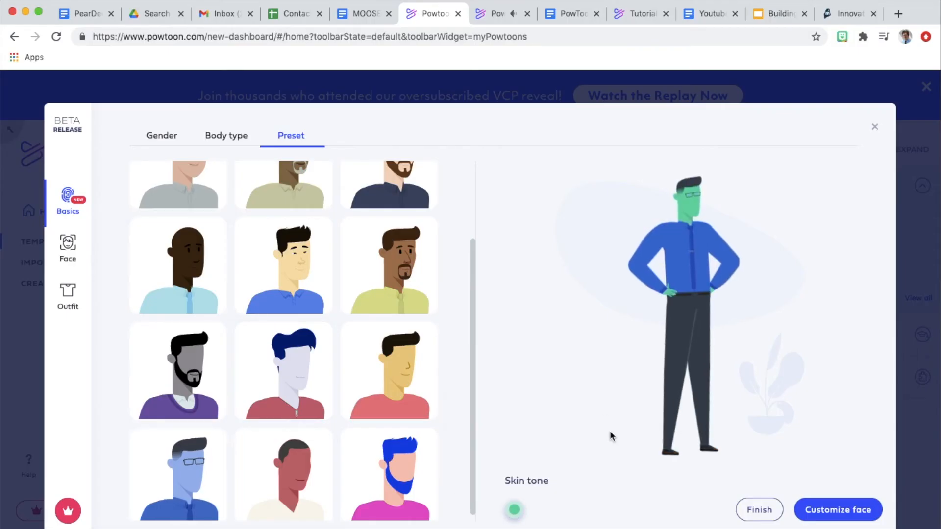
# Customize the green character's face, keeping the glasses and no mouth, and give him wavy black hair.
pyautogui.click(821, 514)
pyautogui.click(291, 136)
pyautogui.scroll(-3, 195, 216)
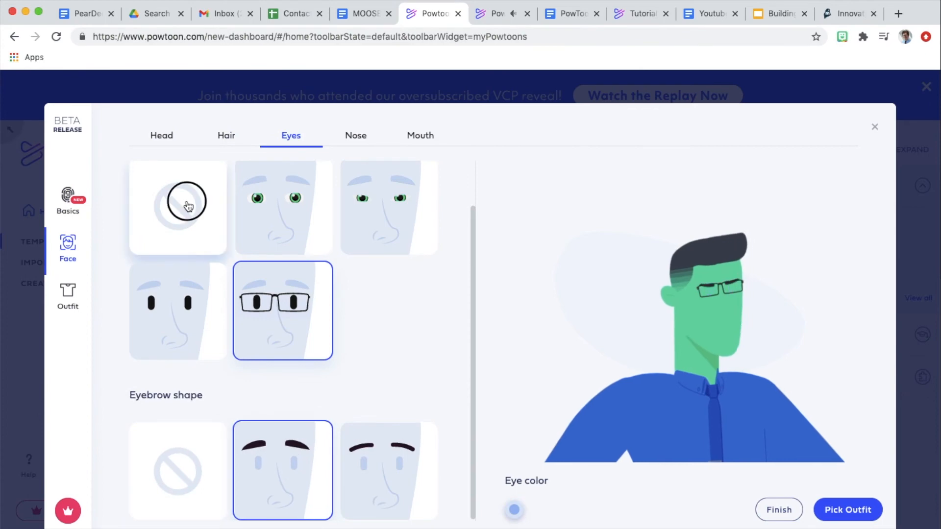
pyautogui.click(514, 509)
pyautogui.click(356, 135)
pyautogui.click(421, 135)
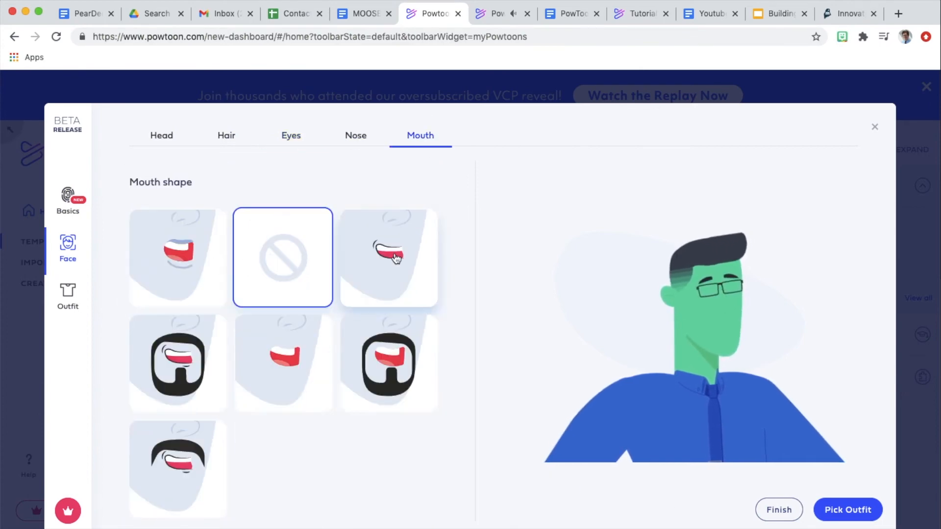
pyautogui.click(226, 136)
pyautogui.scroll(-3, 181, 302)
pyautogui.click(182, 302)
# Dress the character in the white astronaut suit top, matching space pants and grey space boots.
pyautogui.click(847, 509)
pyautogui.moveTo(474, 220); pyautogui.dragTo(498, 502)
pyautogui.click(177, 471)
pyautogui.click(226, 135)
pyautogui.click(388, 468)
pyautogui.click(291, 135)
pyautogui.click(388, 364)
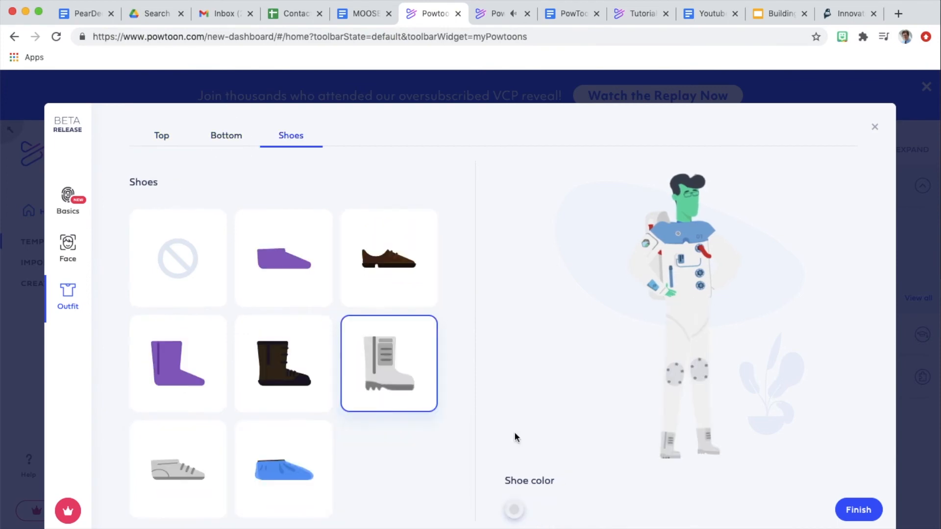
# Recolor the astronaut's space boots in a darker grey.
pyautogui.click(514, 509)
pyautogui.click(556, 412)
pyautogui.click(470, 382)
# Finish the astronaut character, preview its Selfie pose and save it.
pyautogui.click(848, 510)
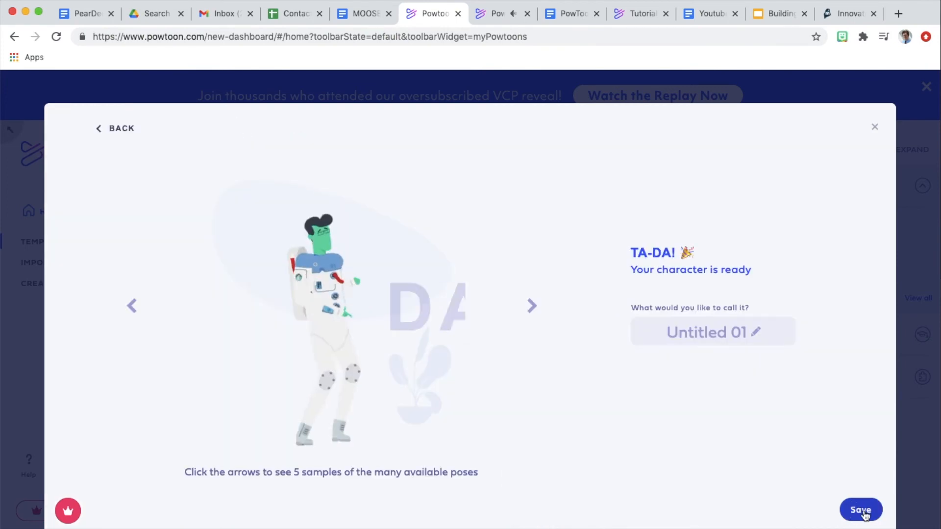
pyautogui.click(532, 306)
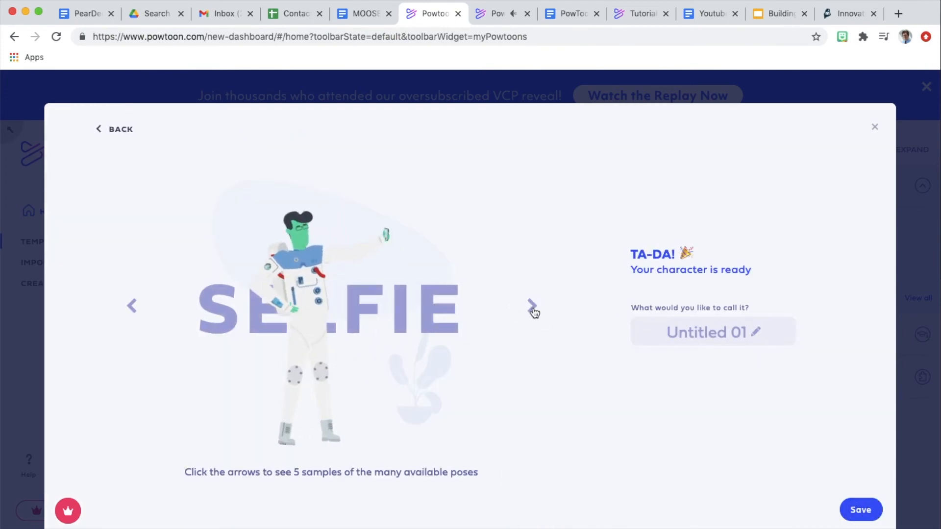
pyautogui.click(860, 509)
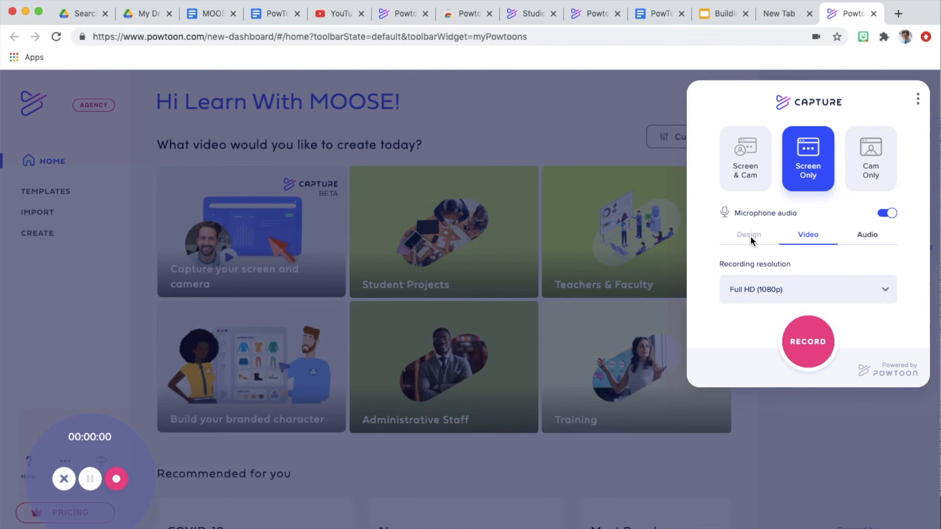
# Record the Powtoon browser tab with Powtoon Capture in Screen Only mode, and stop sharing the tab.
pyautogui.click(810, 351)
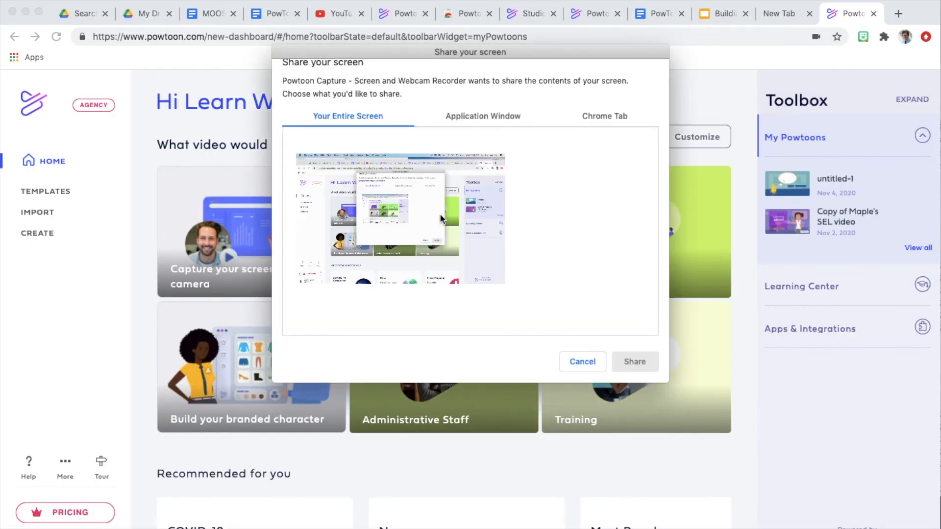
pyautogui.click(480, 120)
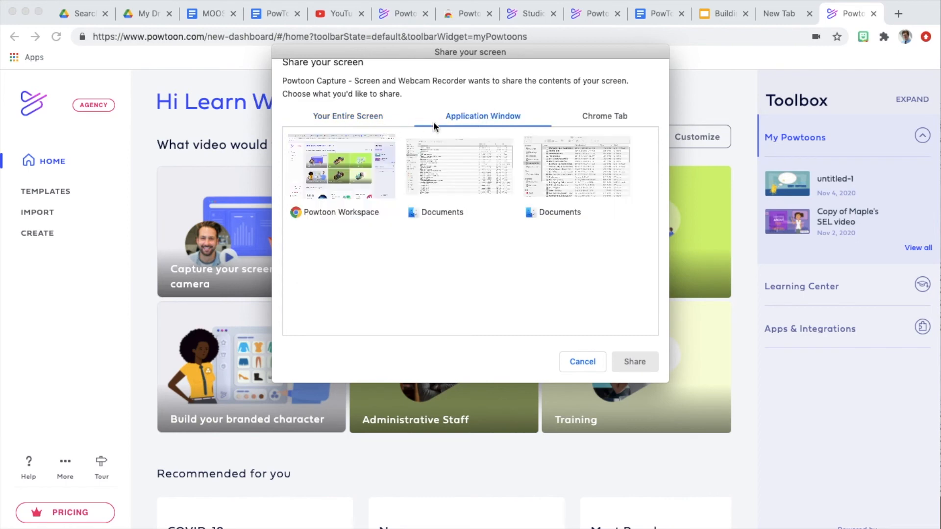
pyautogui.click(604, 116)
pyautogui.click(632, 361)
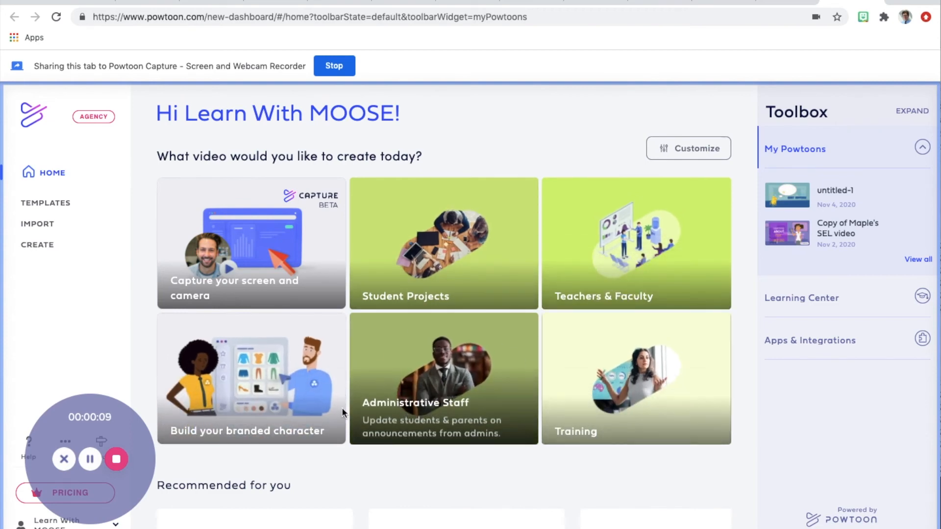
pyautogui.click(336, 70)
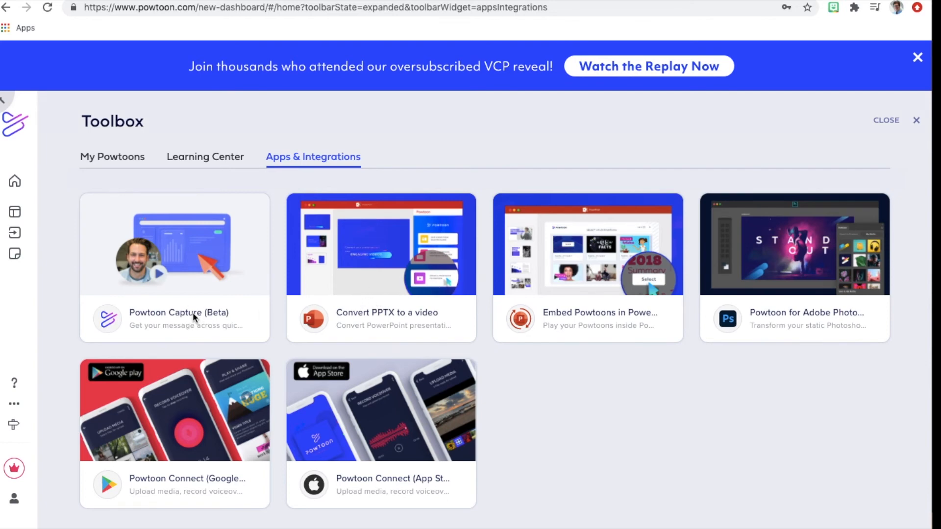
# View the Powtoon Capture introduction from Apps & Integrations, close it and look at the Powtoon Connect app.
pyautogui.click(197, 235)
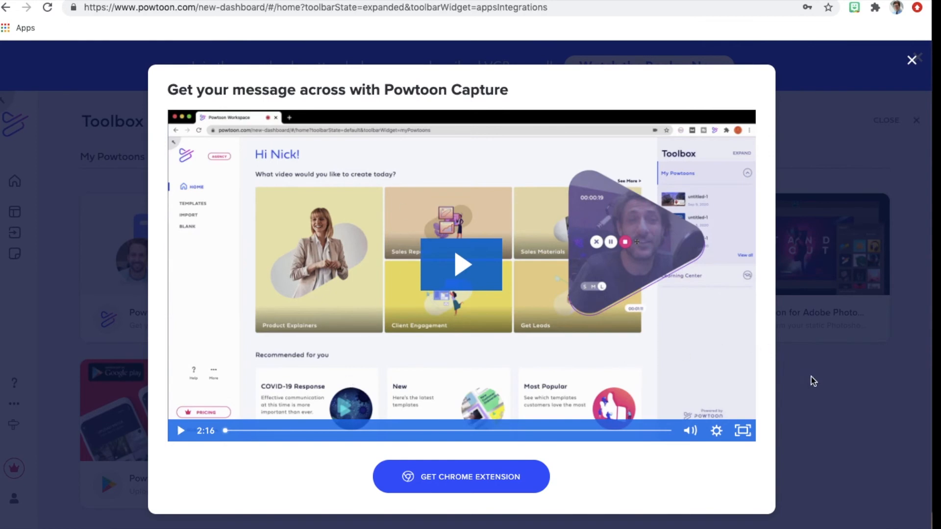
pyautogui.click(794, 416)
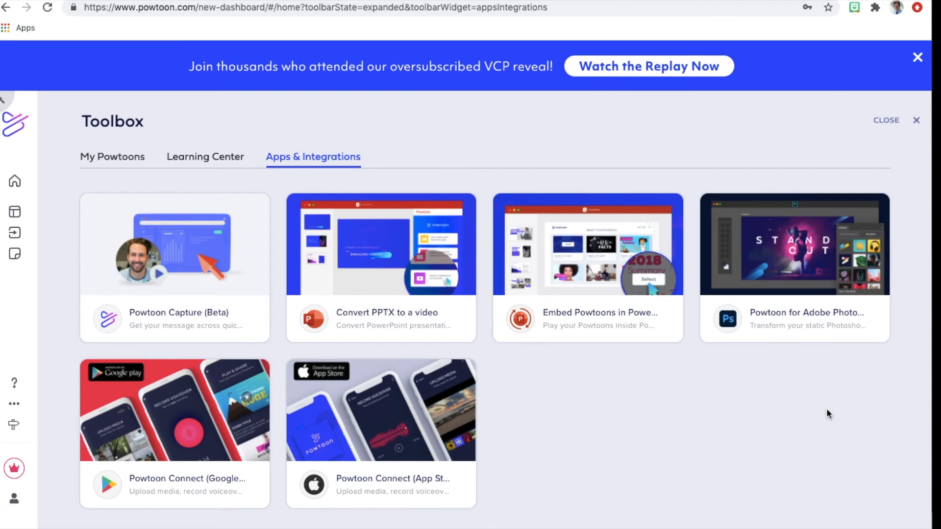
pyautogui.moveTo(361, 480)
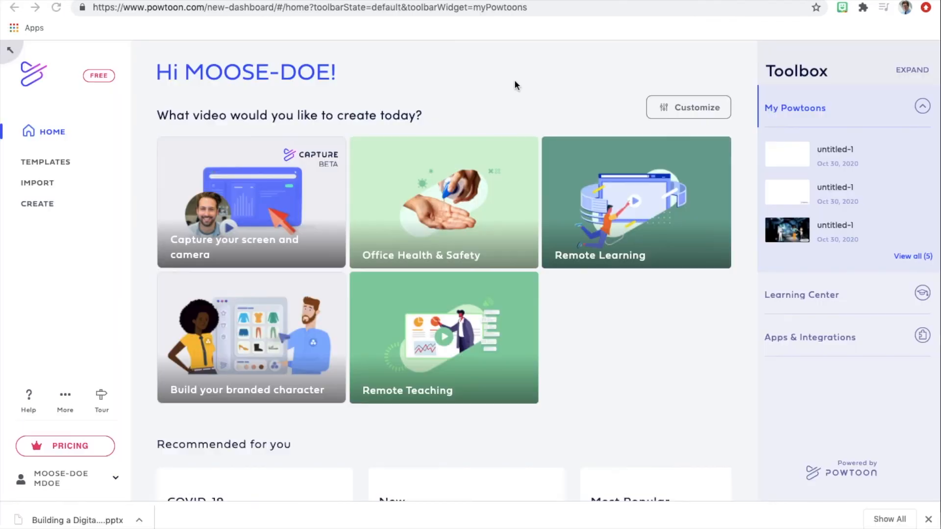
# Switch to the classic workspace, import the Building a Digital Toolbox PowerPoint and open the converted Powtoon for editing.
pyautogui.click(12, 50)
pyautogui.click(426, 365)
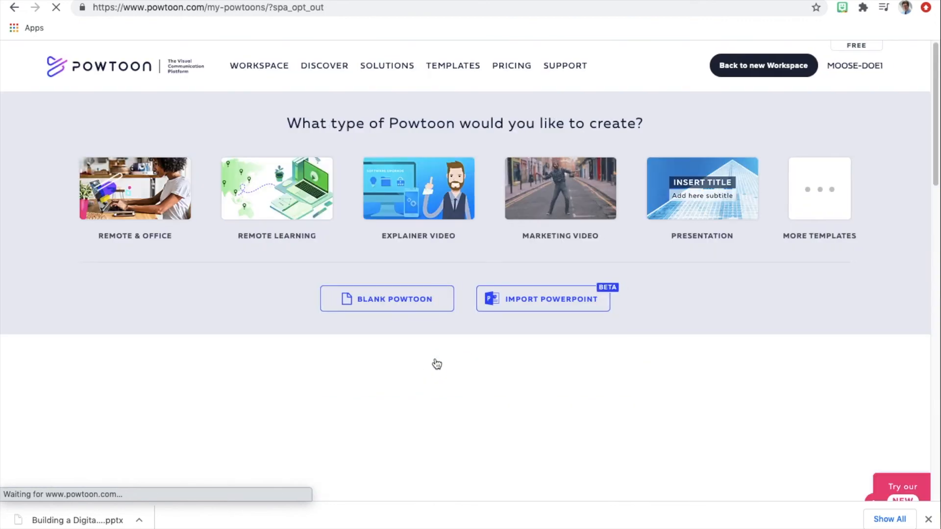
pyautogui.click(549, 304)
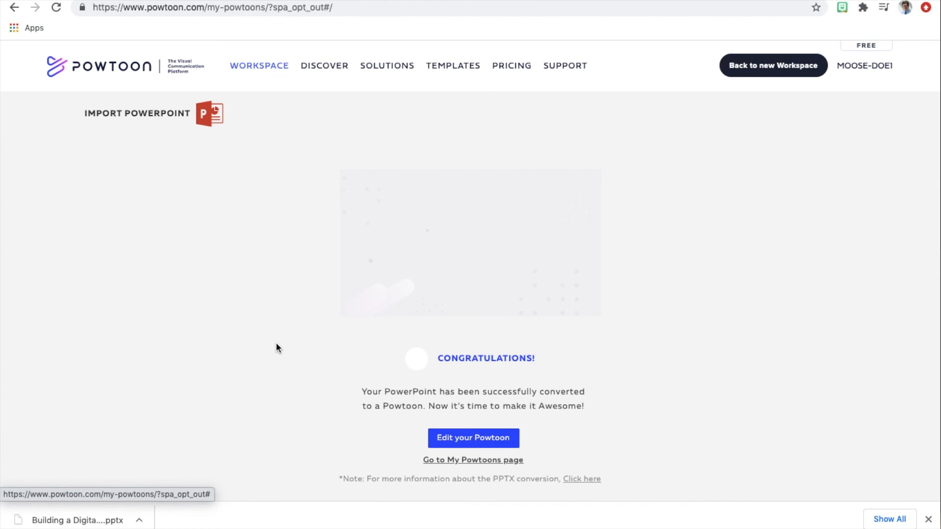
pyautogui.click(472, 443)
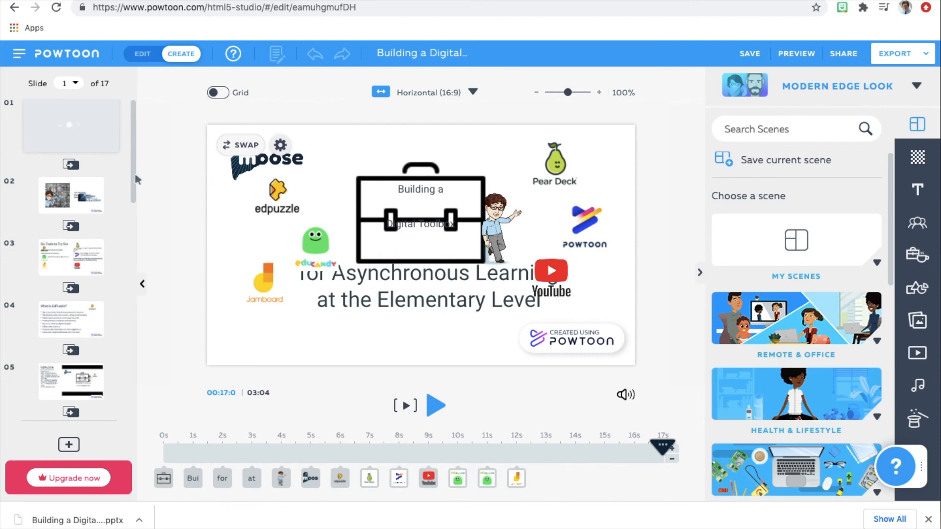
# Add the man with the white shirt and red tie from The Office – Free characters to slide 12, "What is PowToon?".
pyautogui.moveTo(136, 180); pyautogui.dragTo(139, 342)
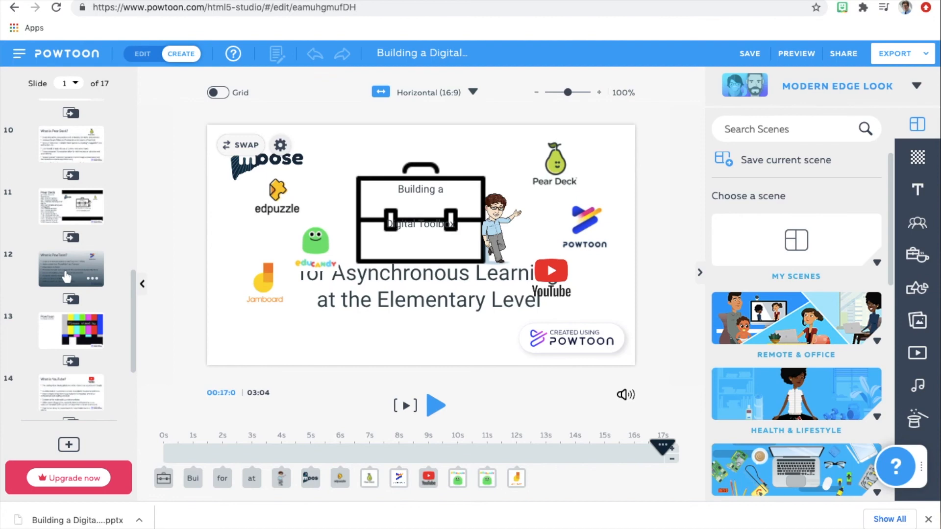
pyautogui.click(66, 277)
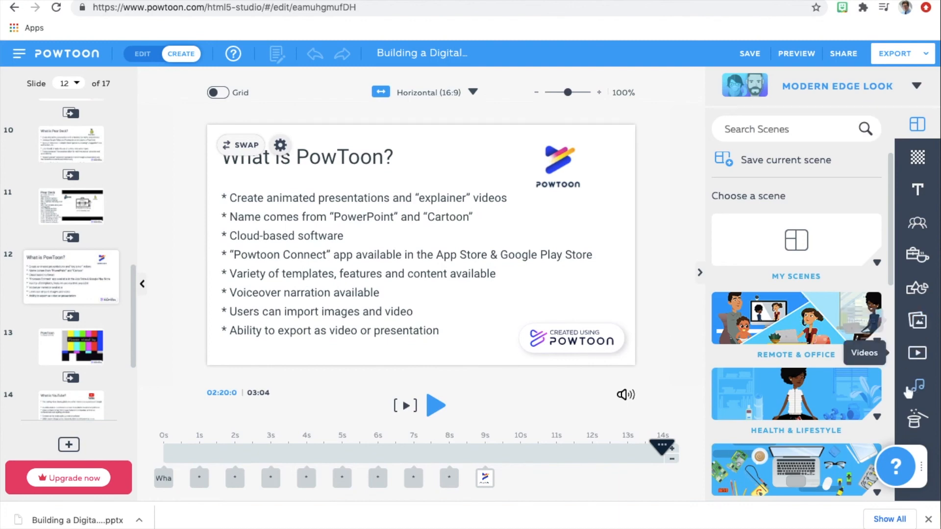
pyautogui.click(919, 233)
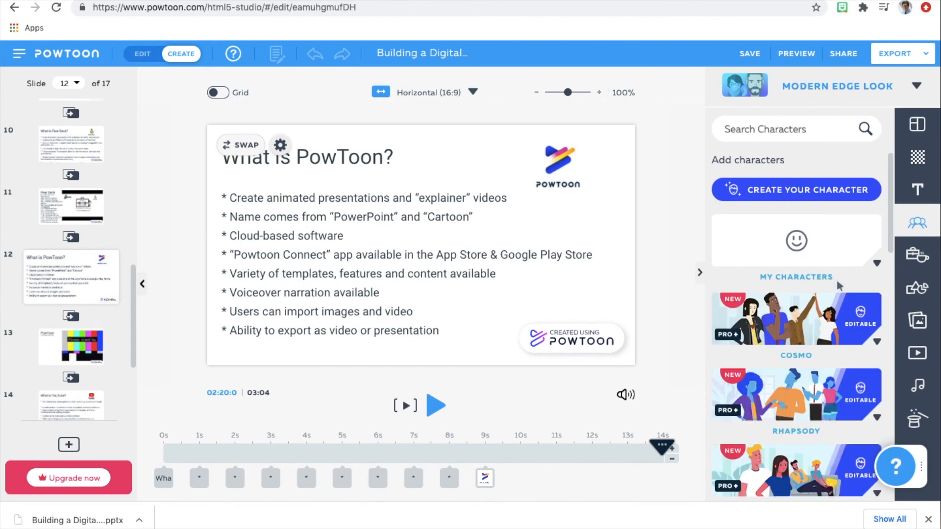
pyautogui.moveTo(890, 226)
pyautogui.mouseDown()
pyautogui.moveTo(907, 430)
pyautogui.moveTo(922, 487)
pyautogui.moveTo(909, 386)
pyautogui.moveTo(889, 345)
pyautogui.mouseUp()
pyautogui.click(790, 377)
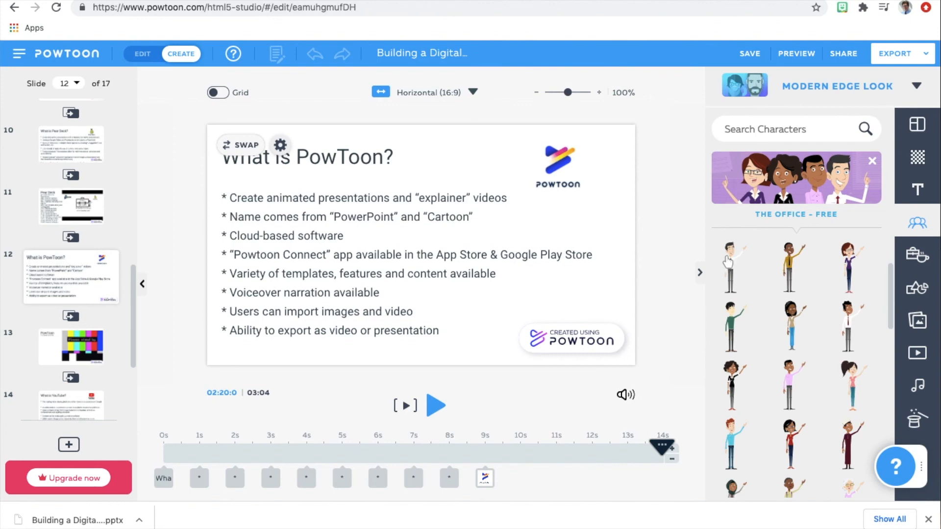
pyautogui.moveTo(734, 266)
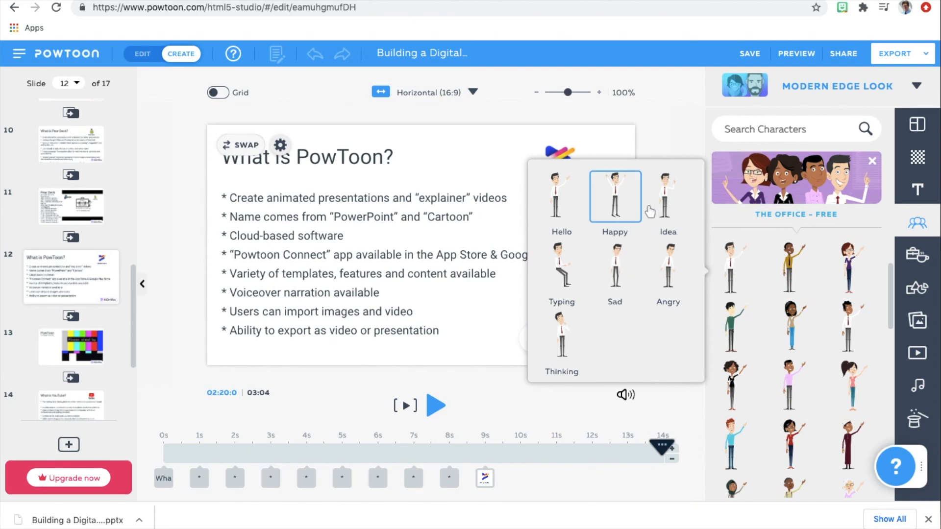
pyautogui.moveTo(664, 193); pyautogui.dragTo(587, 227)
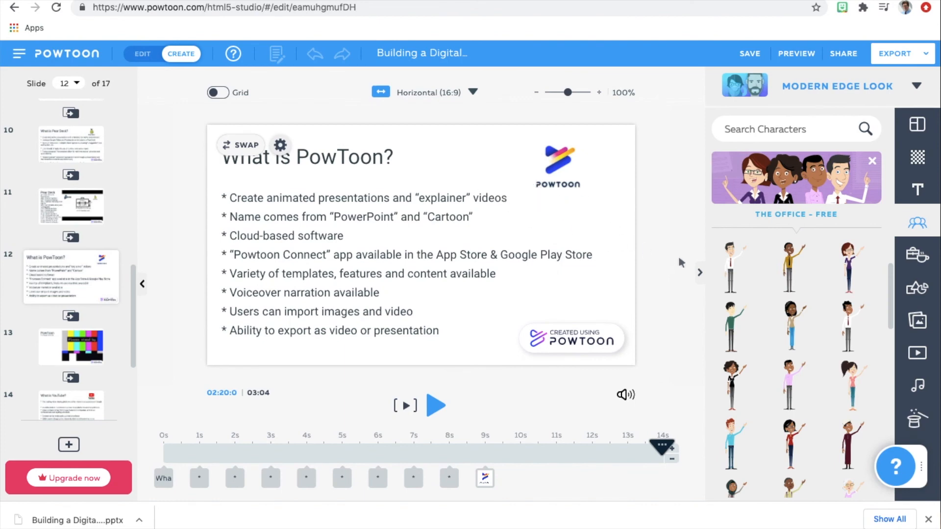
pyautogui.click(733, 271)
pyautogui.click(429, 304)
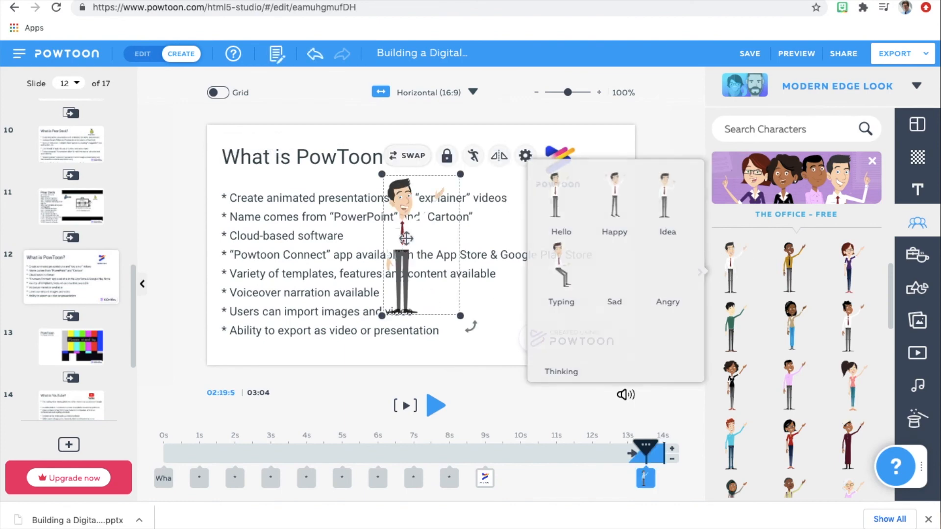
# Shrink the man and move him beside the bullet list, just above the Powtoon watermark.
pyautogui.click(458, 316)
pyautogui.moveTo(458, 315); pyautogui.dragTo(429, 263)
pyautogui.moveTo(395, 226); pyautogui.dragTo(605, 283)
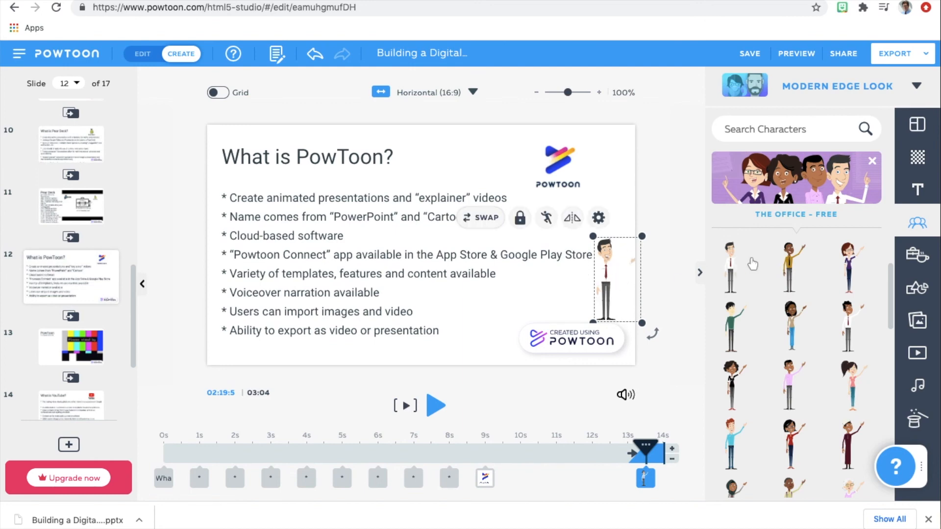
# Add the woman in the red top in the Typing pose to slide 12 and place her, scaled down, beside the Powtoon watermark.
pyautogui.moveTo(789, 270)
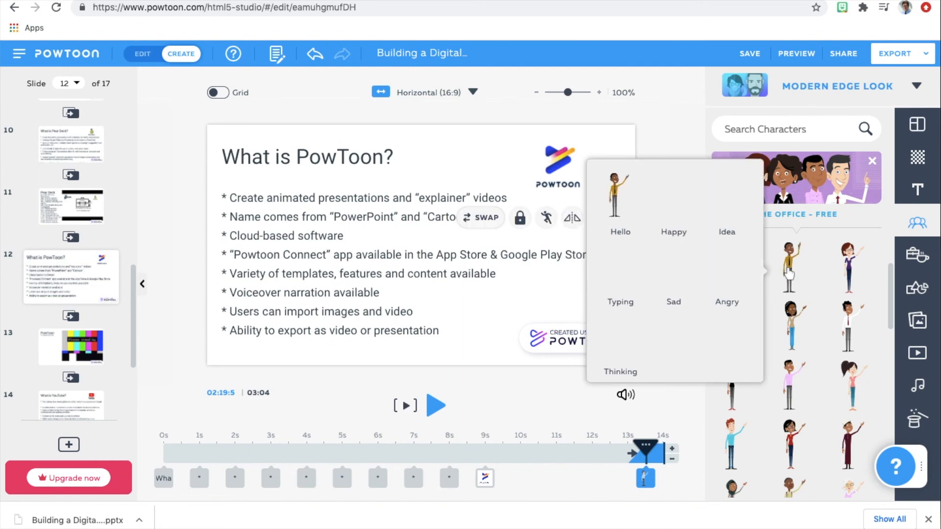
pyautogui.click(790, 445)
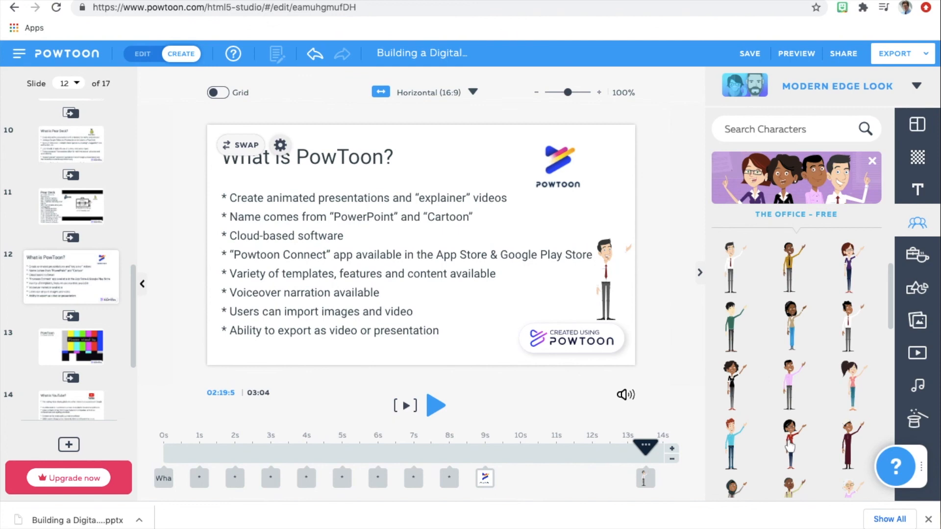
pyautogui.moveTo(790, 446)
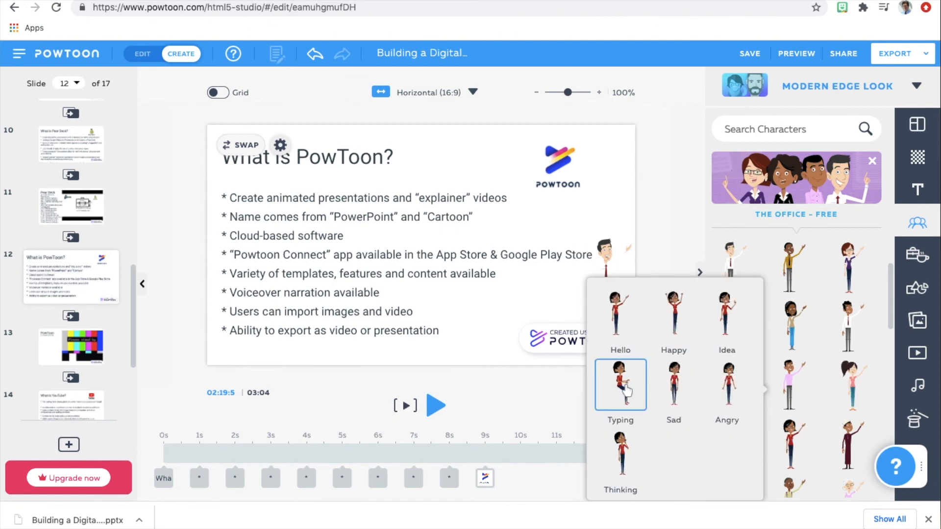
pyautogui.click(627, 389)
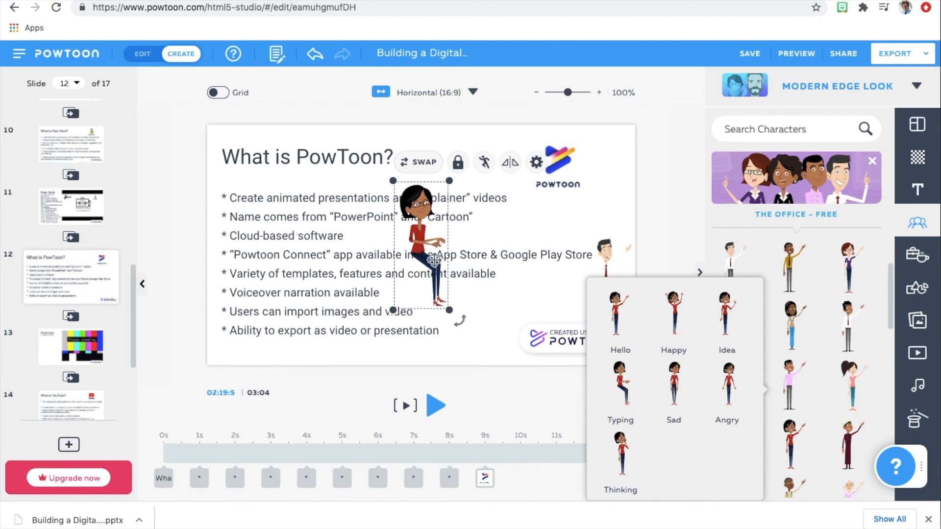
pyautogui.moveTo(401, 217); pyautogui.dragTo(516, 275)
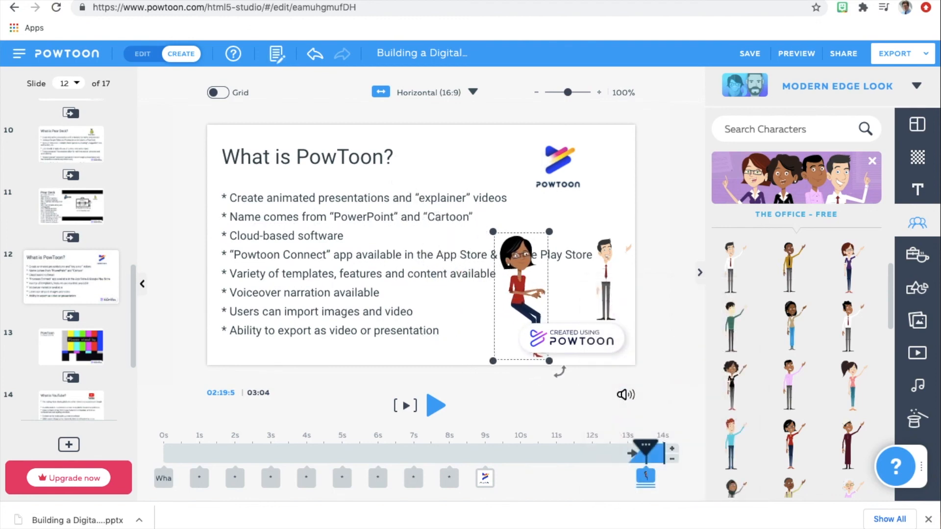
pyautogui.moveTo(494, 233); pyautogui.dragTo(516, 310)
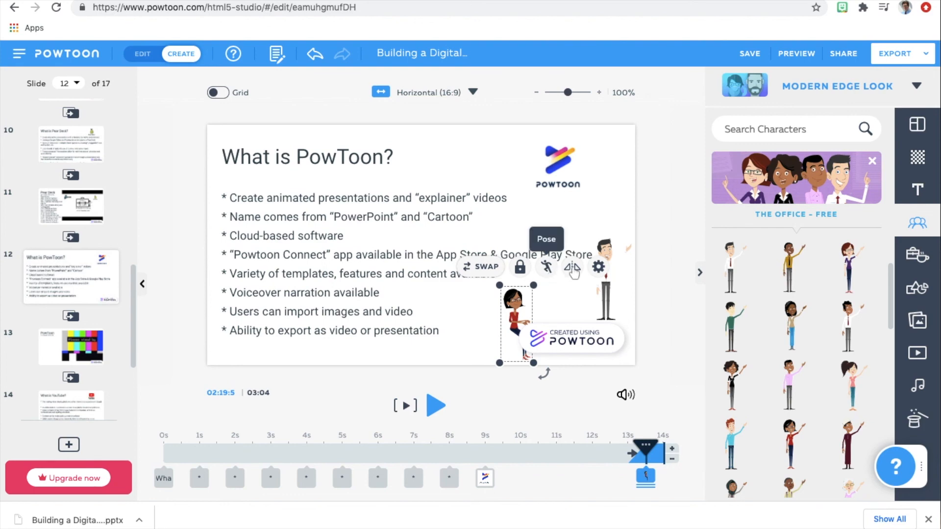
# Search the props for "chair" and add the blue office chair shown from the side to slide 12.
pyautogui.click(917, 254)
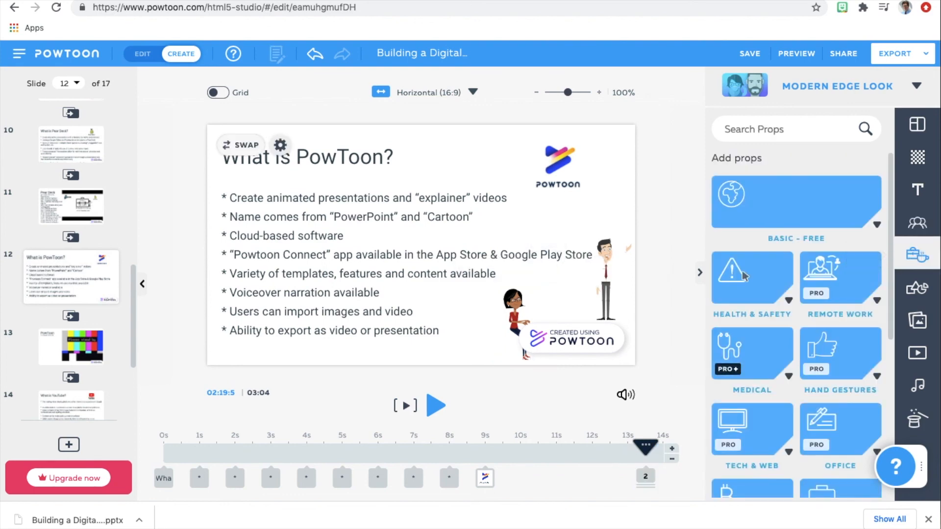
pyautogui.click(767, 128)
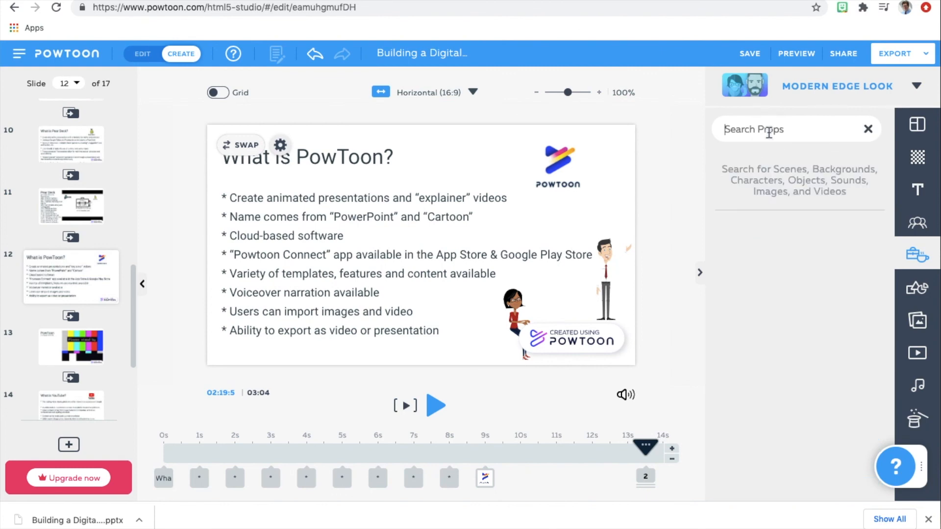
pyautogui.write('chair')
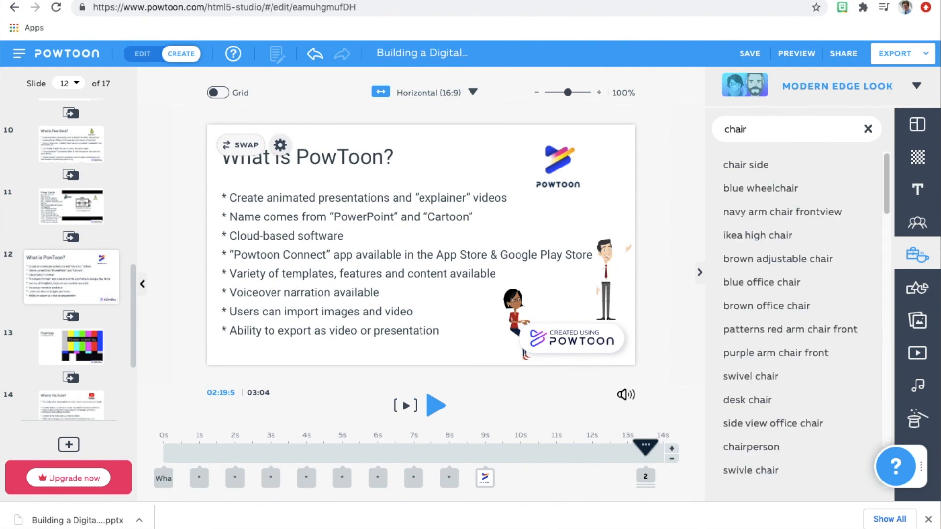
pyautogui.press('Return')
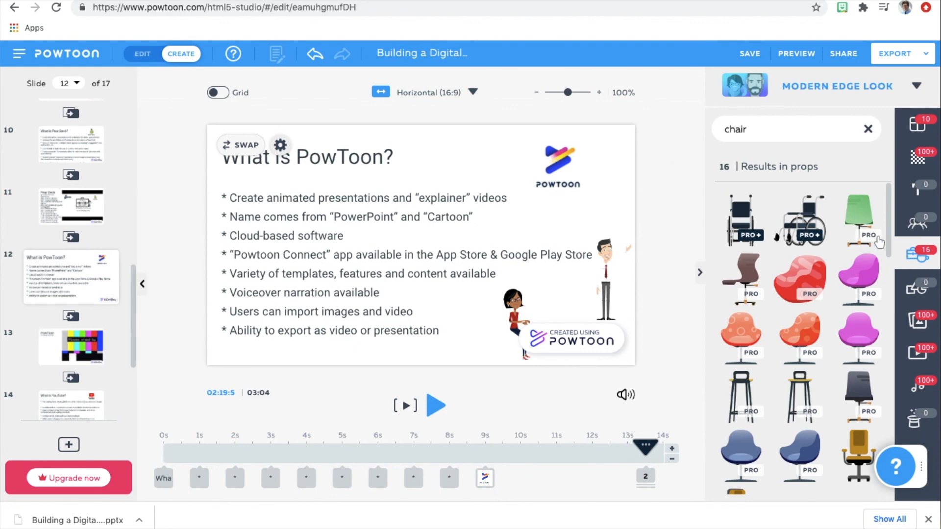
pyautogui.moveTo(888, 228); pyautogui.dragTo(906, 398)
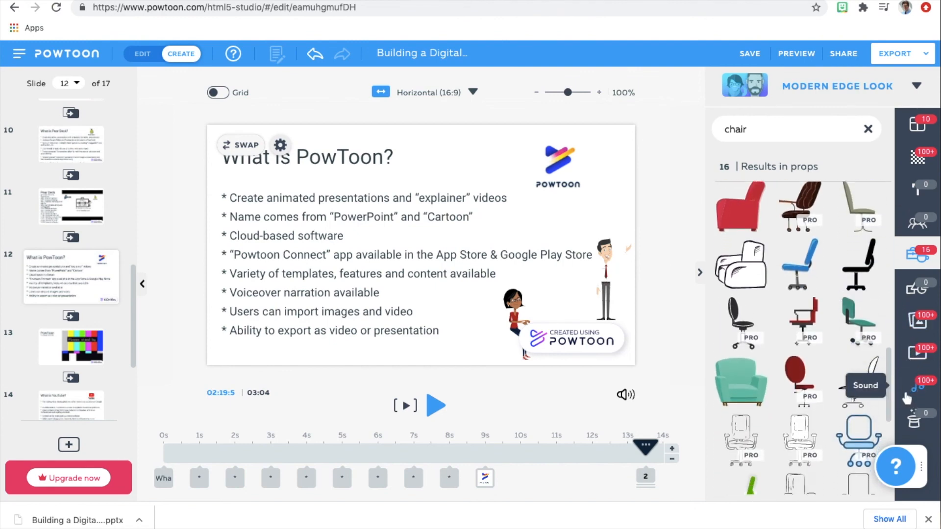
pyautogui.click(800, 277)
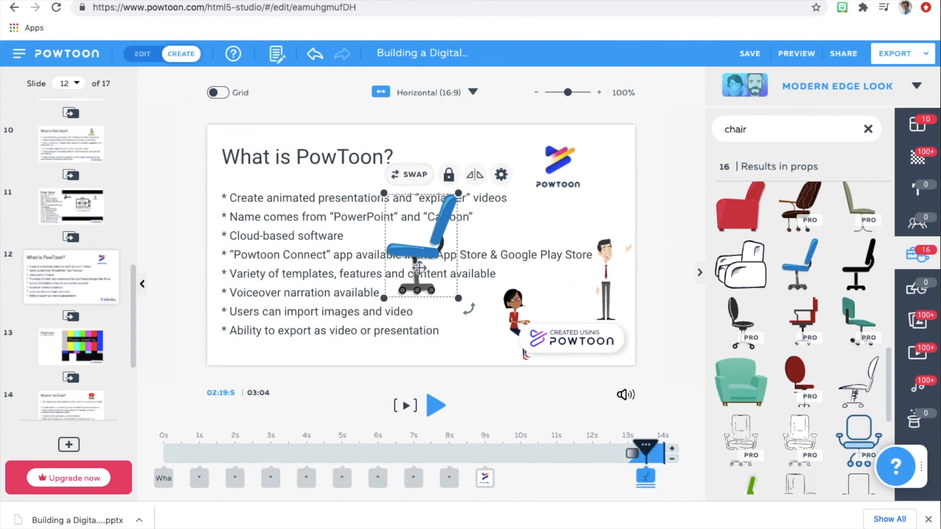
# Flip the blue chair horizontally and shrink it to fit under the seated woman beside the watermark.
pyautogui.click(474, 174)
pyautogui.moveTo(384, 193); pyautogui.dragTo(513, 334)
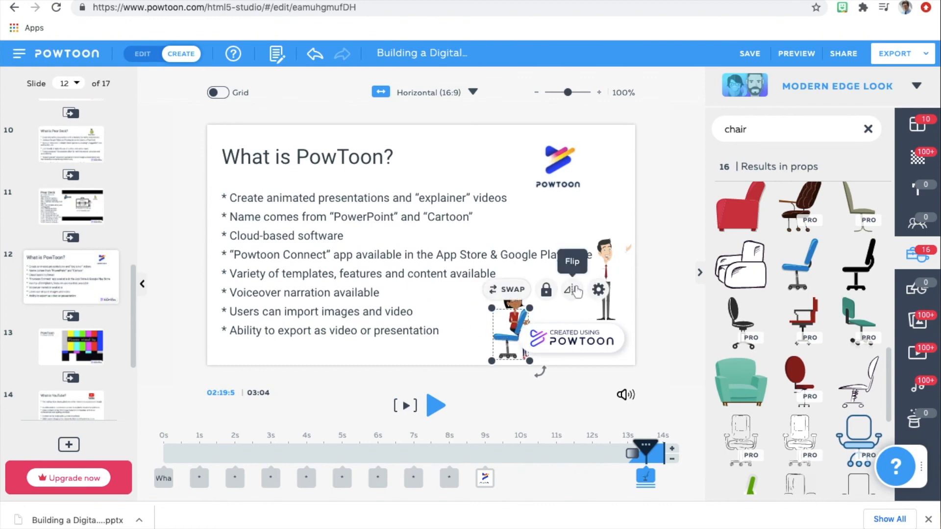
pyautogui.moveTo(506, 335); pyautogui.dragTo(508, 332)
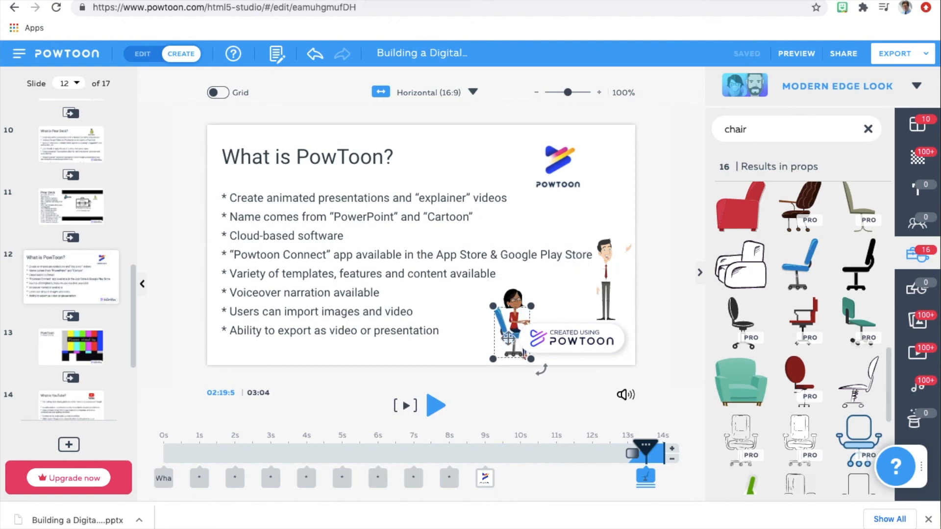
# Send the blue chair to the back so the woman sits in front of it, and return to the character library.
pyautogui.click(599, 288)
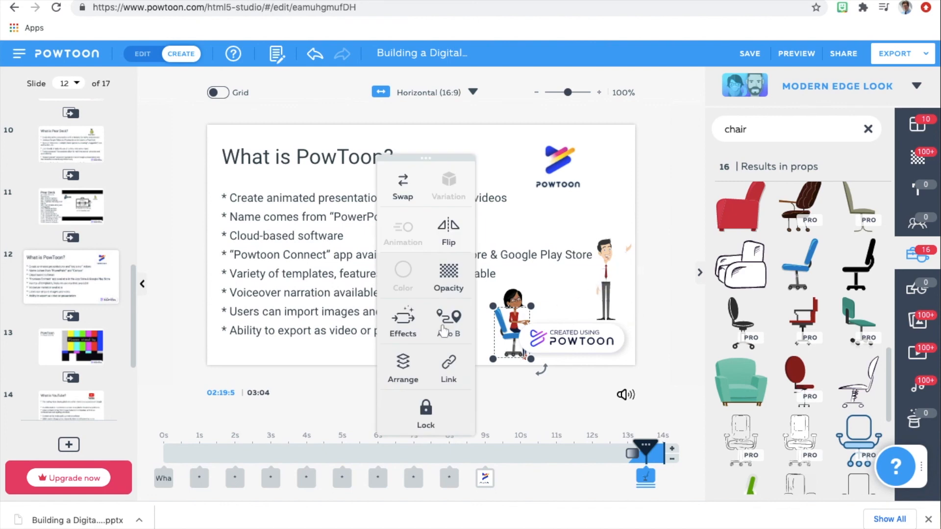
pyautogui.click(401, 368)
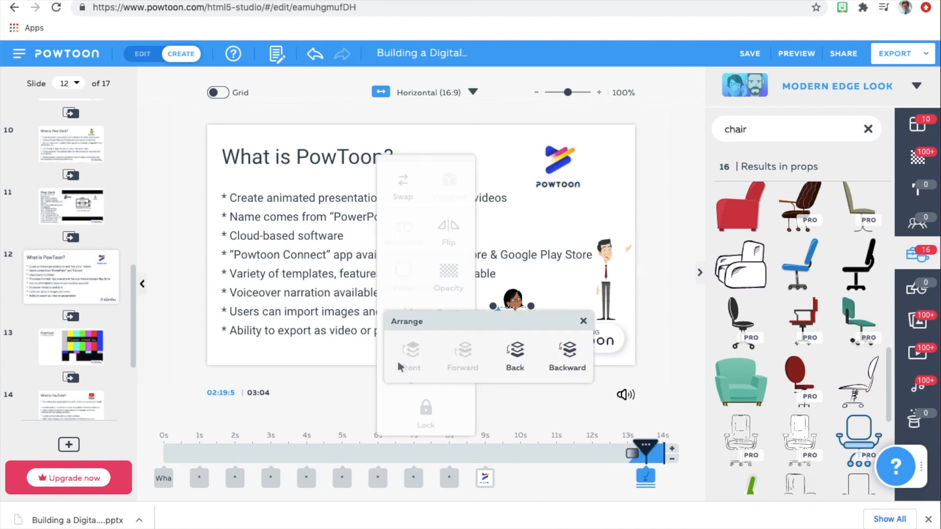
pyautogui.click(515, 355)
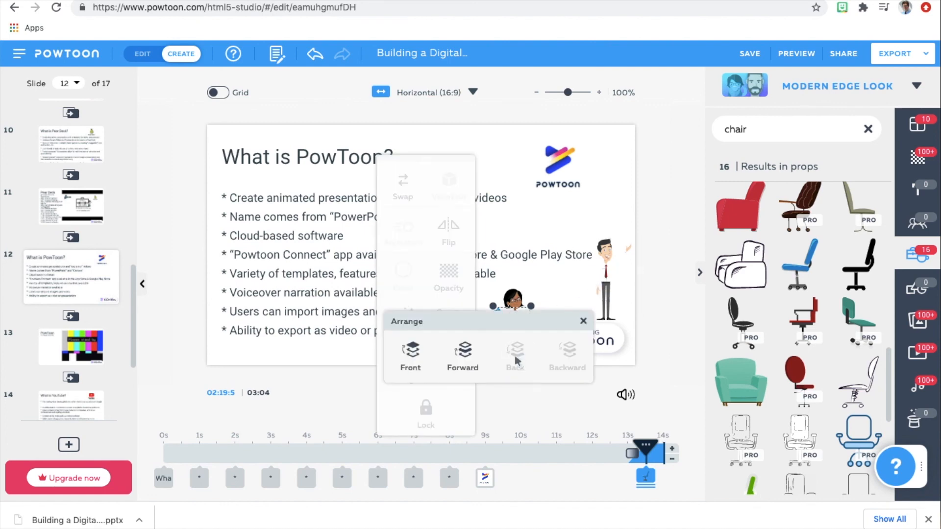
pyautogui.click(562, 285)
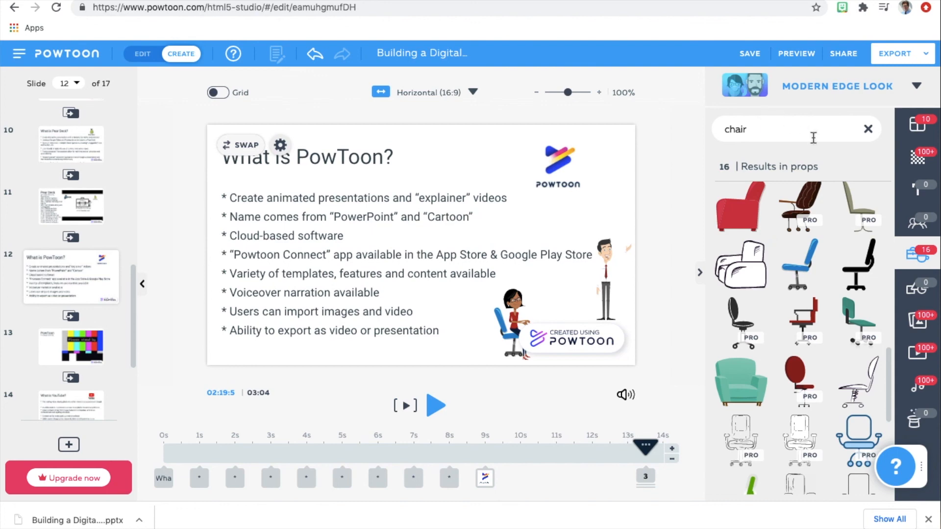
pyautogui.click(920, 225)
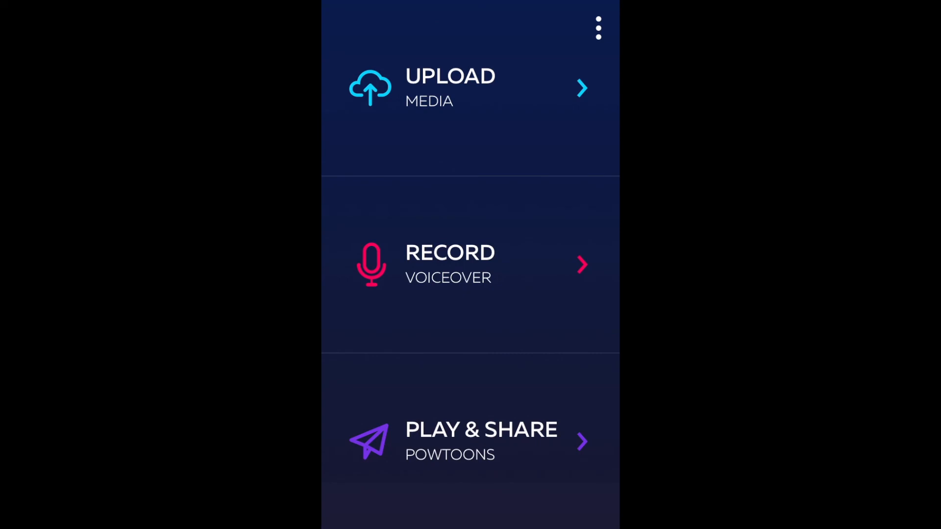
# In the Powtoon Connect mobile app, view the media upload options and the Record Voiceover screen, and return to the home screen.
pyautogui.click(450, 88)
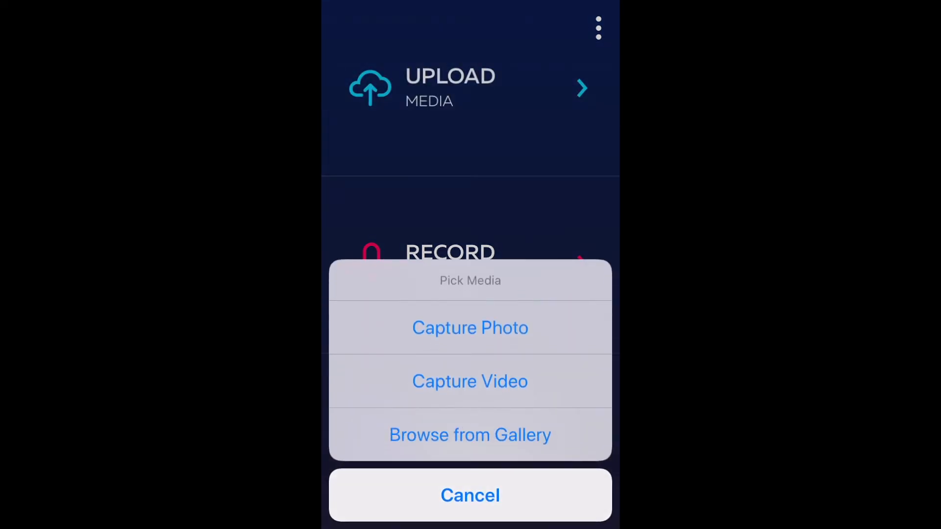
pyautogui.click(470, 495)
pyautogui.click(450, 264)
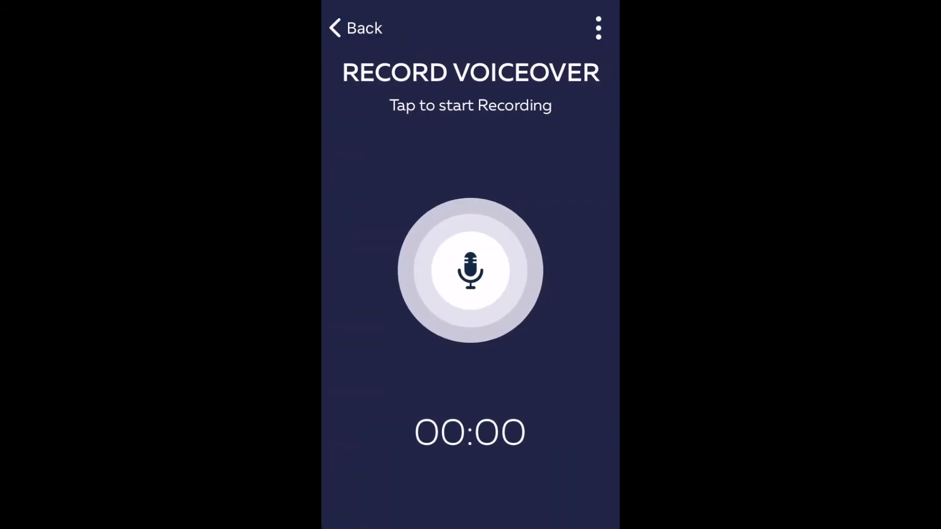
pyautogui.click(355, 28)
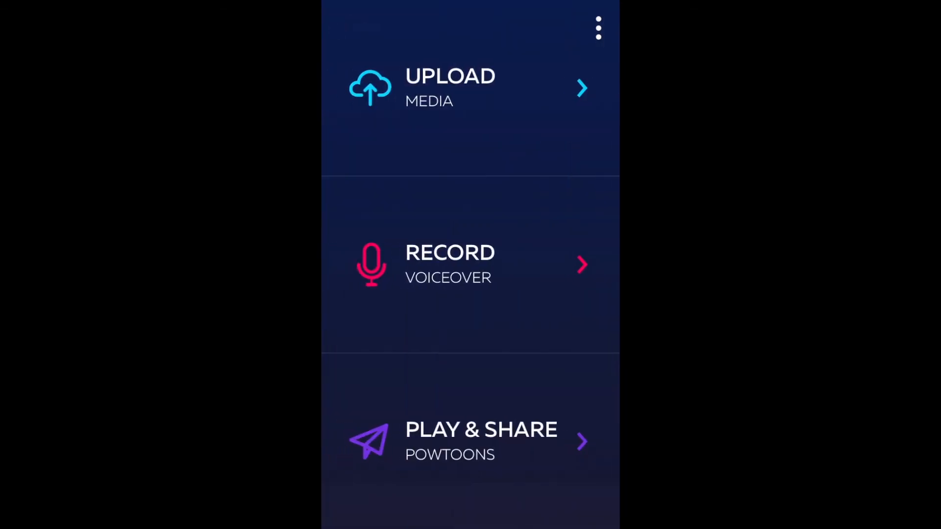
# Browse the Powtoons under Play & Share, view the sharing options for one of them and close them.
pyautogui.click(450, 441)
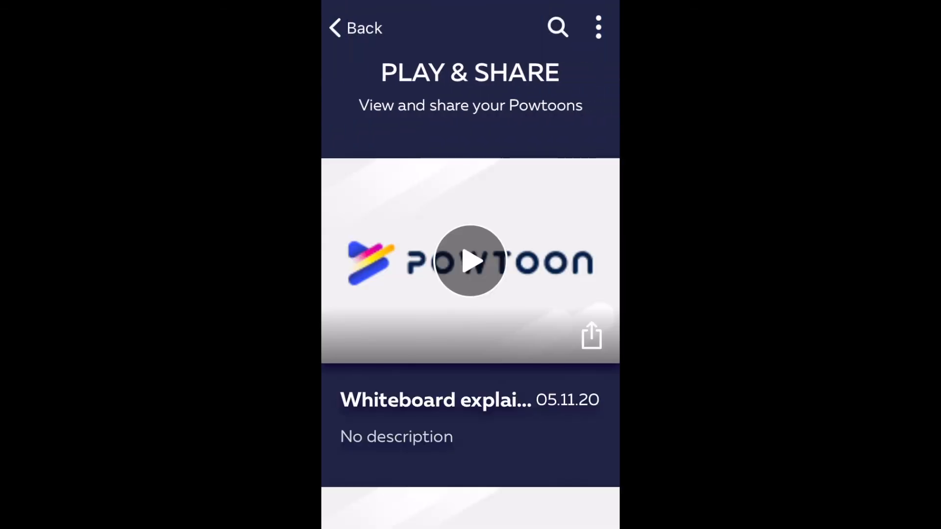
pyautogui.scroll(-3, 470, 264)
pyautogui.scroll(-2, 471, 264)
pyautogui.scroll(2, 470, 265)
pyautogui.click(591, 177)
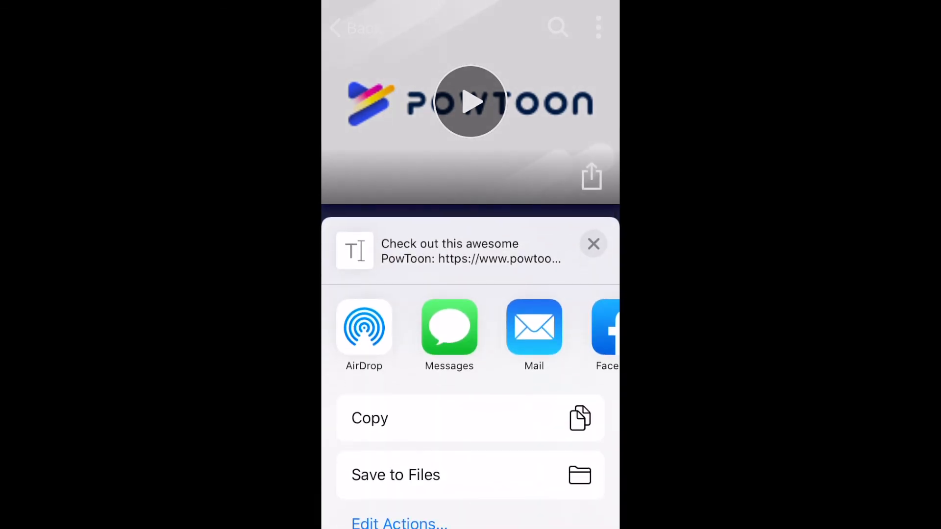
pyautogui.scroll(-3, 470, 372)
pyautogui.scroll(3, 471, 372)
pyautogui.click(594, 244)
# View the mobile app's side menu and its log-out option, staying logged in.
pyautogui.click(598, 27)
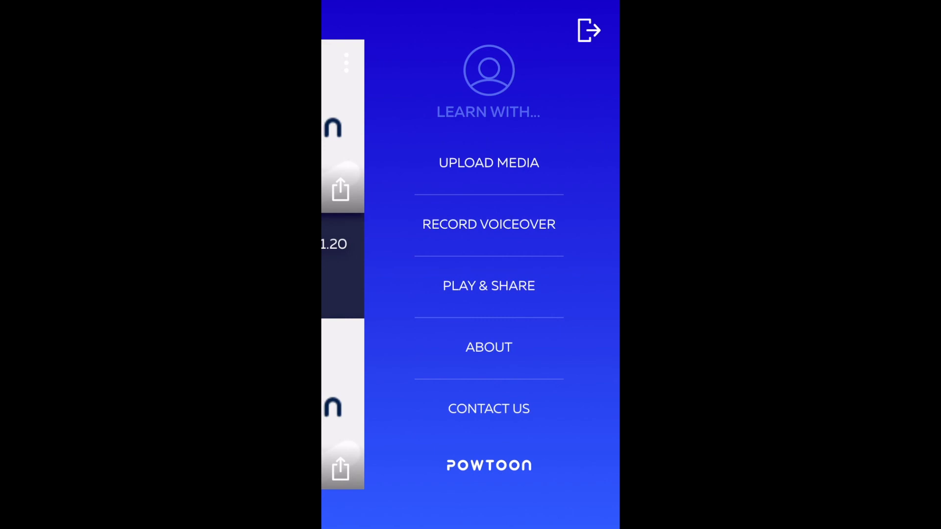
pyautogui.click(589, 31)
pyautogui.click(405, 298)
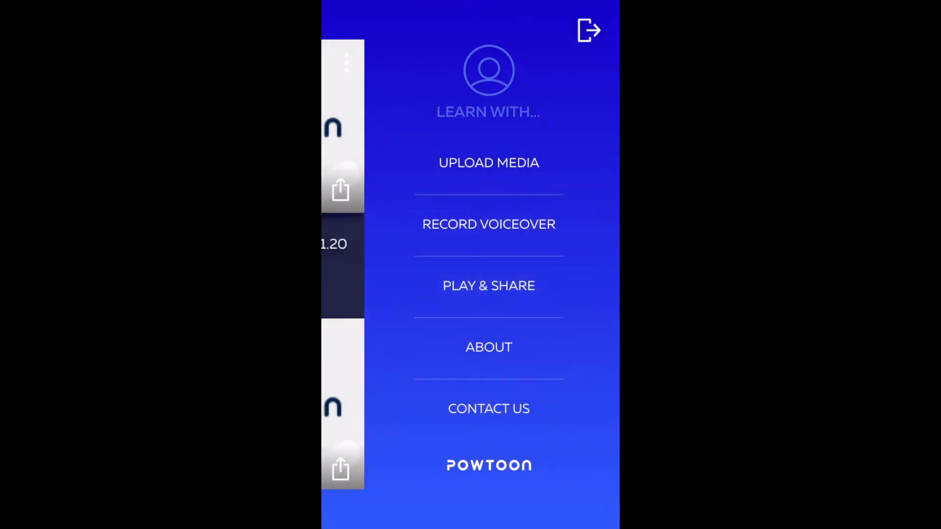